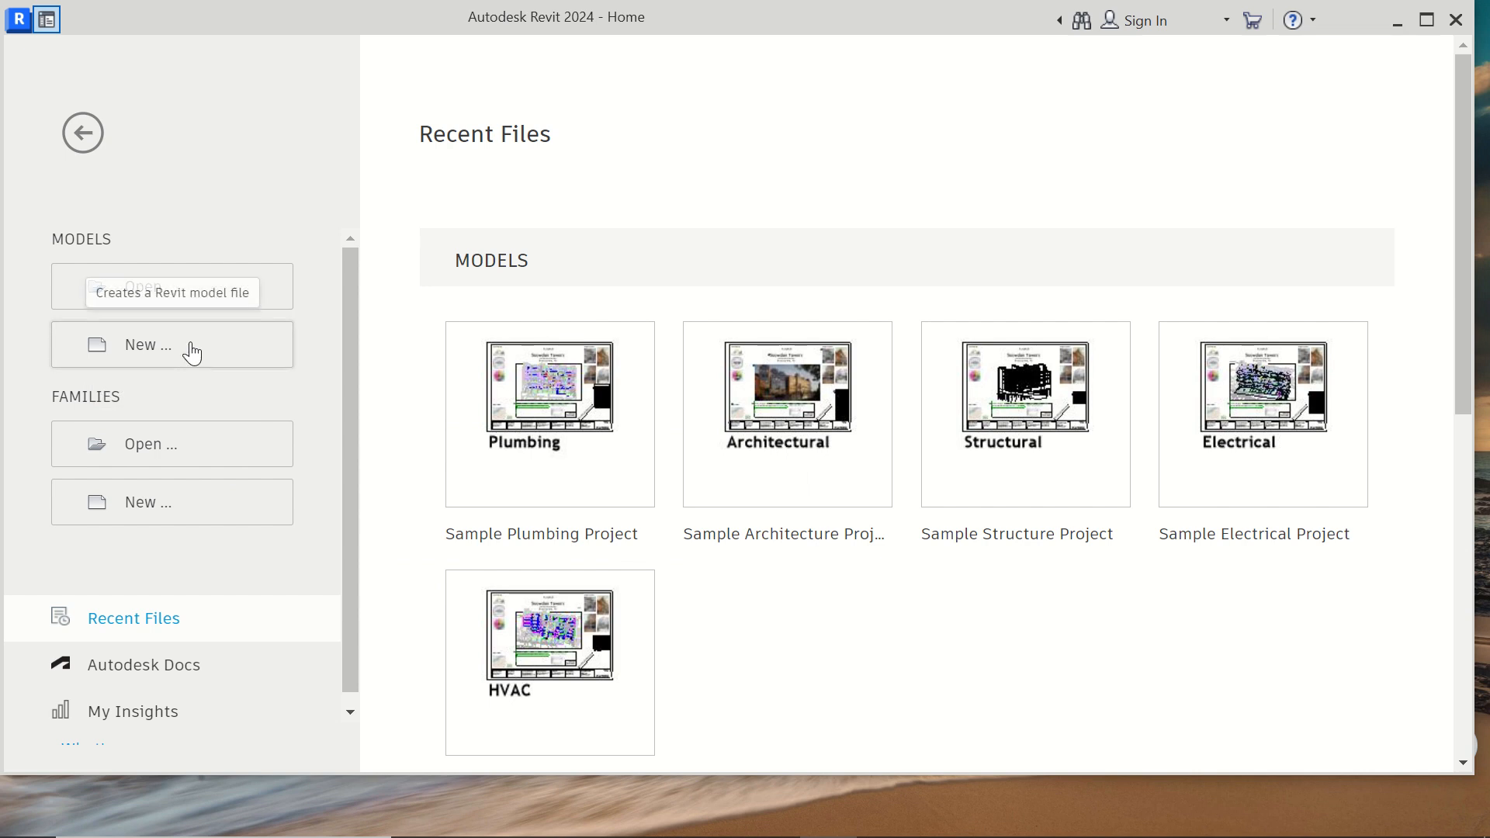
Create a new family from the Metric Generic Model template.
left_click(130, 519)
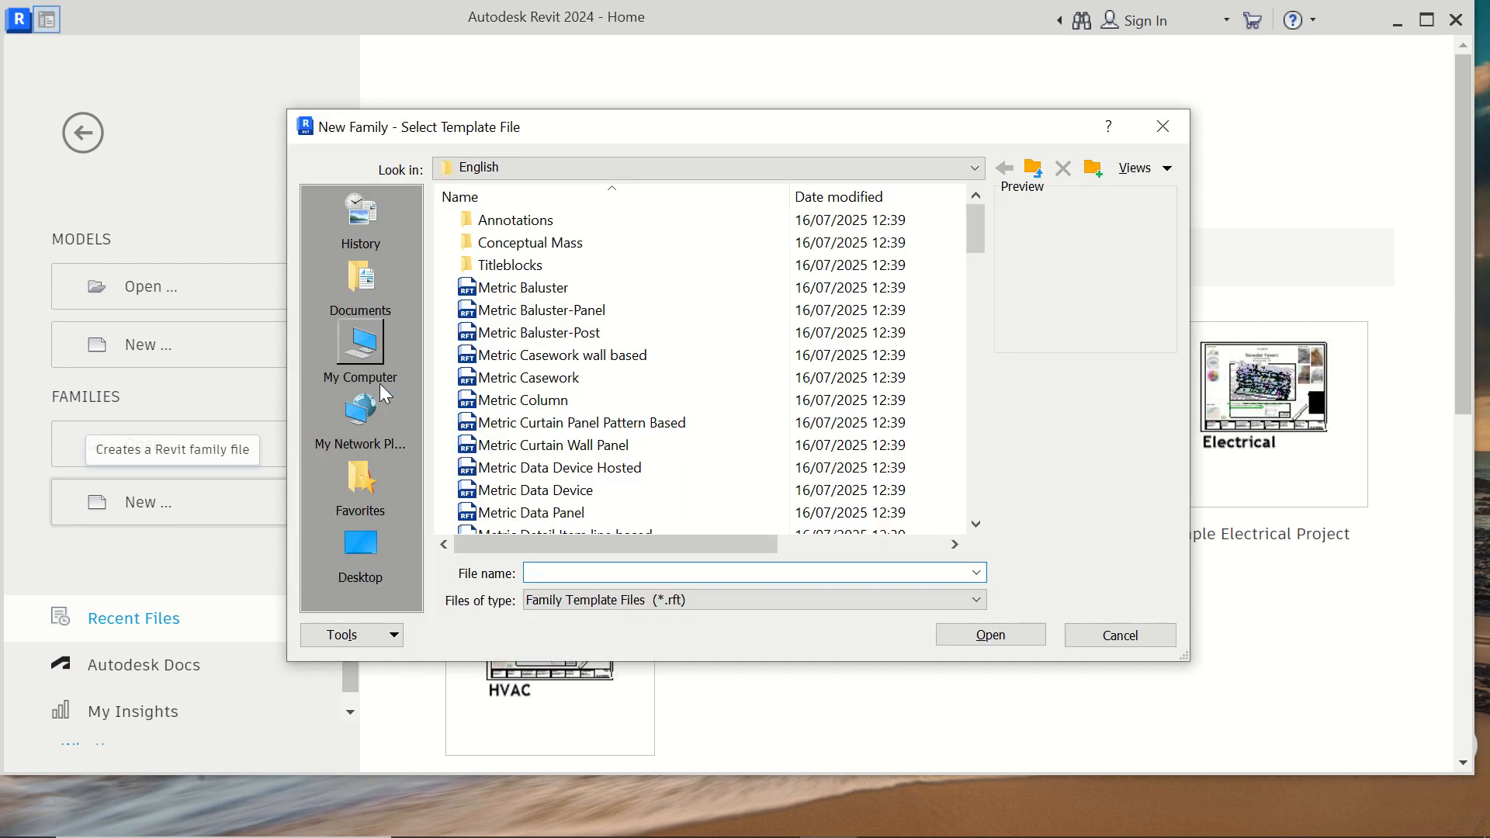
scroll(490, 342, "down", 4)
scroll(490, 342, "down", 4)
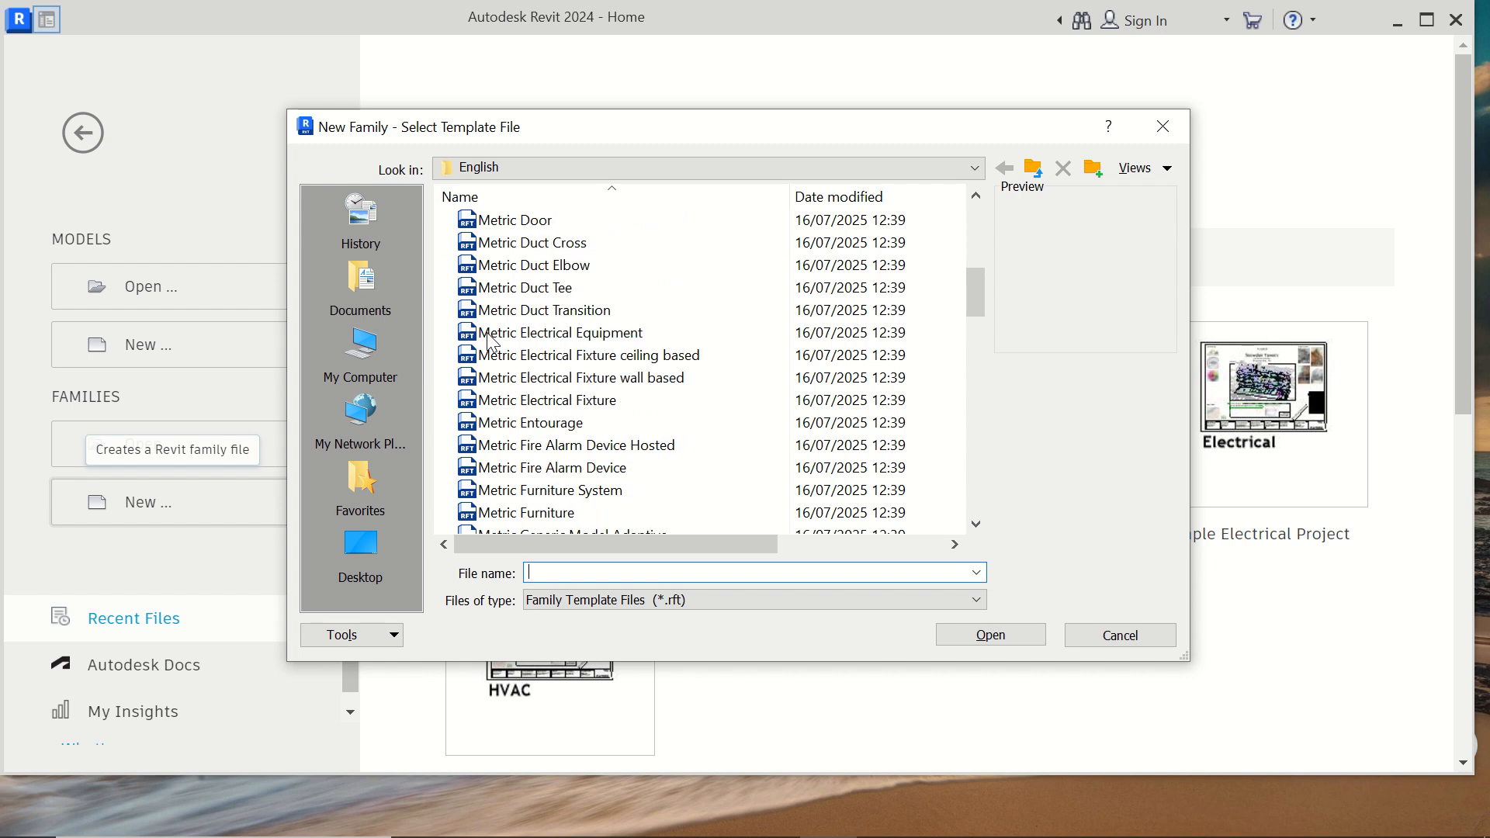
scroll(505, 373, "down", 2)
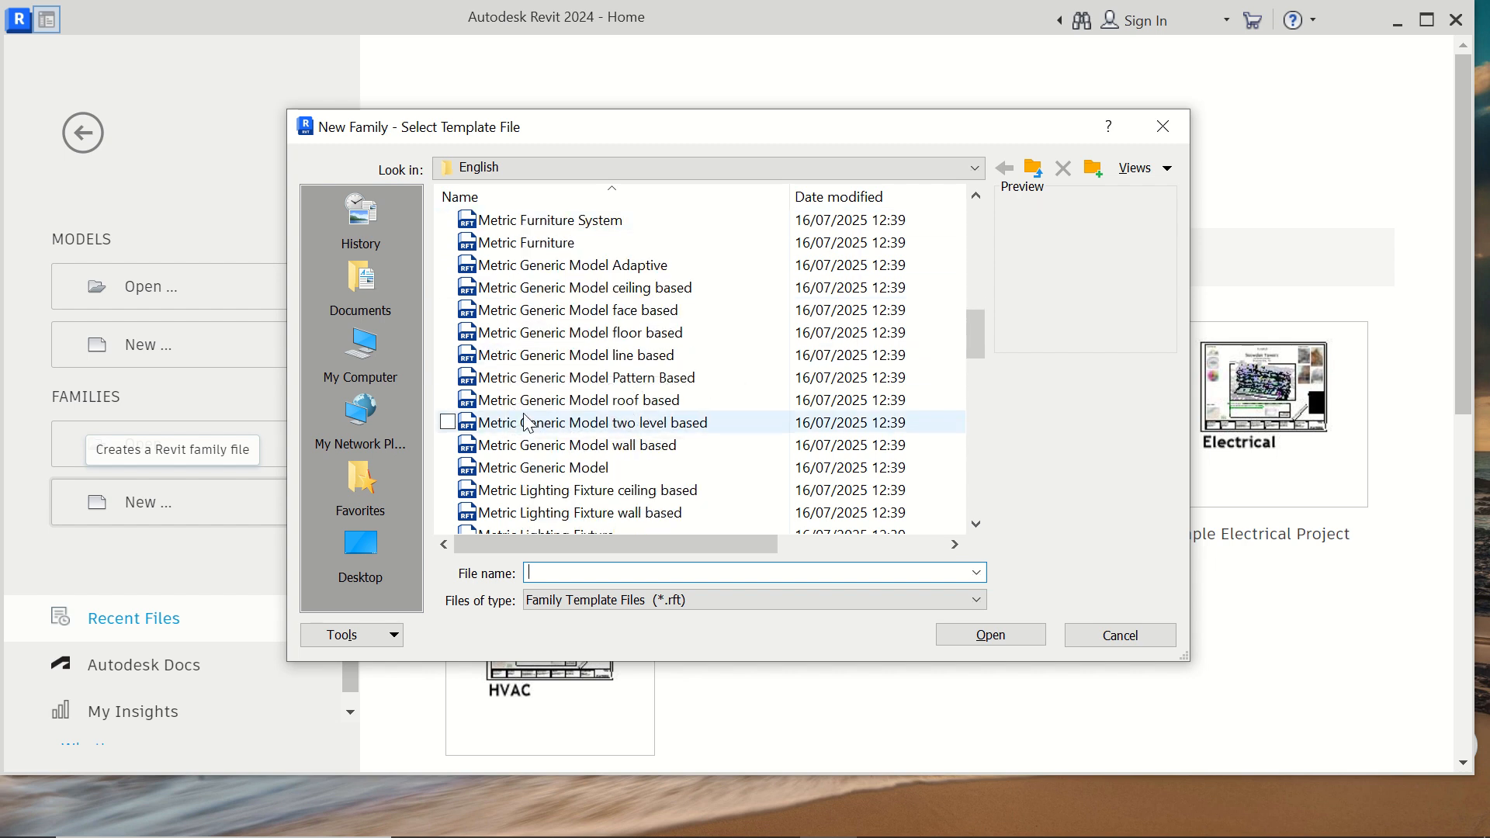
left_click(543, 467)
left_click(987, 632)
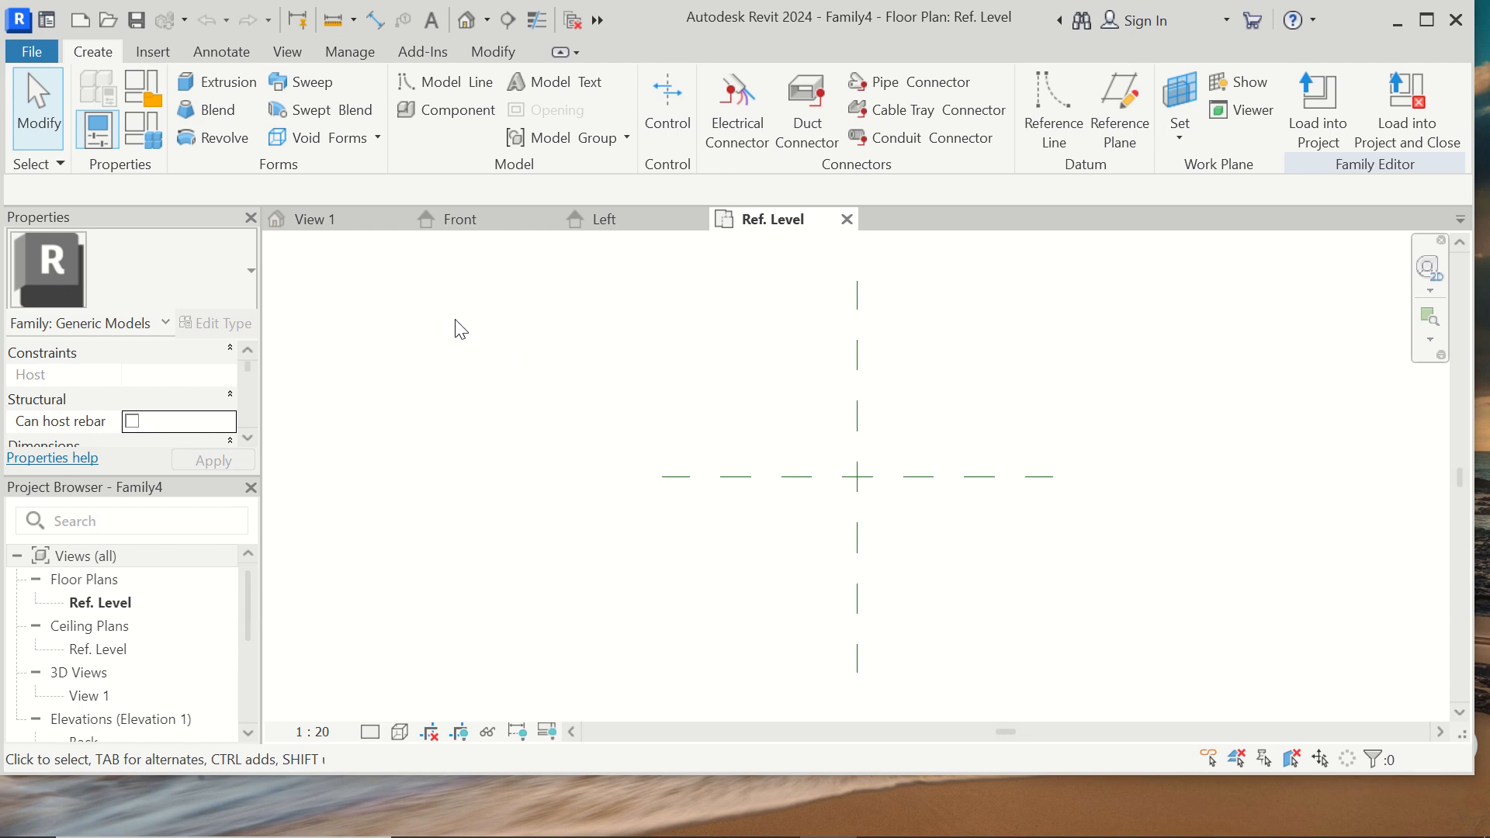
Start a void extrusion and sketch a circle of radius 400 centered on the reference plane intersection.
left_click(367, 143)
left_click(334, 177)
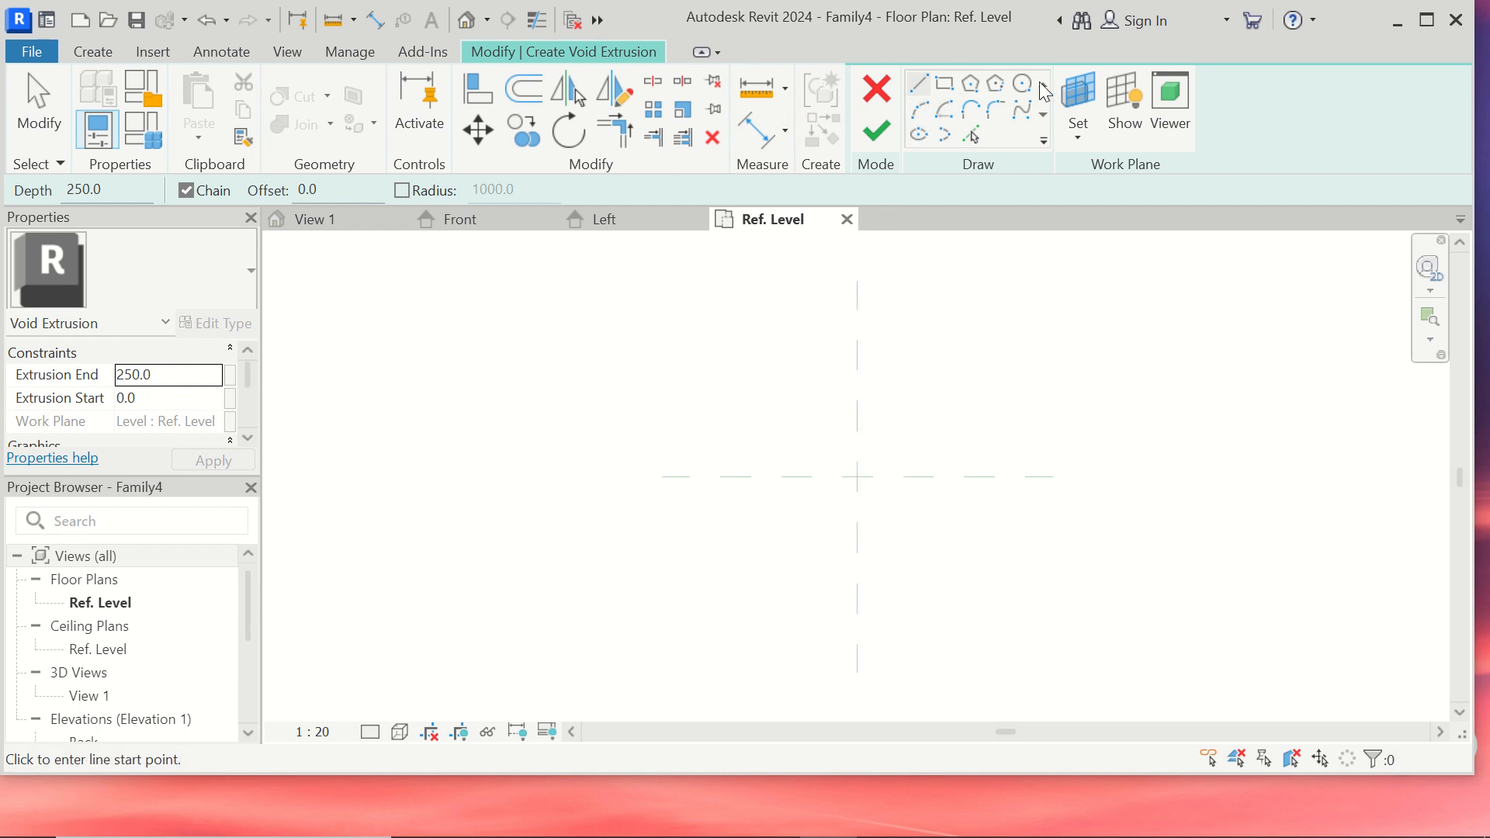
left_click(1023, 85)
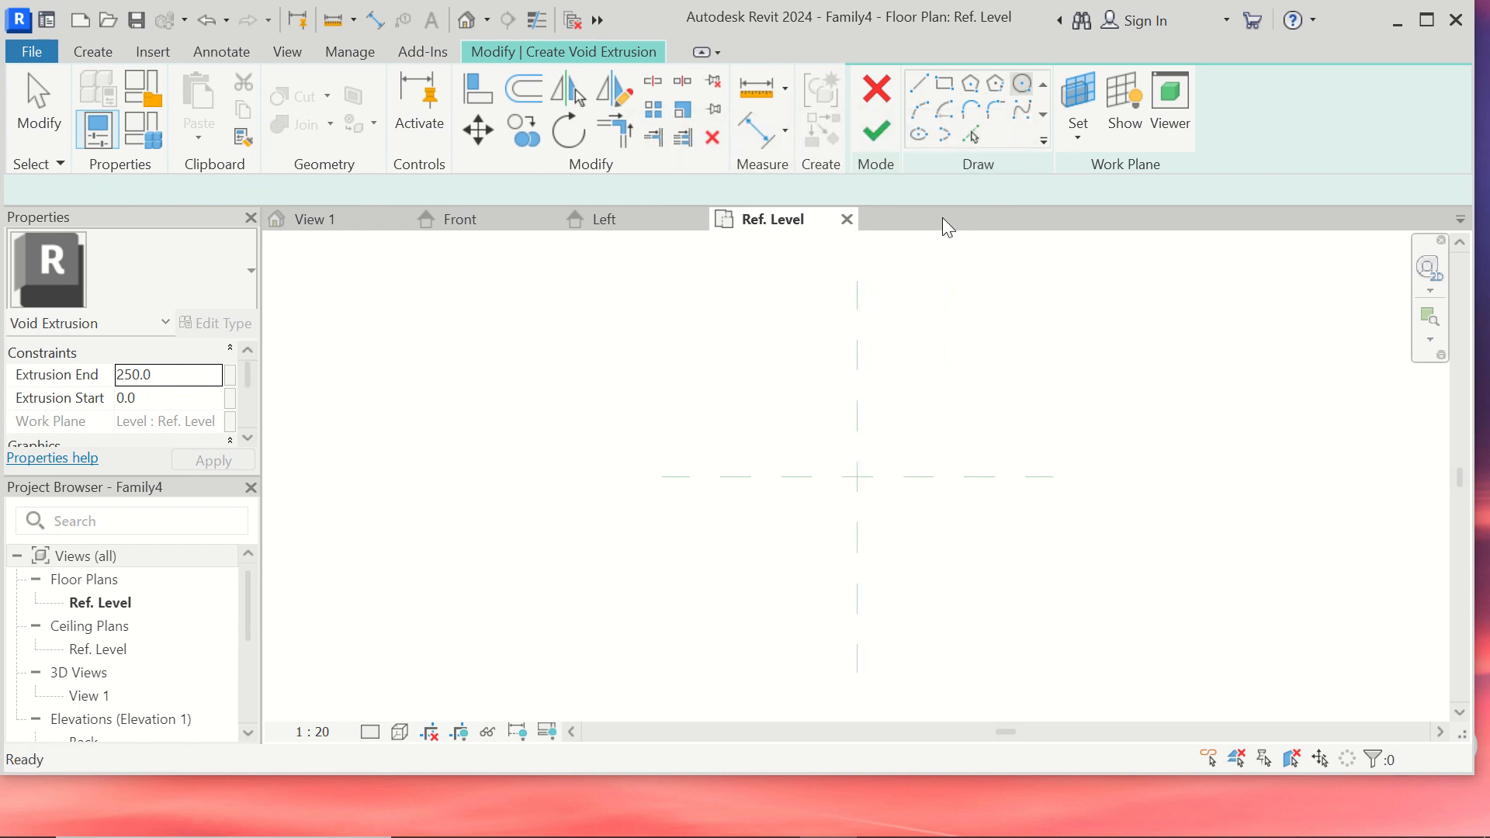
left_click(857, 477)
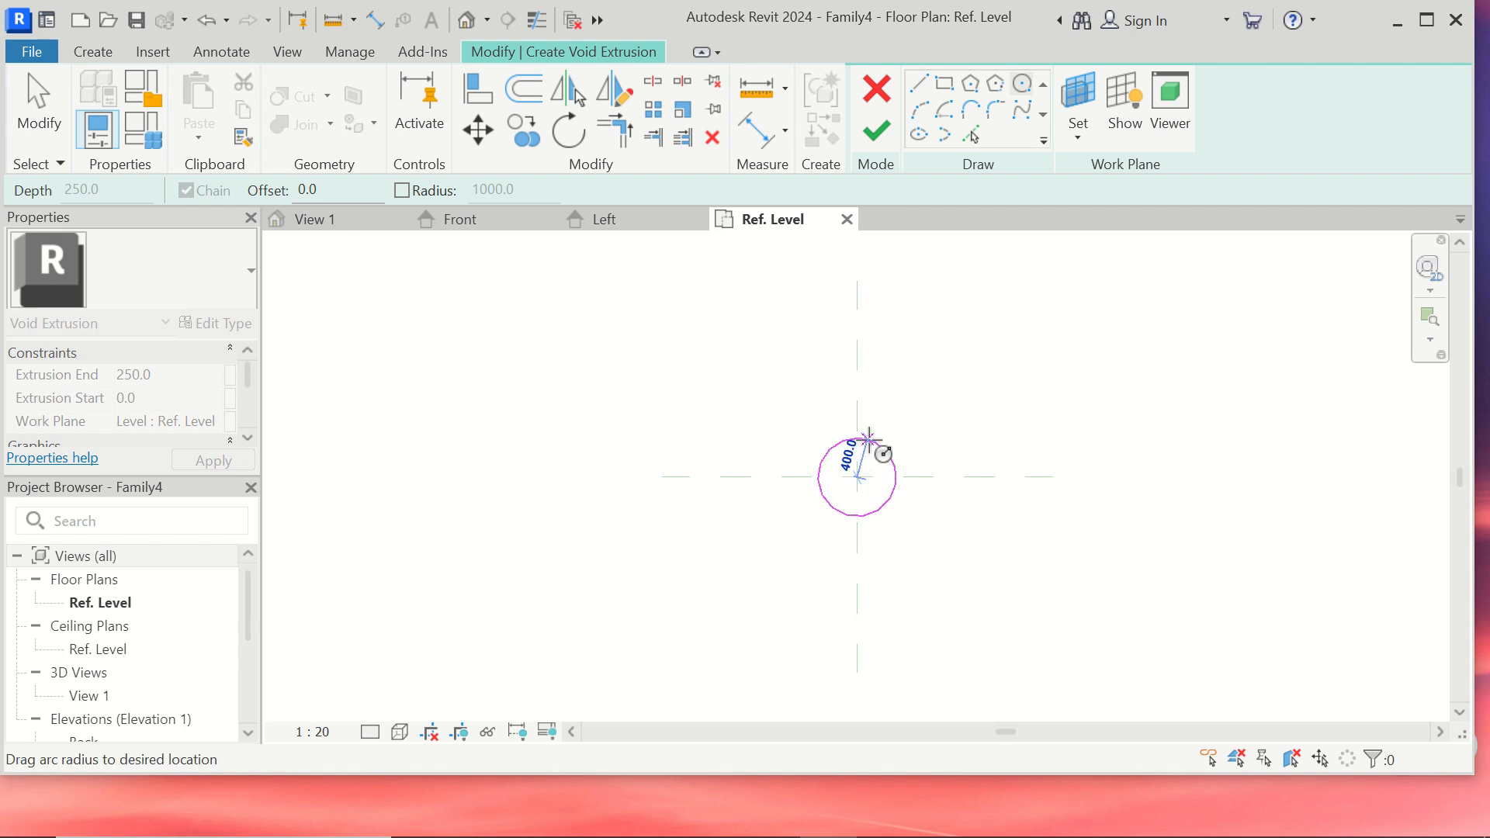
left_click(884, 457)
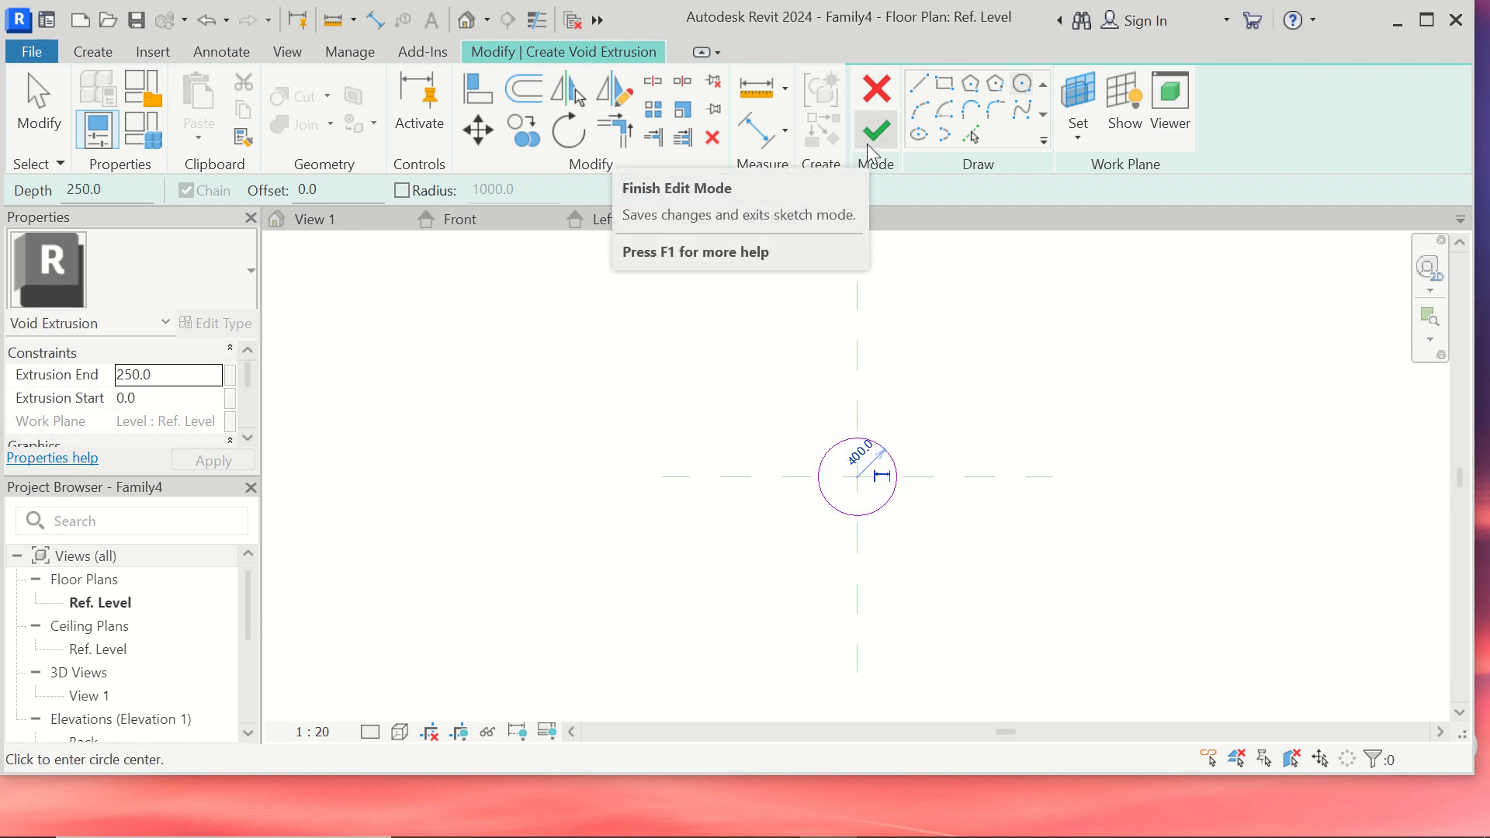
Set the void's Extrusion End to 500 and finish the extrusion.
left_click(166, 378)
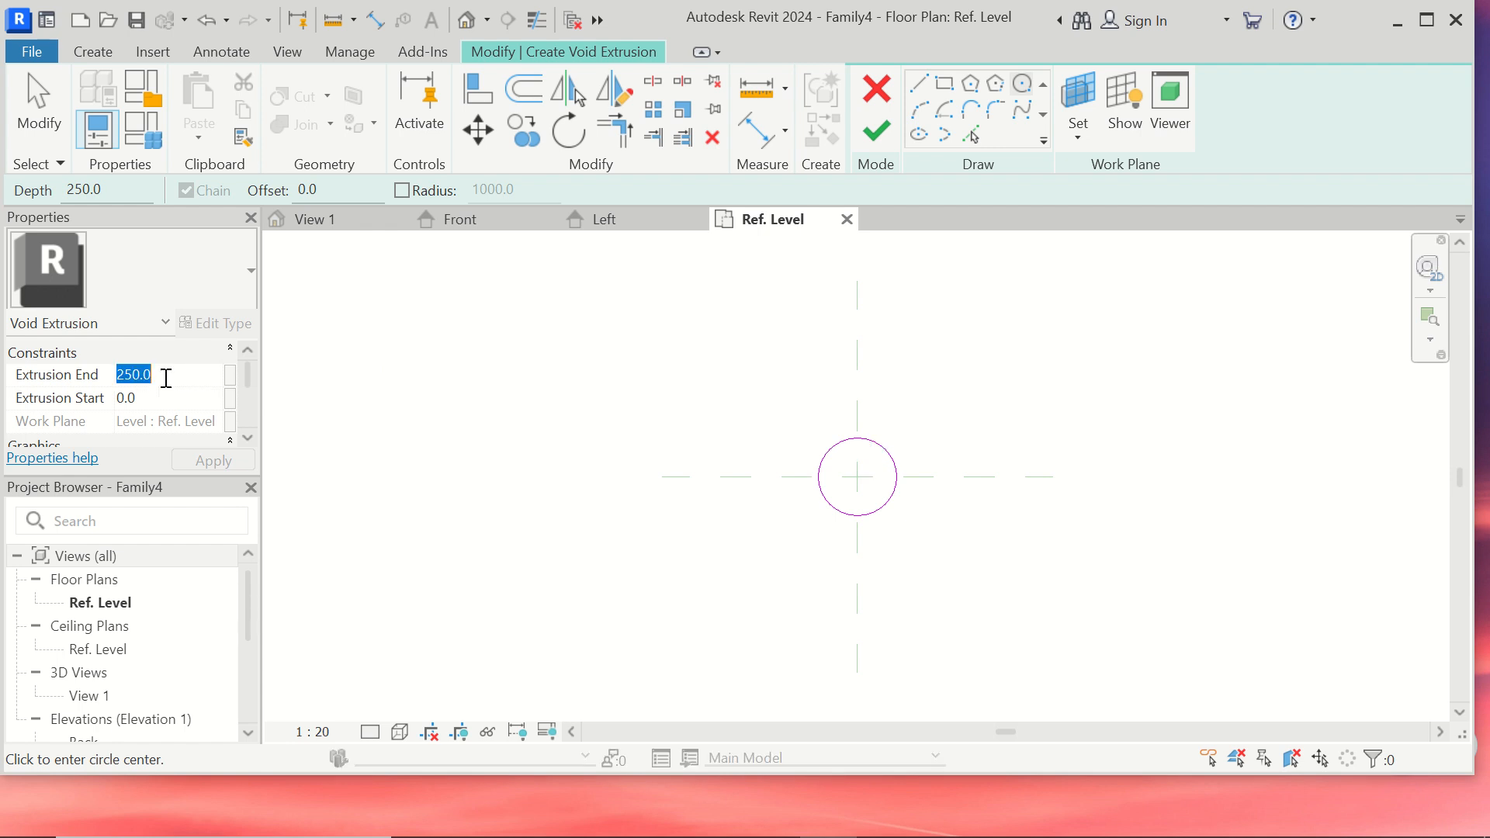
type("5")
left_click(206, 462)
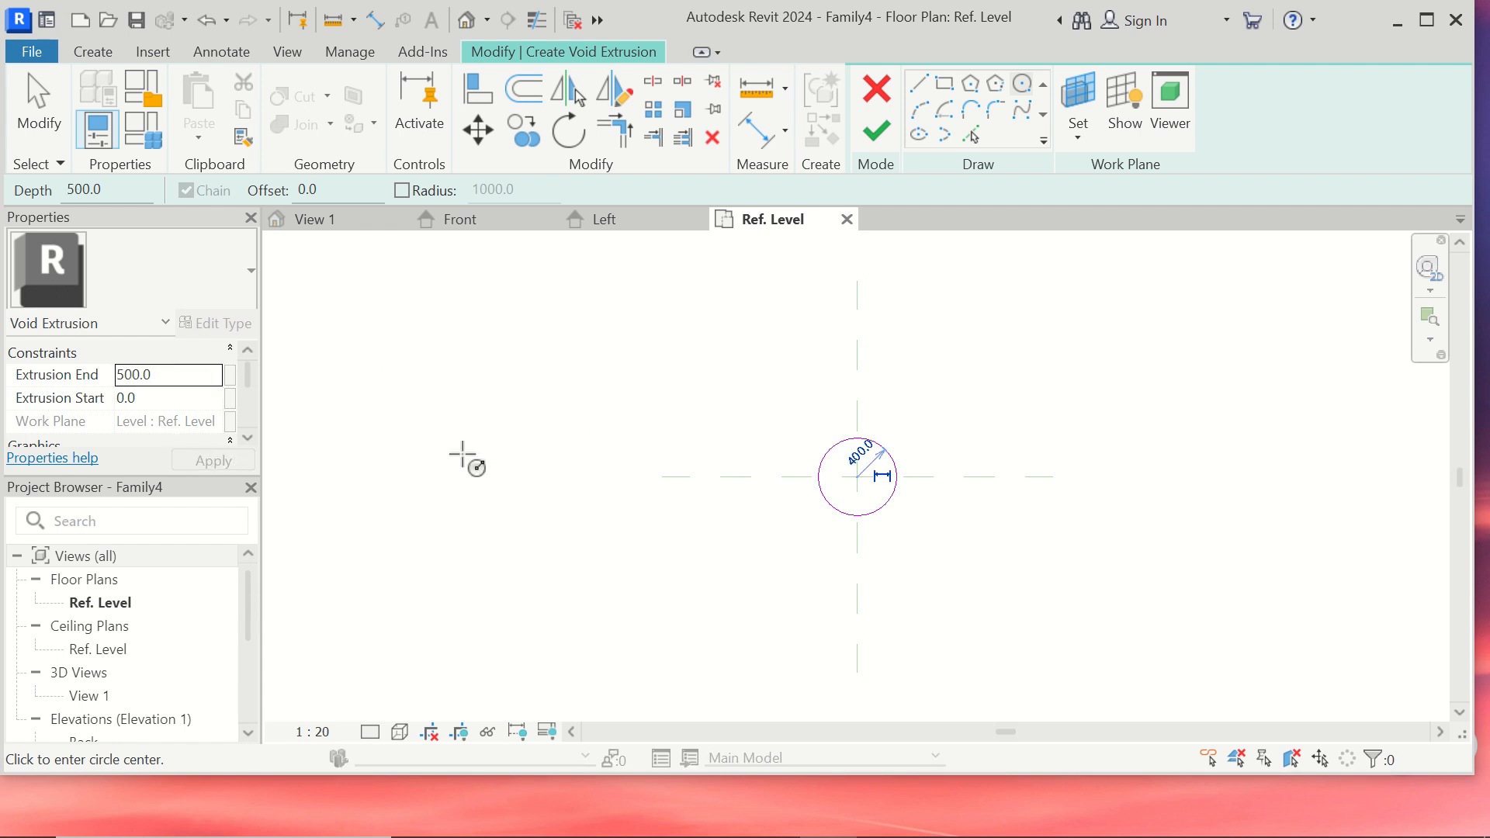
left_click(877, 127)
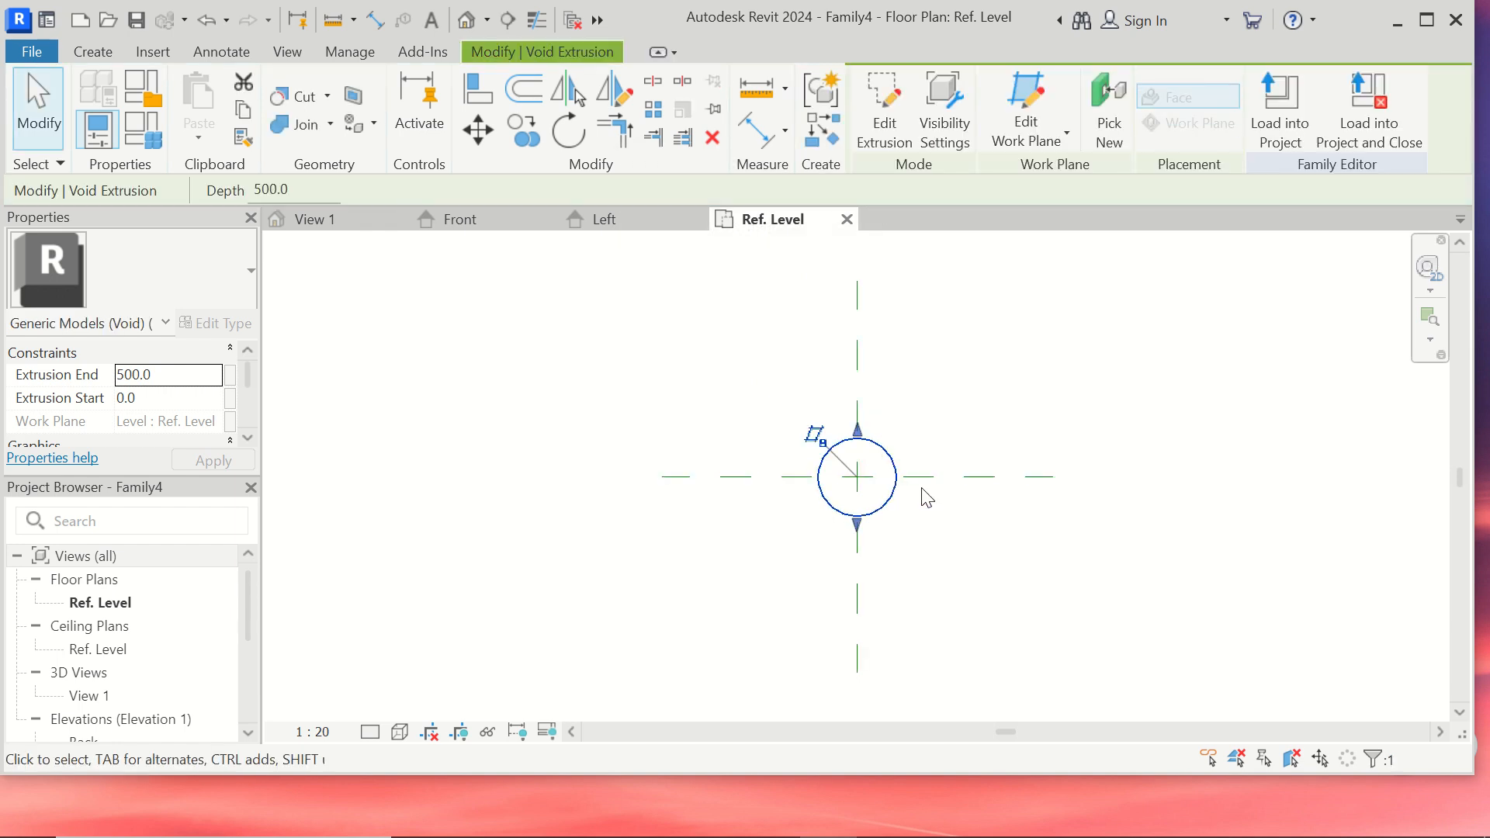
Open the default 3D view and examine the void cylinder.
left_click(464, 22)
scroll(789, 569, "down", 5)
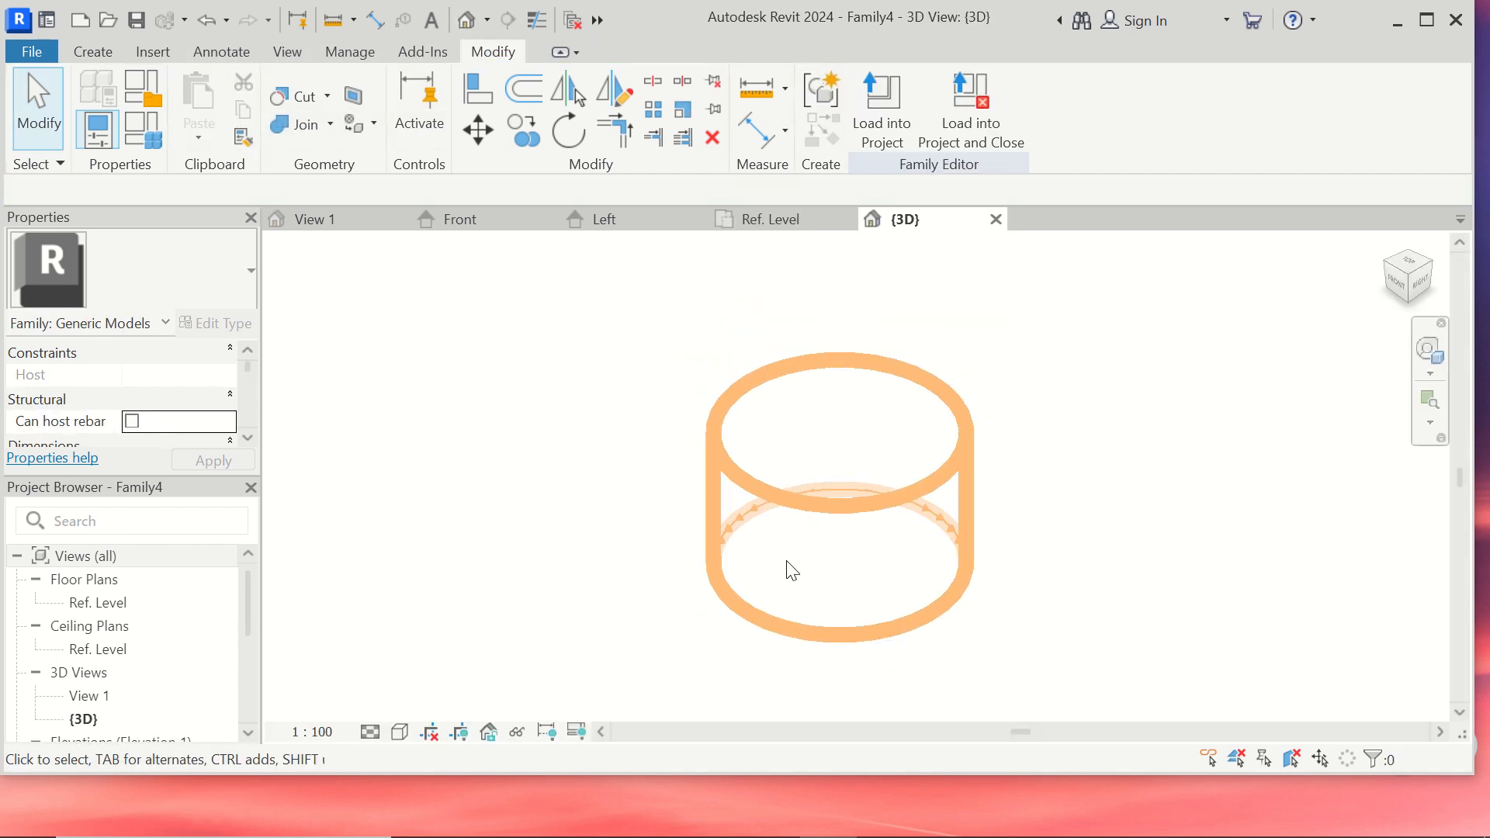
scroll(788, 569, "up", 1)
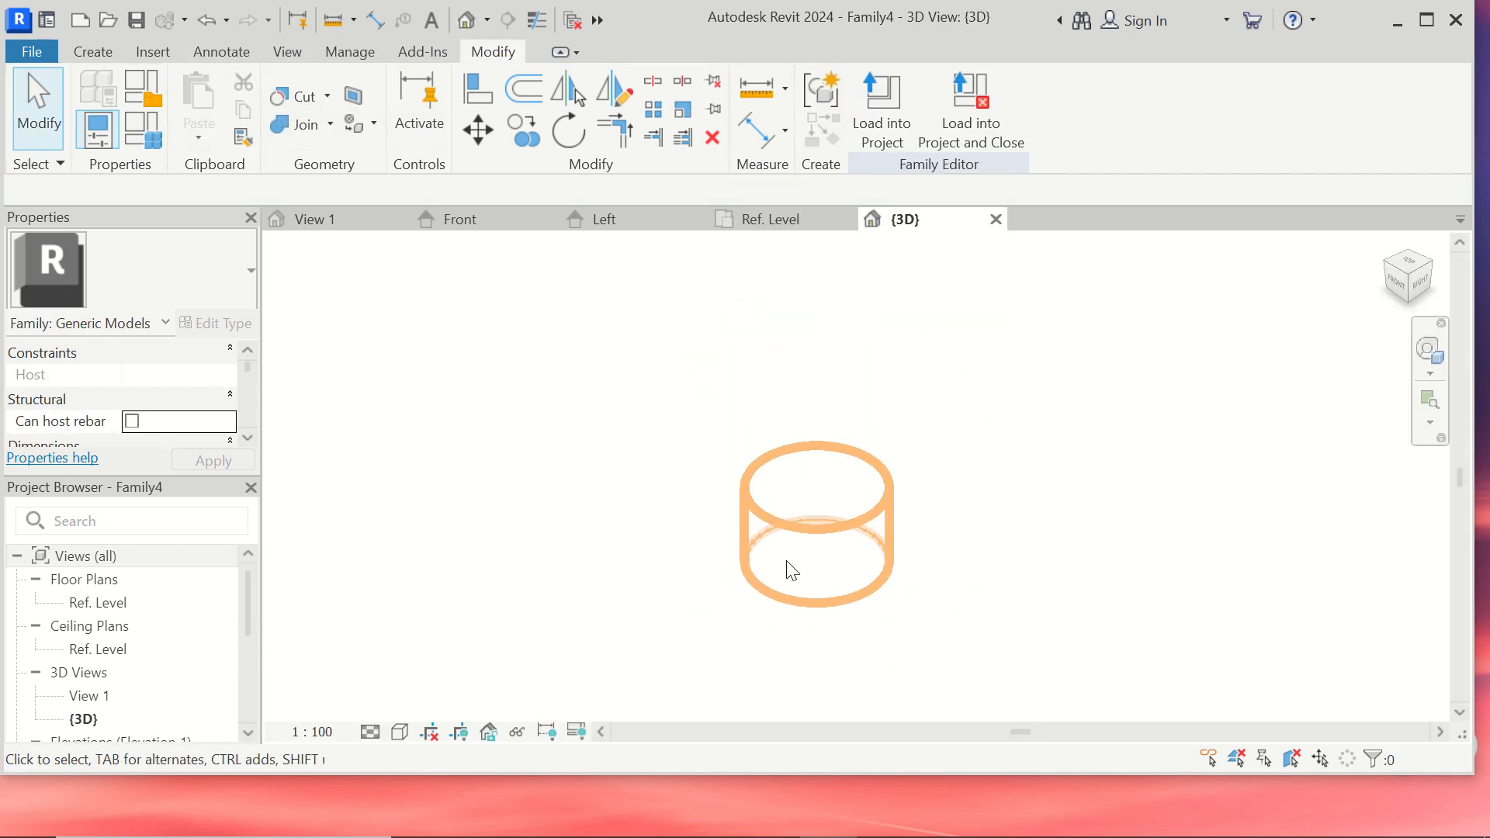
scroll(792, 570, "up", 2)
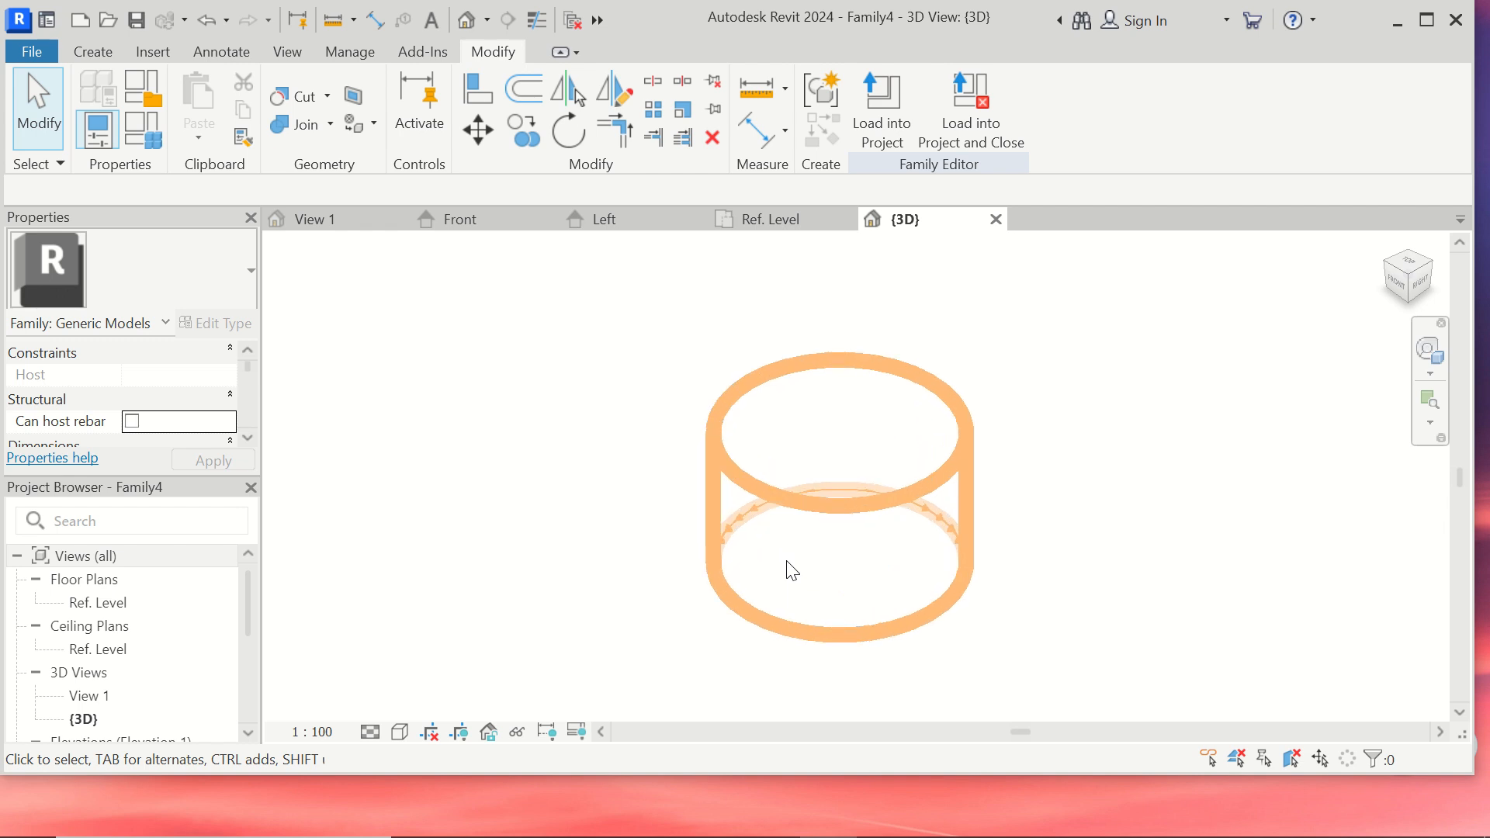
scroll(780, 593, "down", 3)
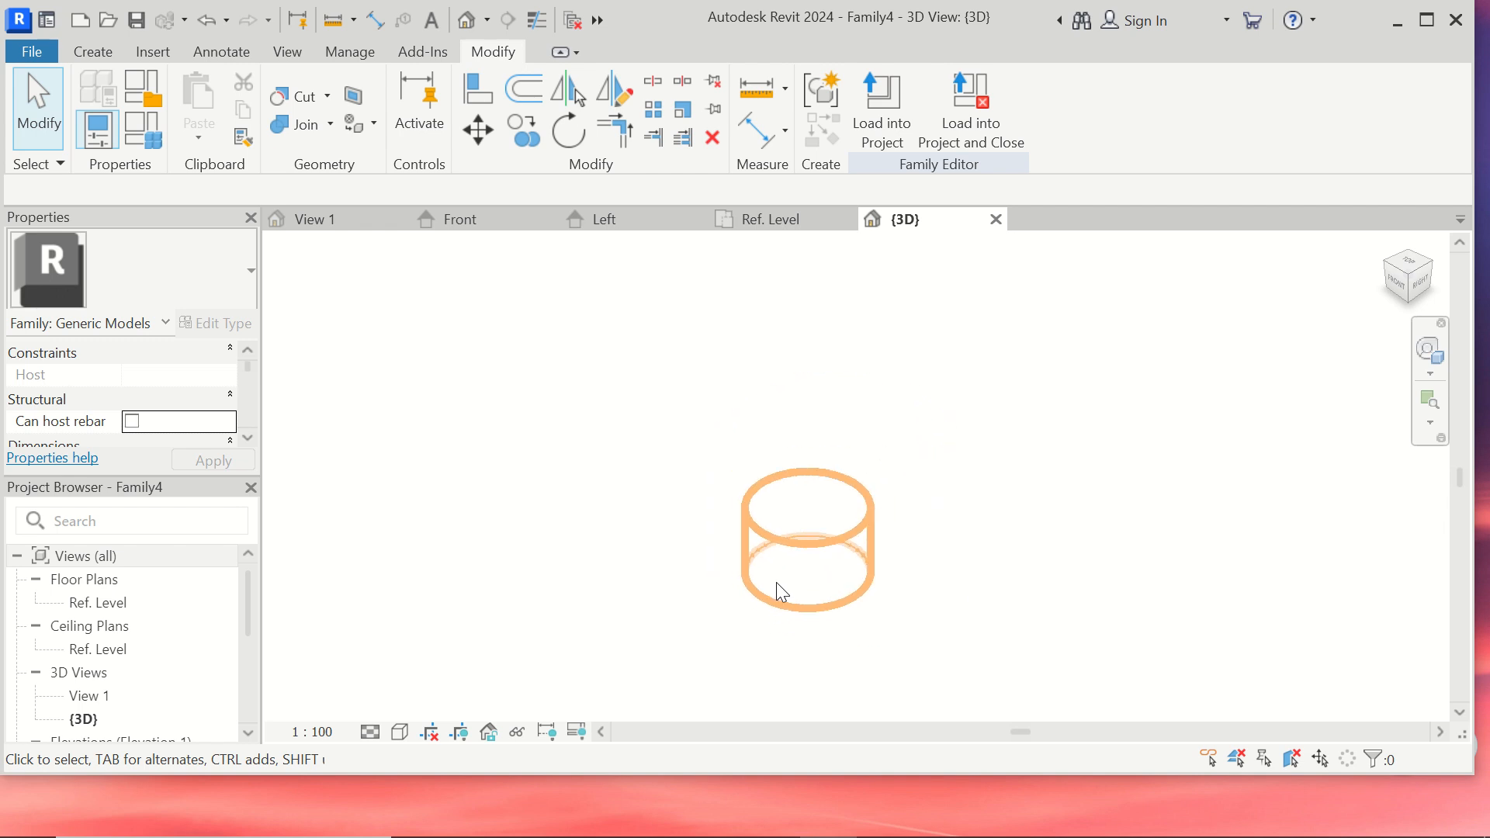
scroll(822, 587, "up", 1)
scroll(822, 587, "up", 1)
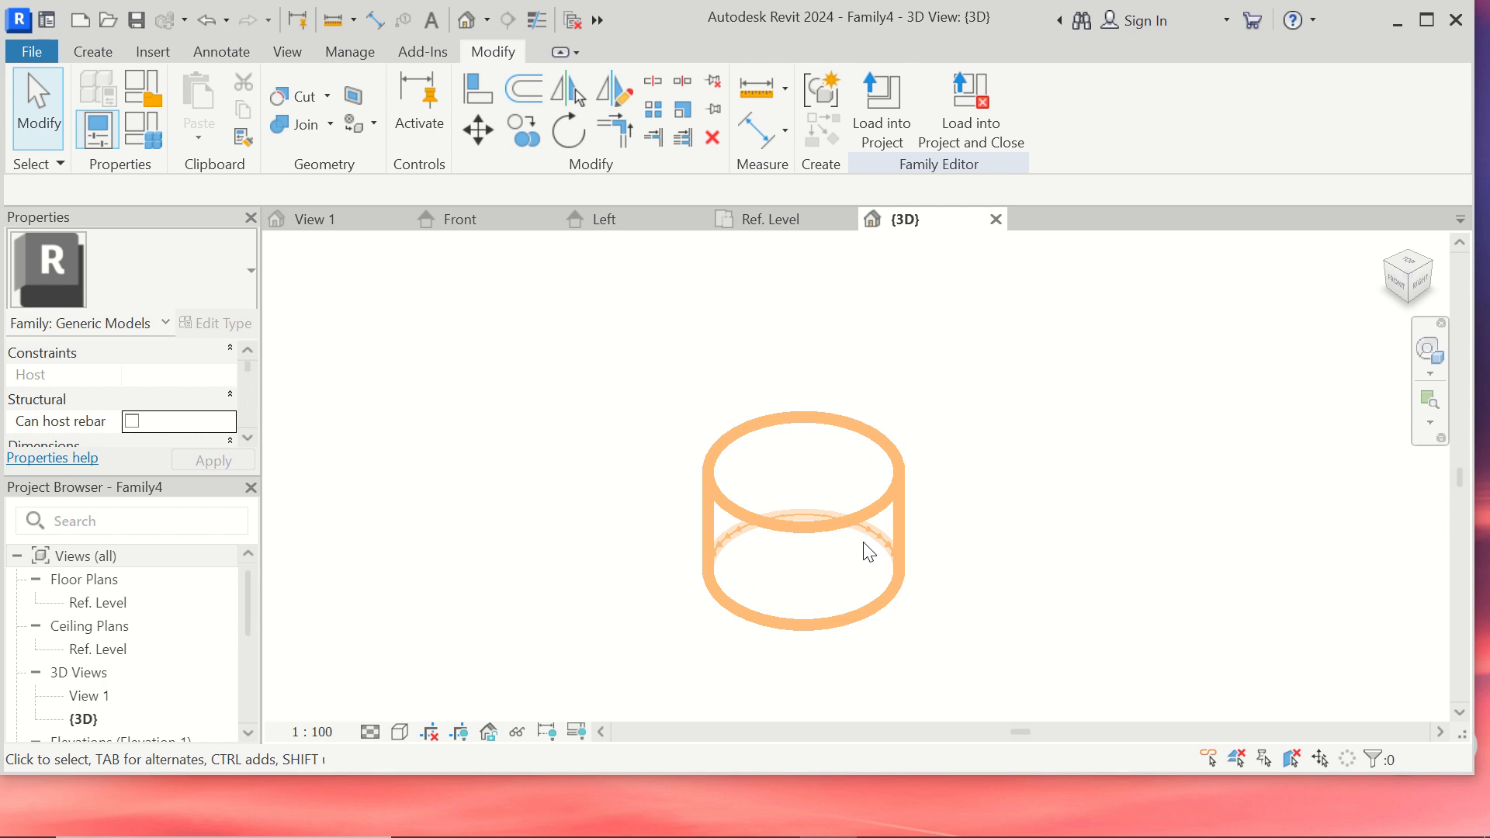
Change the cylinder's Solid/Void property to Solid and deselect it.
left_click(870, 551)
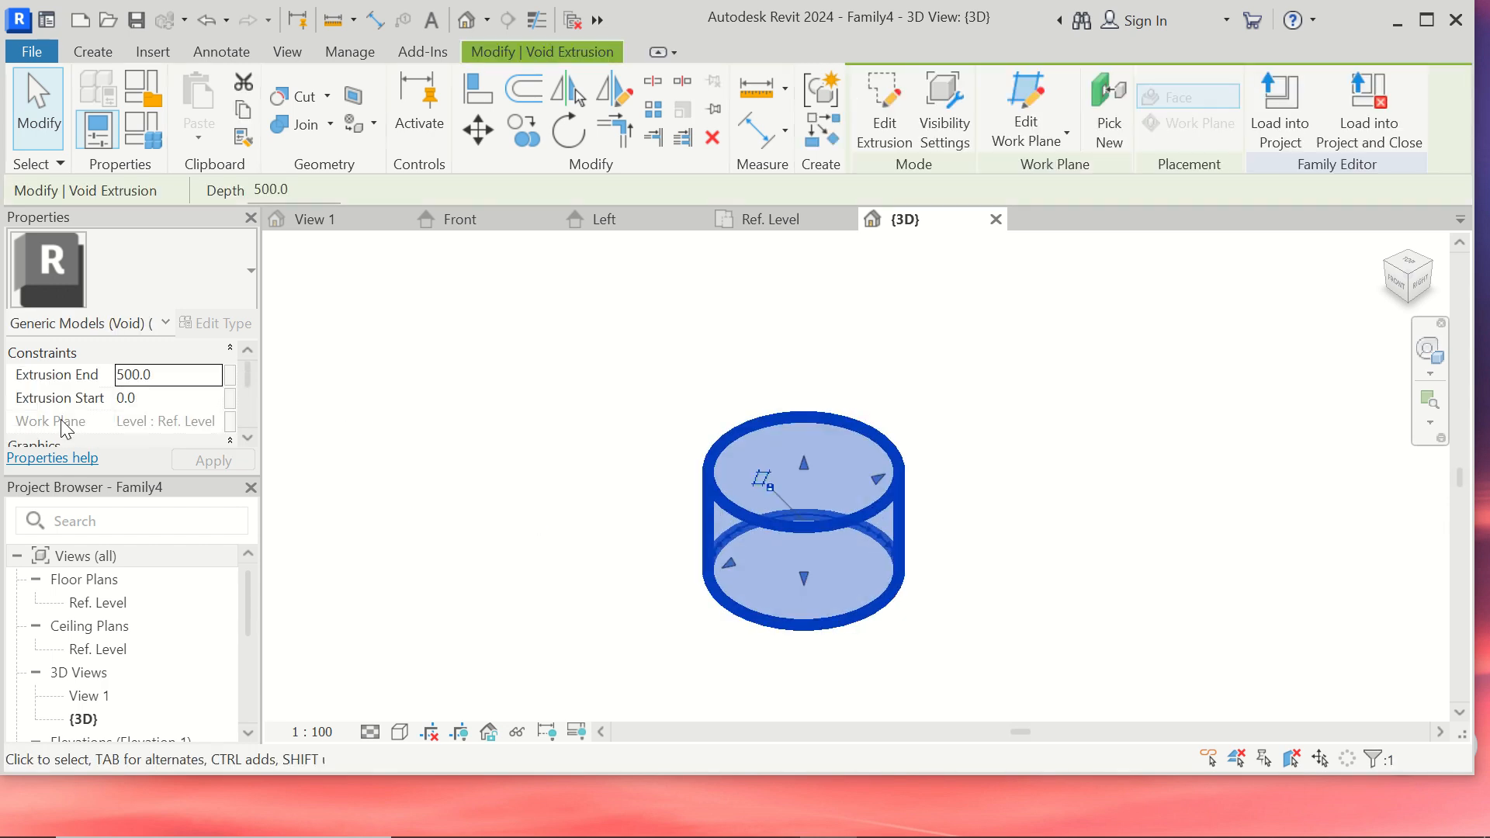
scroll(66, 429, "down", 4)
left_click(137, 402)
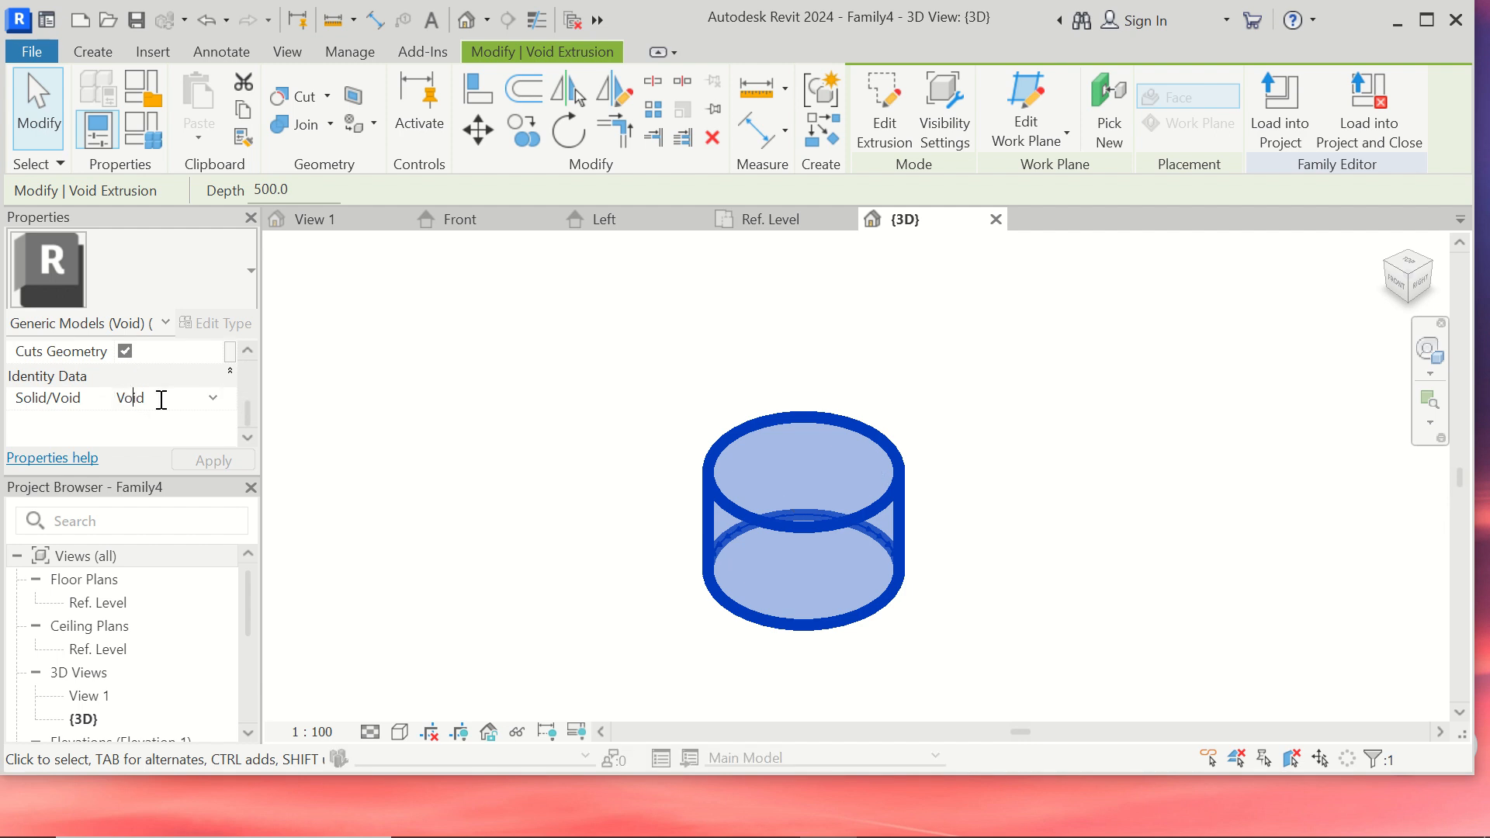
left_click(214, 397)
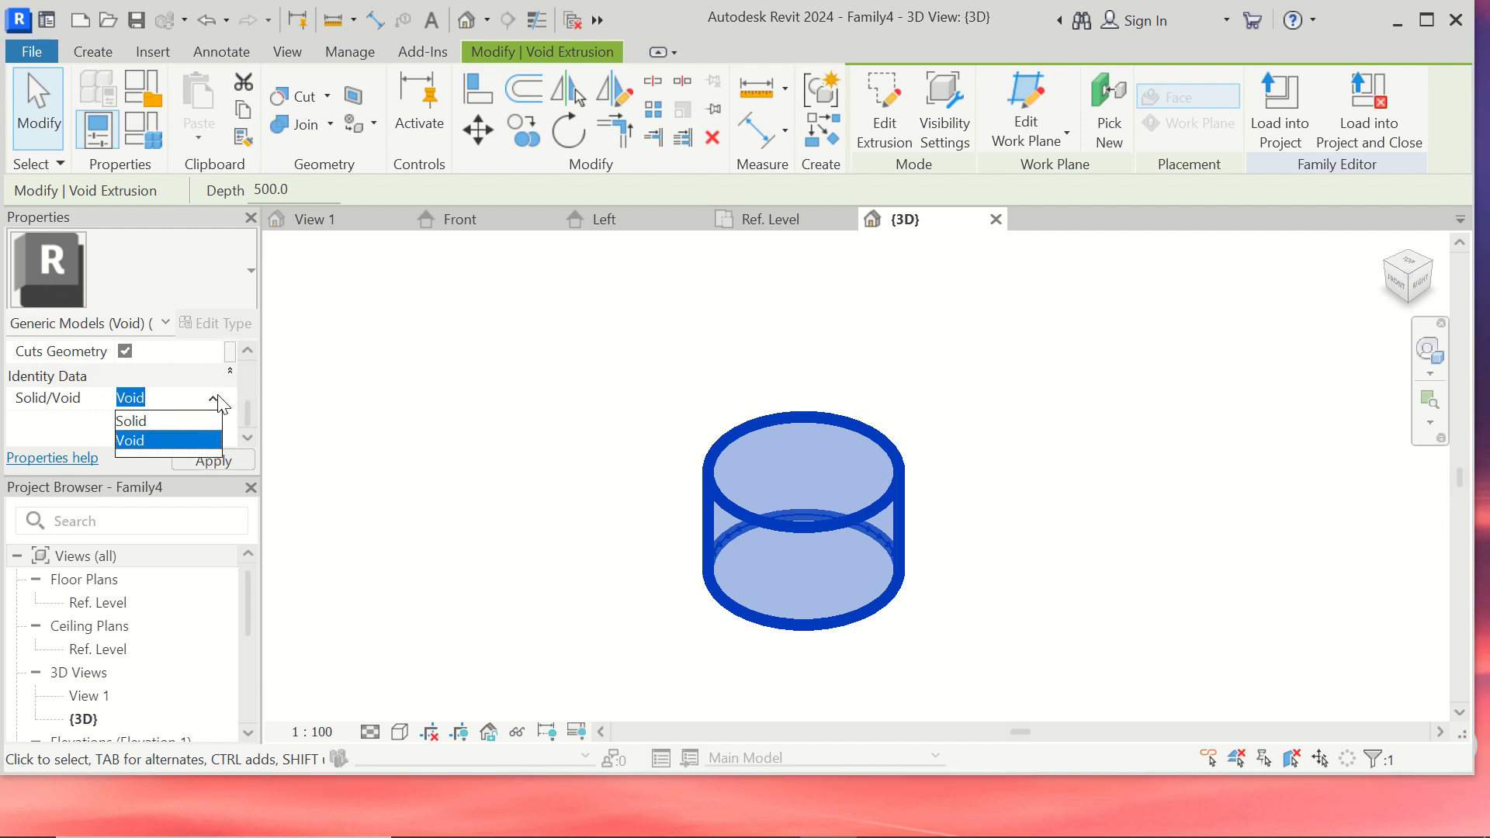
left_click(178, 420)
left_click(513, 481)
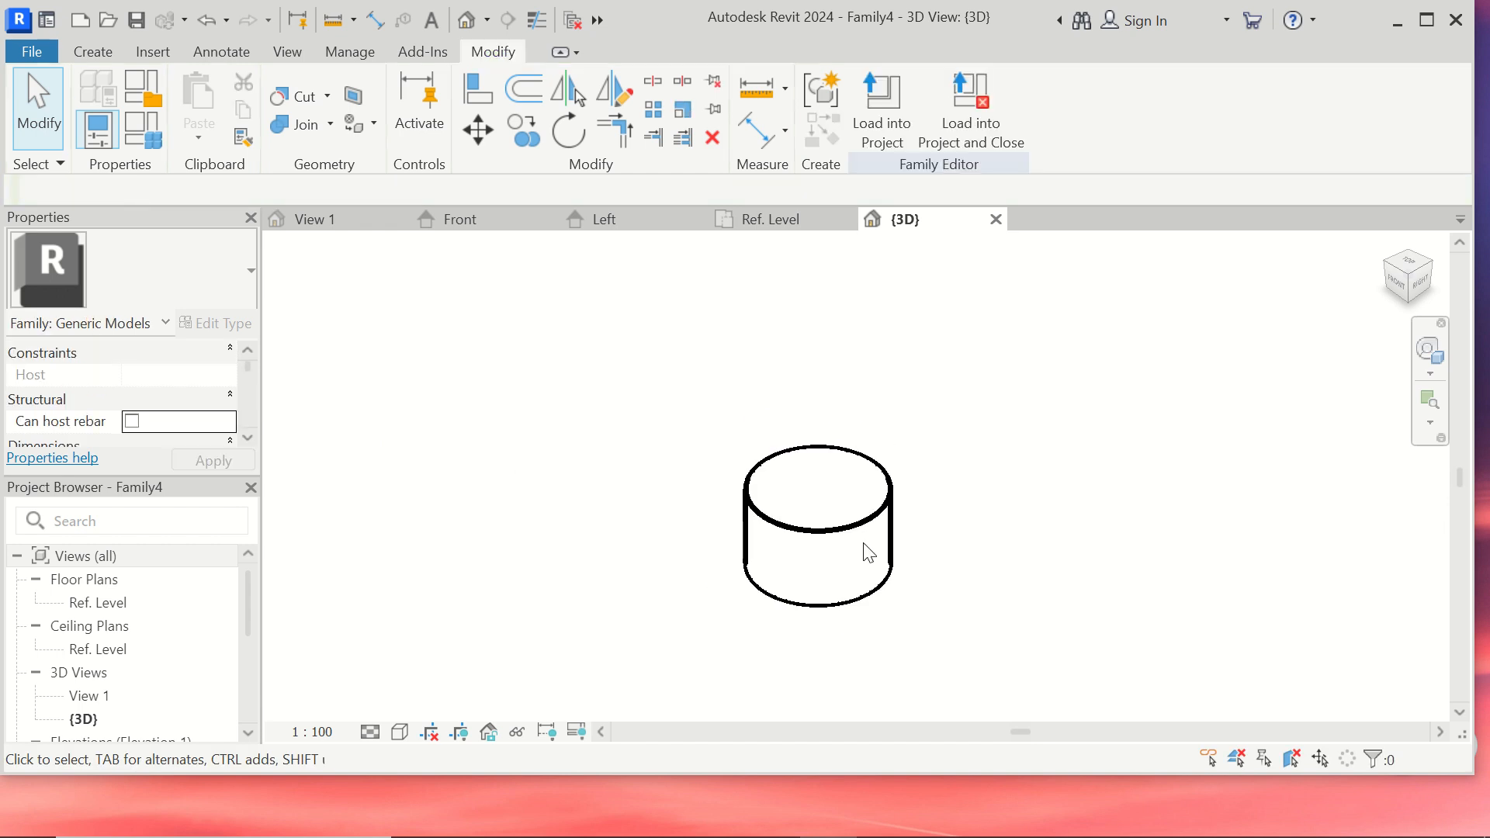
scroll(868, 553, "down", 1)
scroll(989, 548, "up", 2)
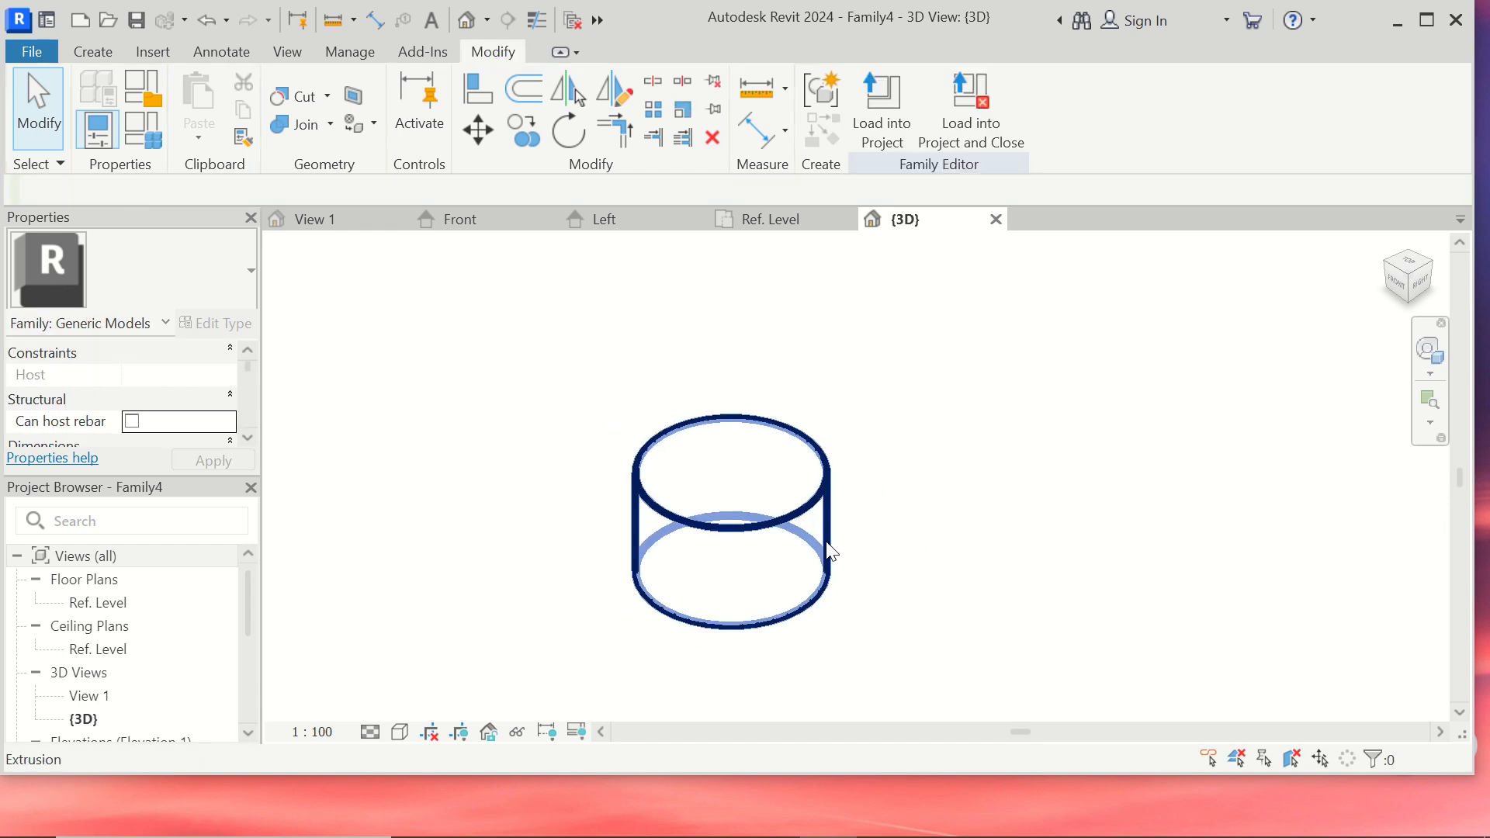
scroll(826, 563, "down", 1)
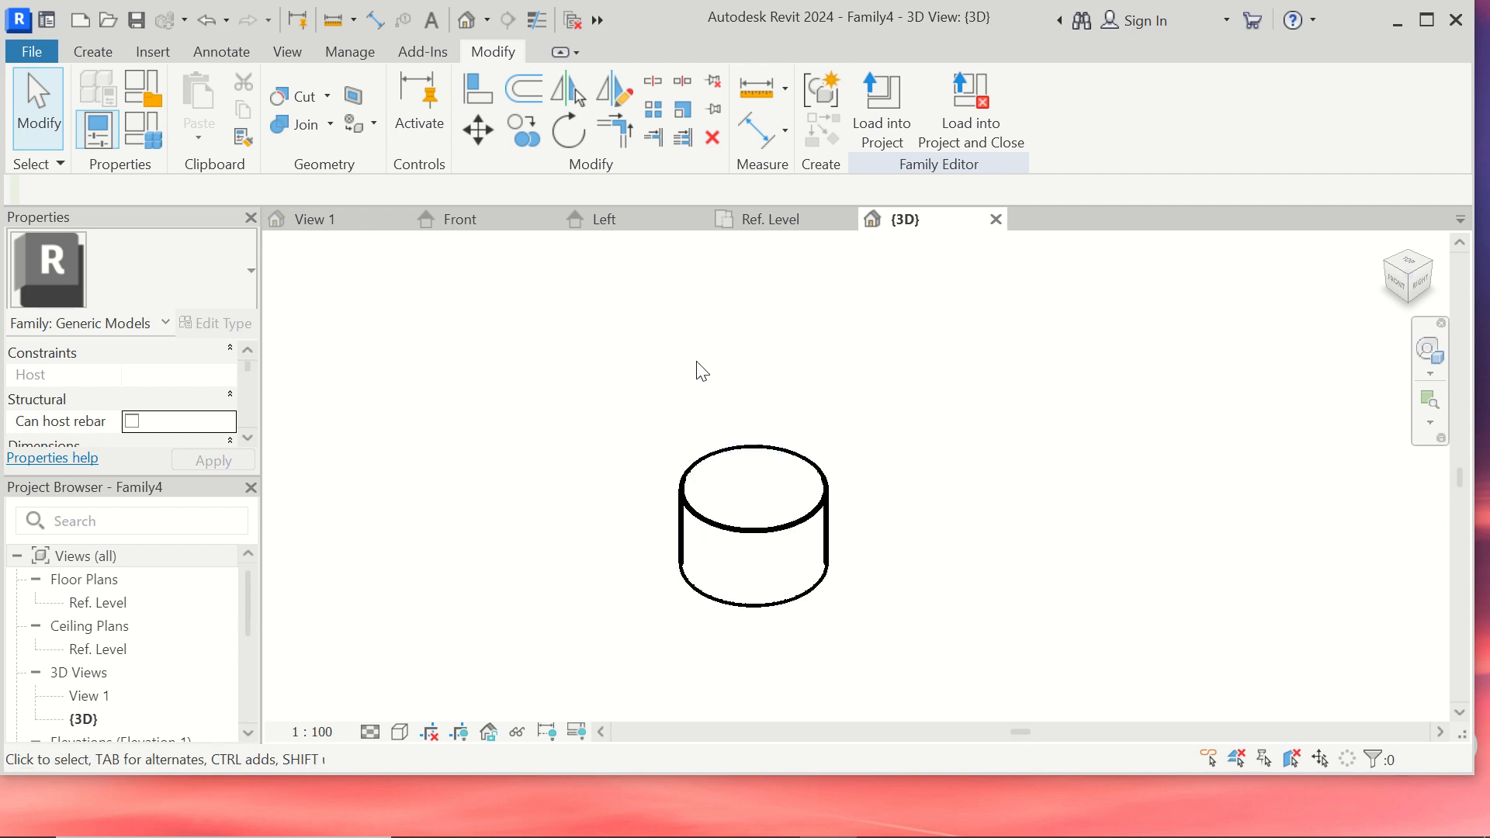
Start a second void extrusion with Level : Ref. Level as its work plane.
left_click(109, 59)
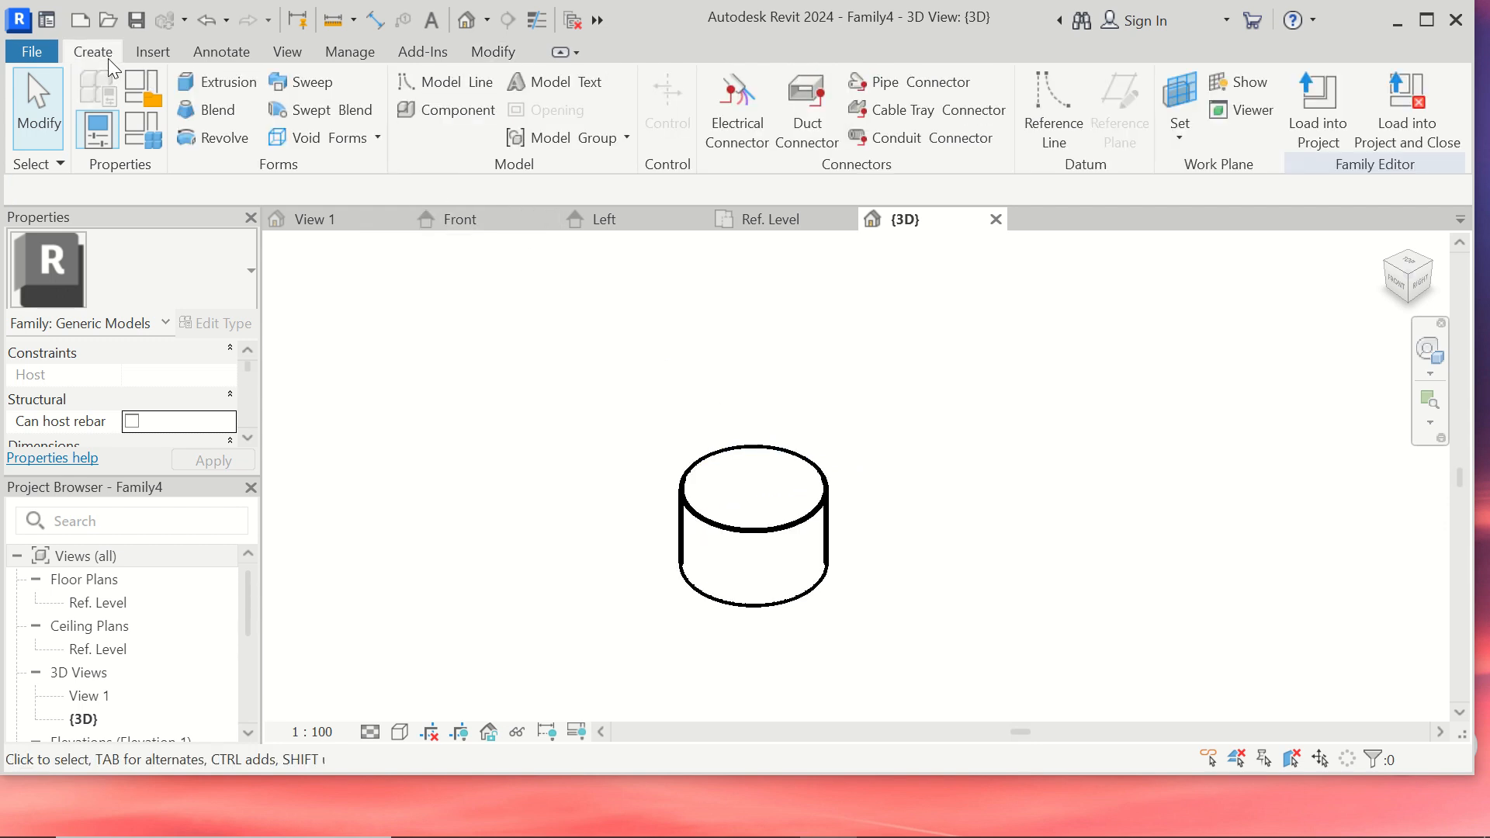
left_click(377, 140)
left_click(329, 264)
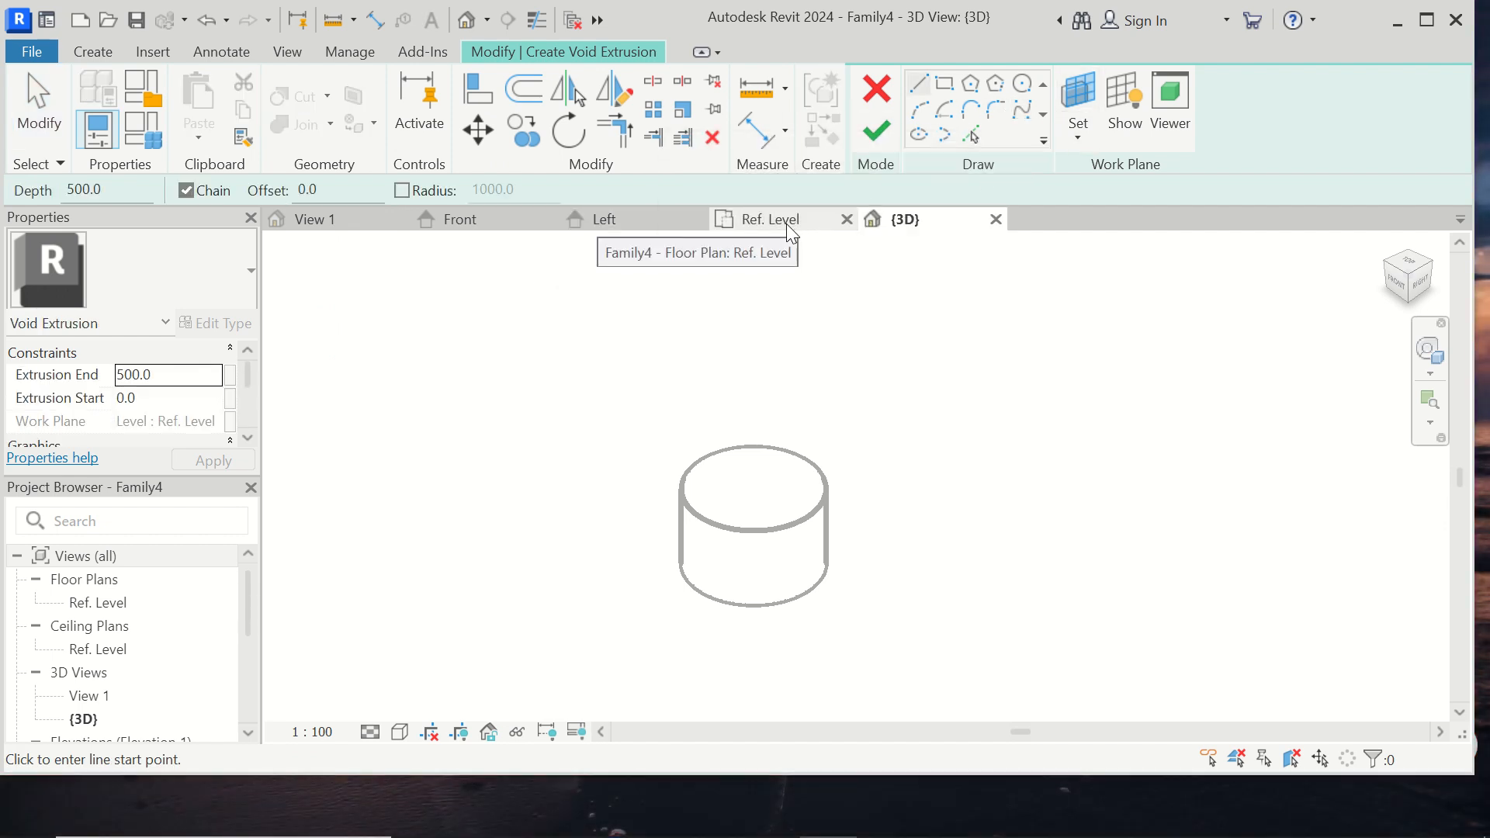
left_click(1074, 100)
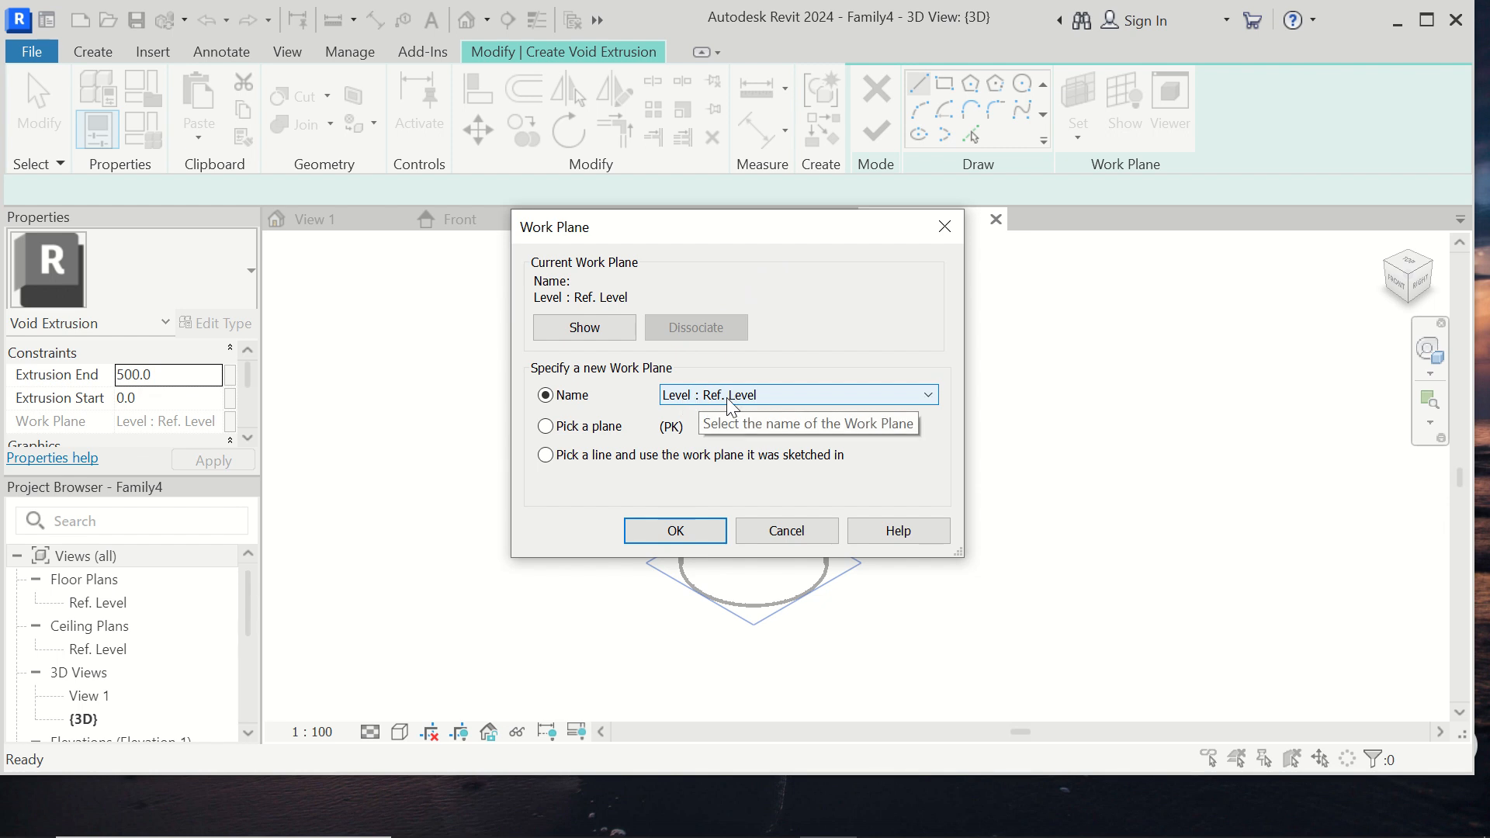
left_click(675, 531)
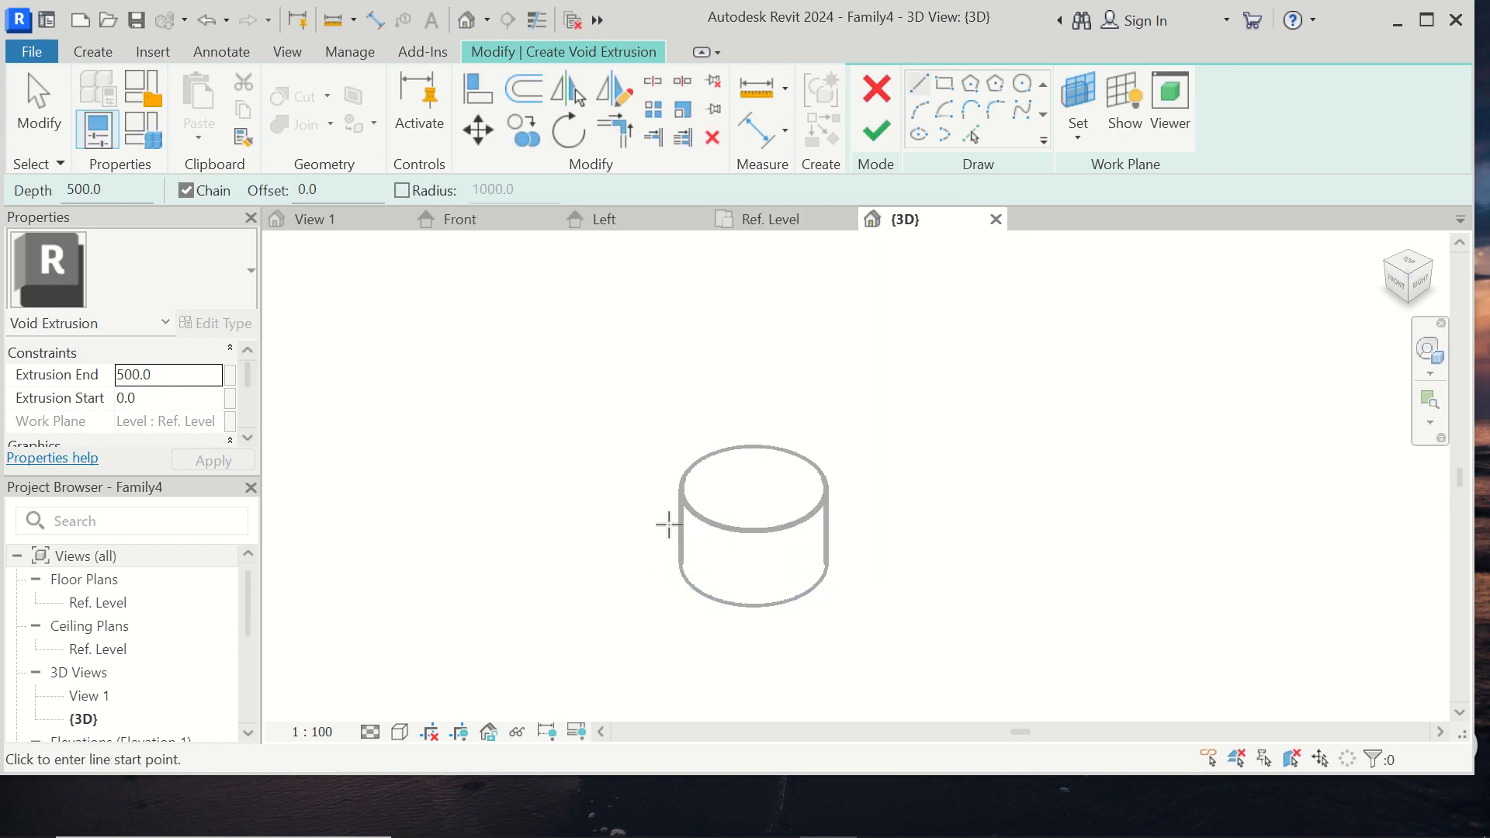
In the Ref. Level plan, sketch a circle of radius 600 concentric with the cylinder and finish the void extrusion.
left_click(803, 218)
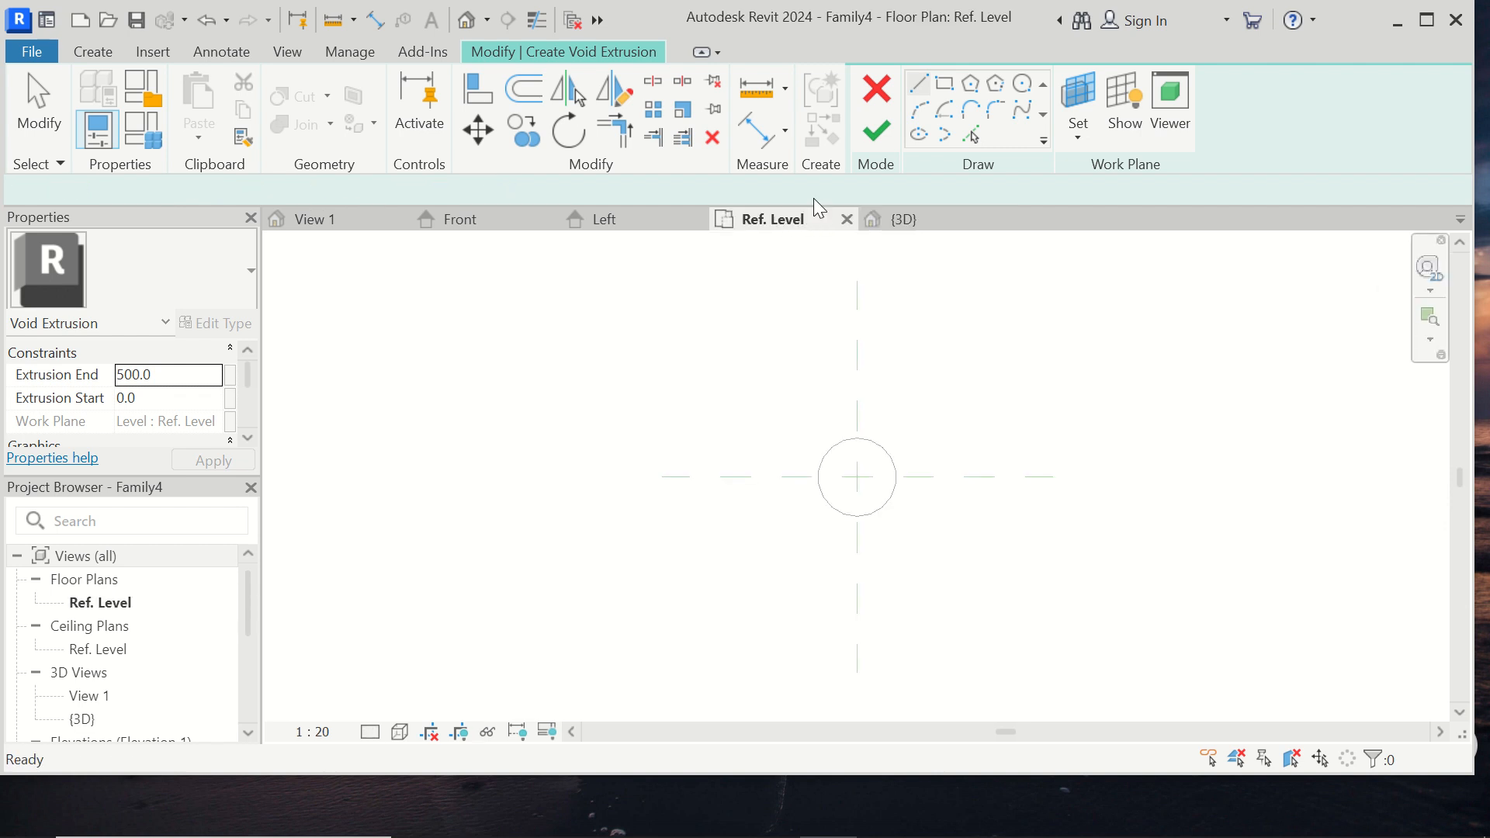
left_click(1019, 85)
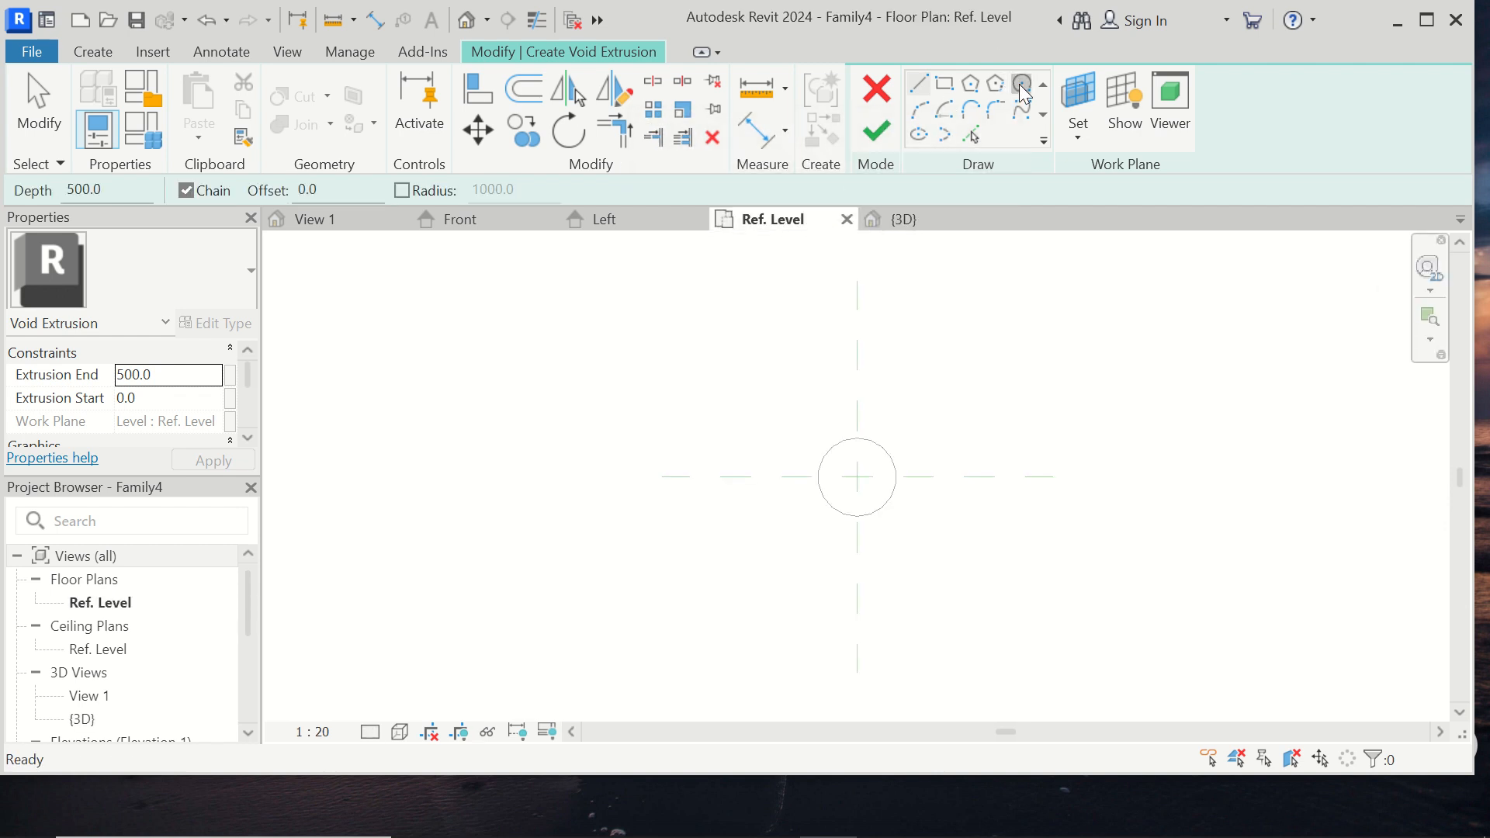
left_click(856, 477)
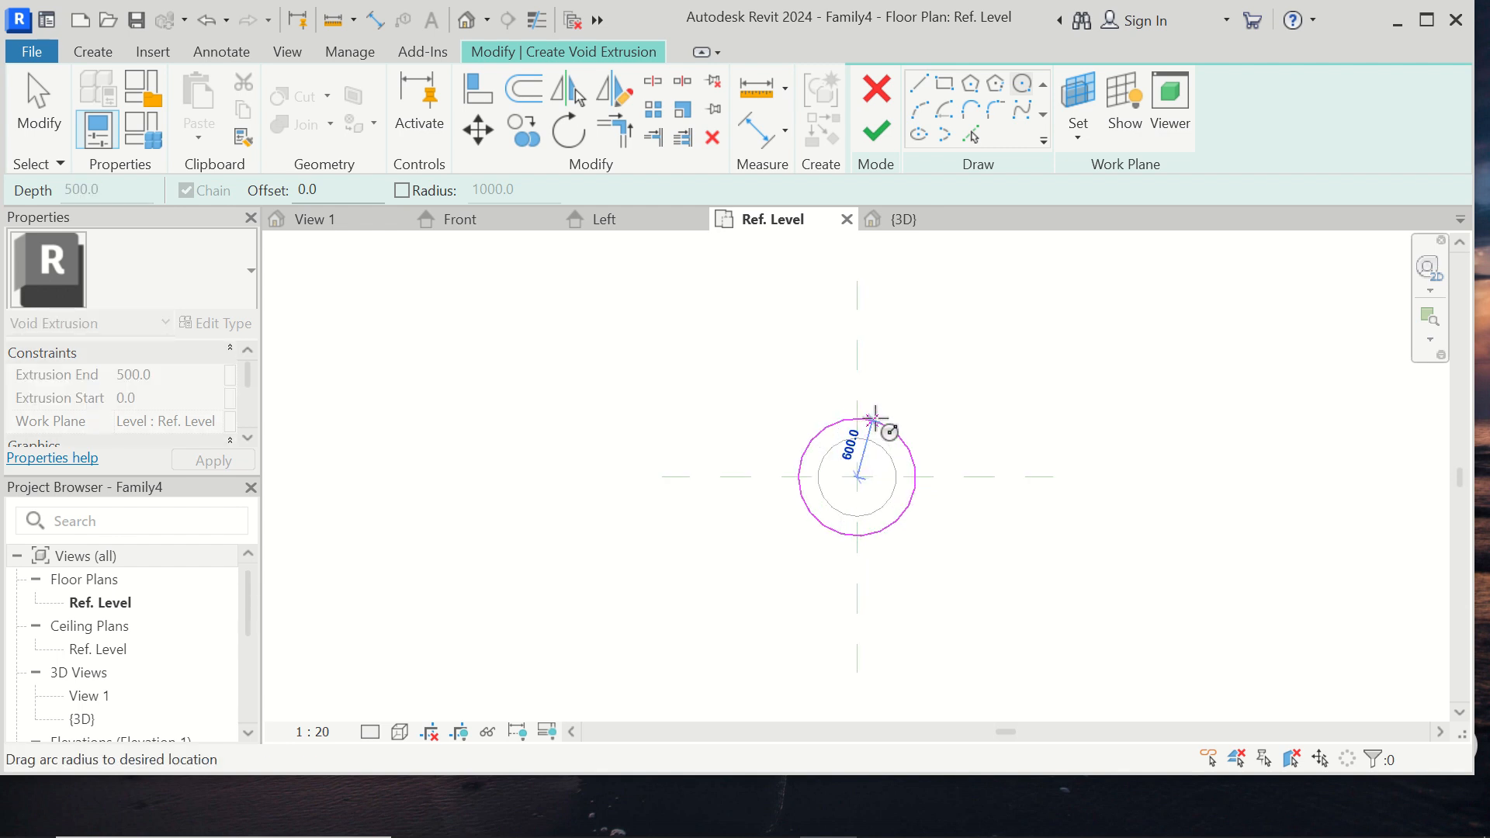
left_click(875, 420)
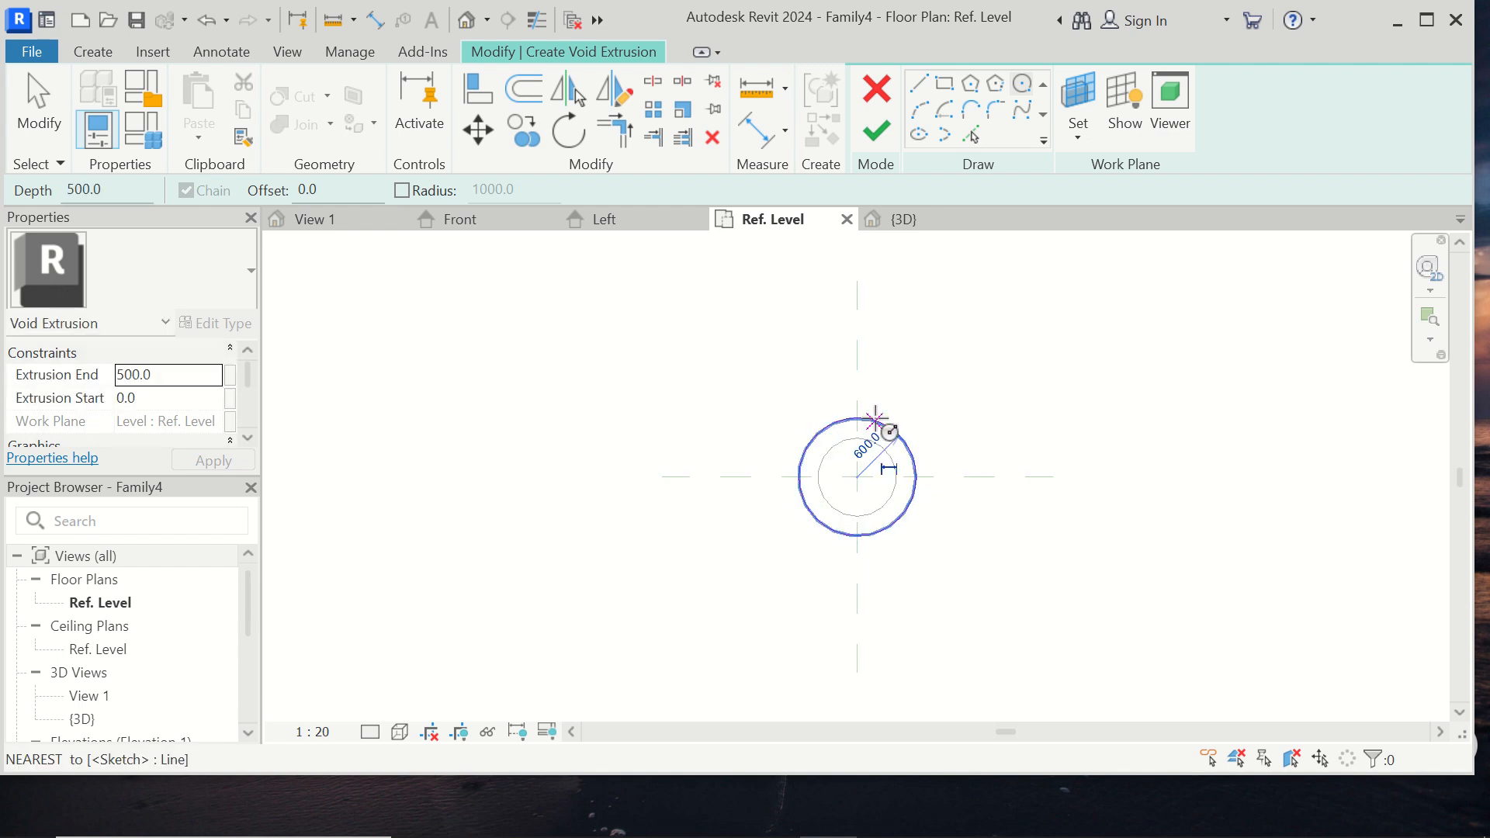
left_click(877, 132)
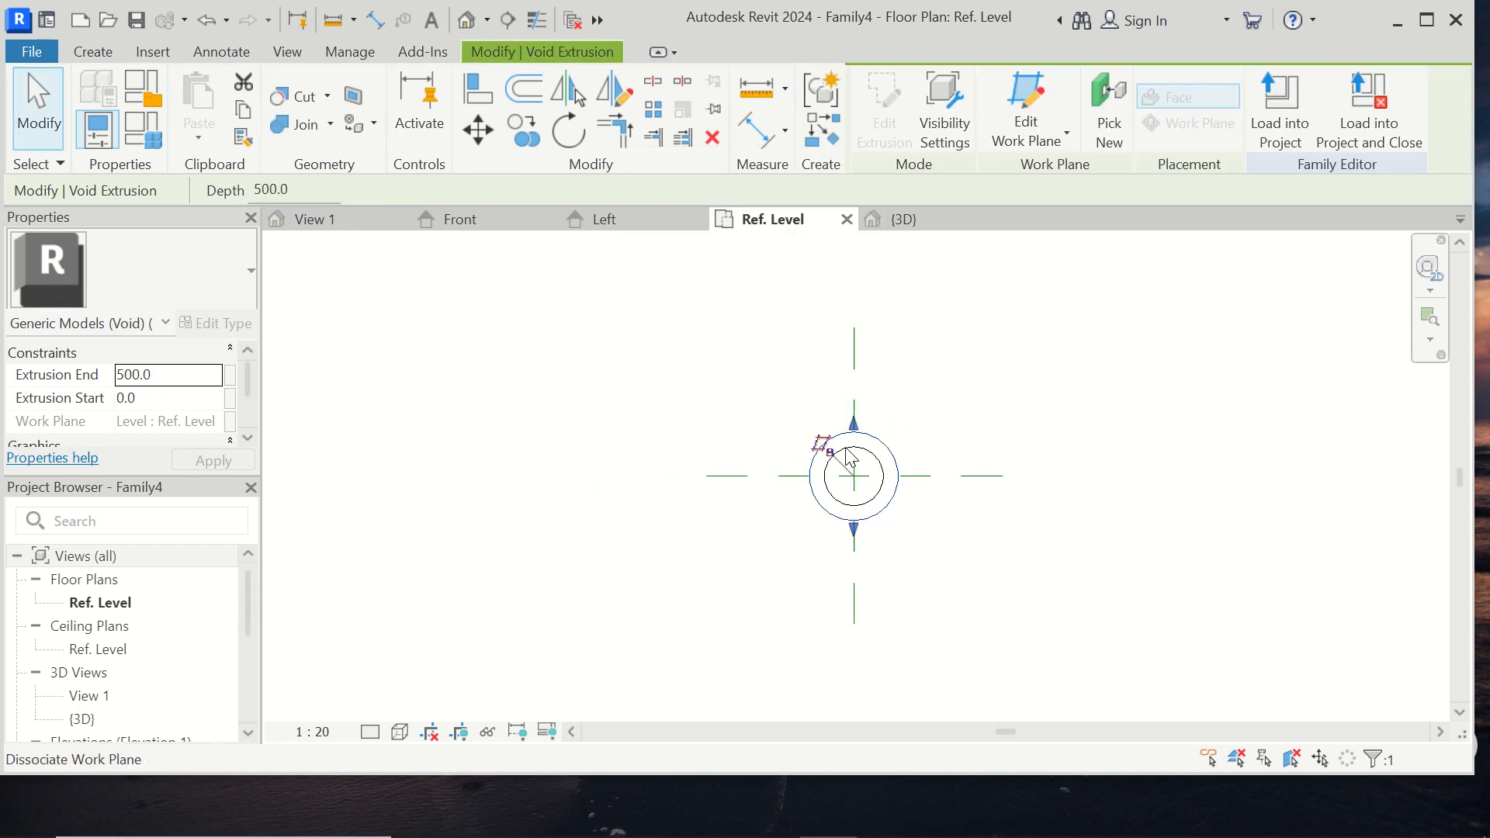
Open the default 3D view and reopen the void extrusion's sketch for editing.
scroll(846, 448, "up", 1)
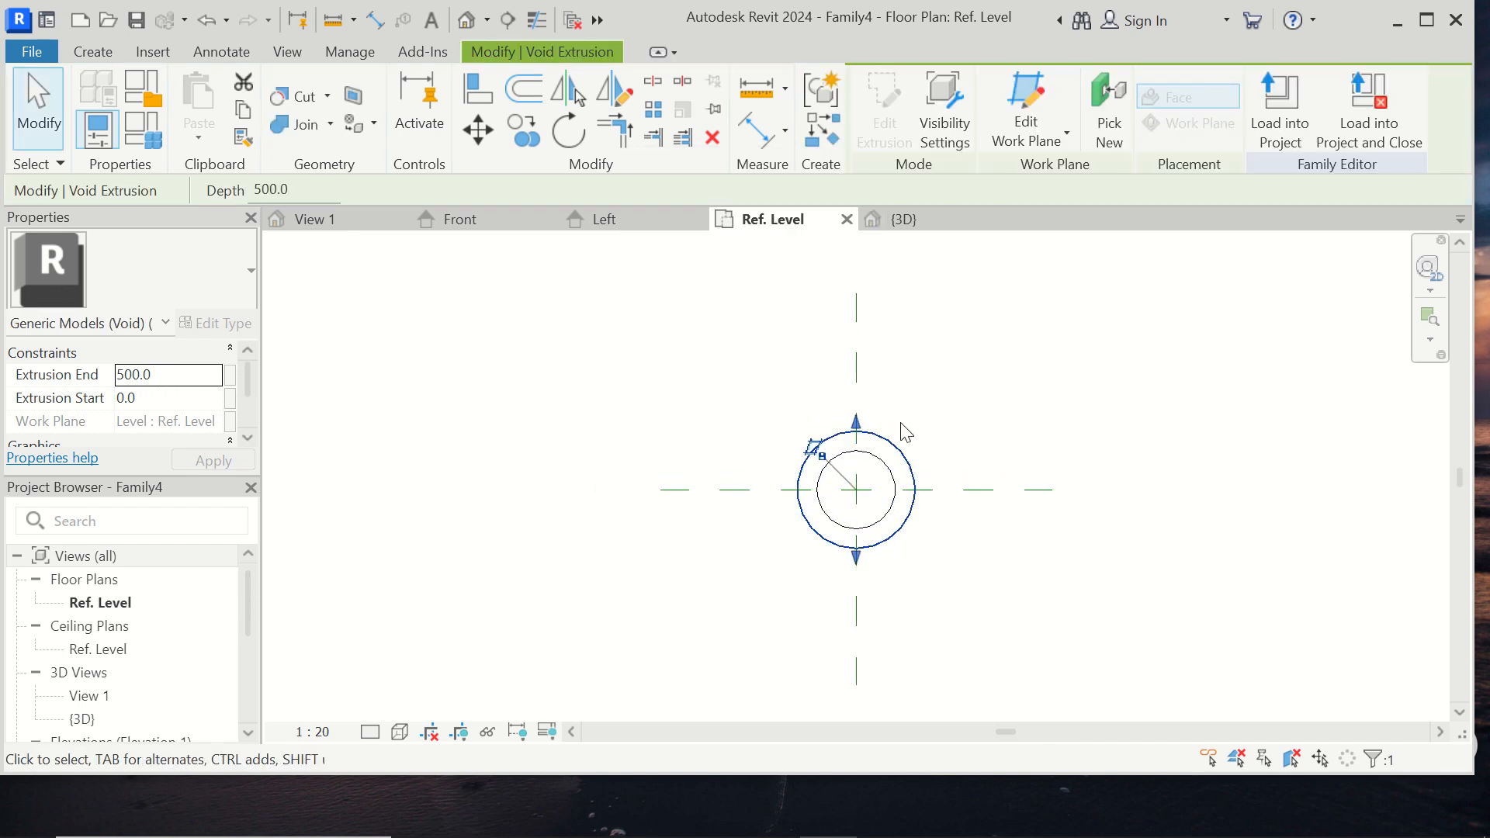
left_click(465, 23)
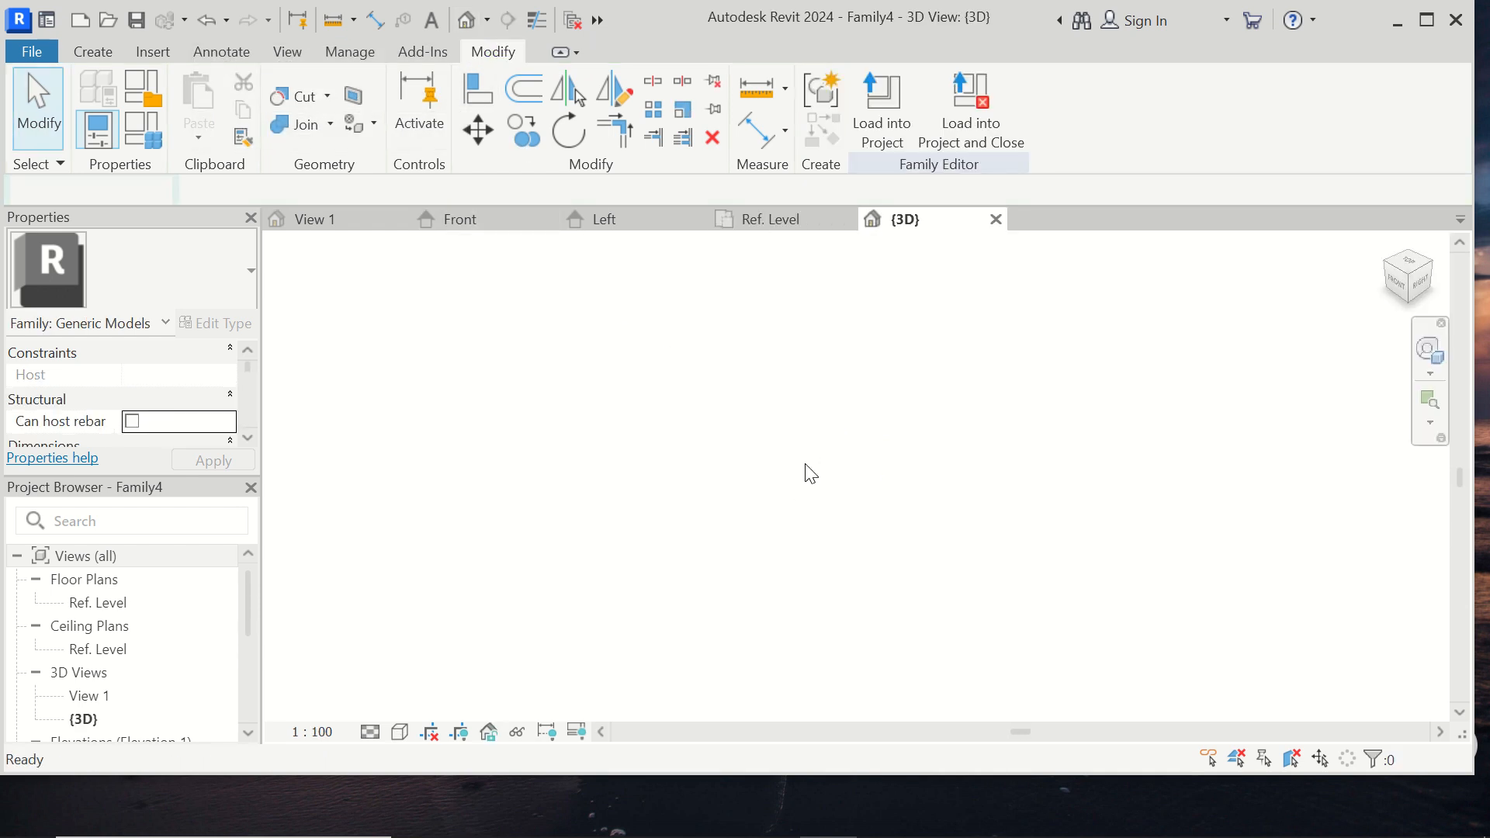
double_click(811, 474)
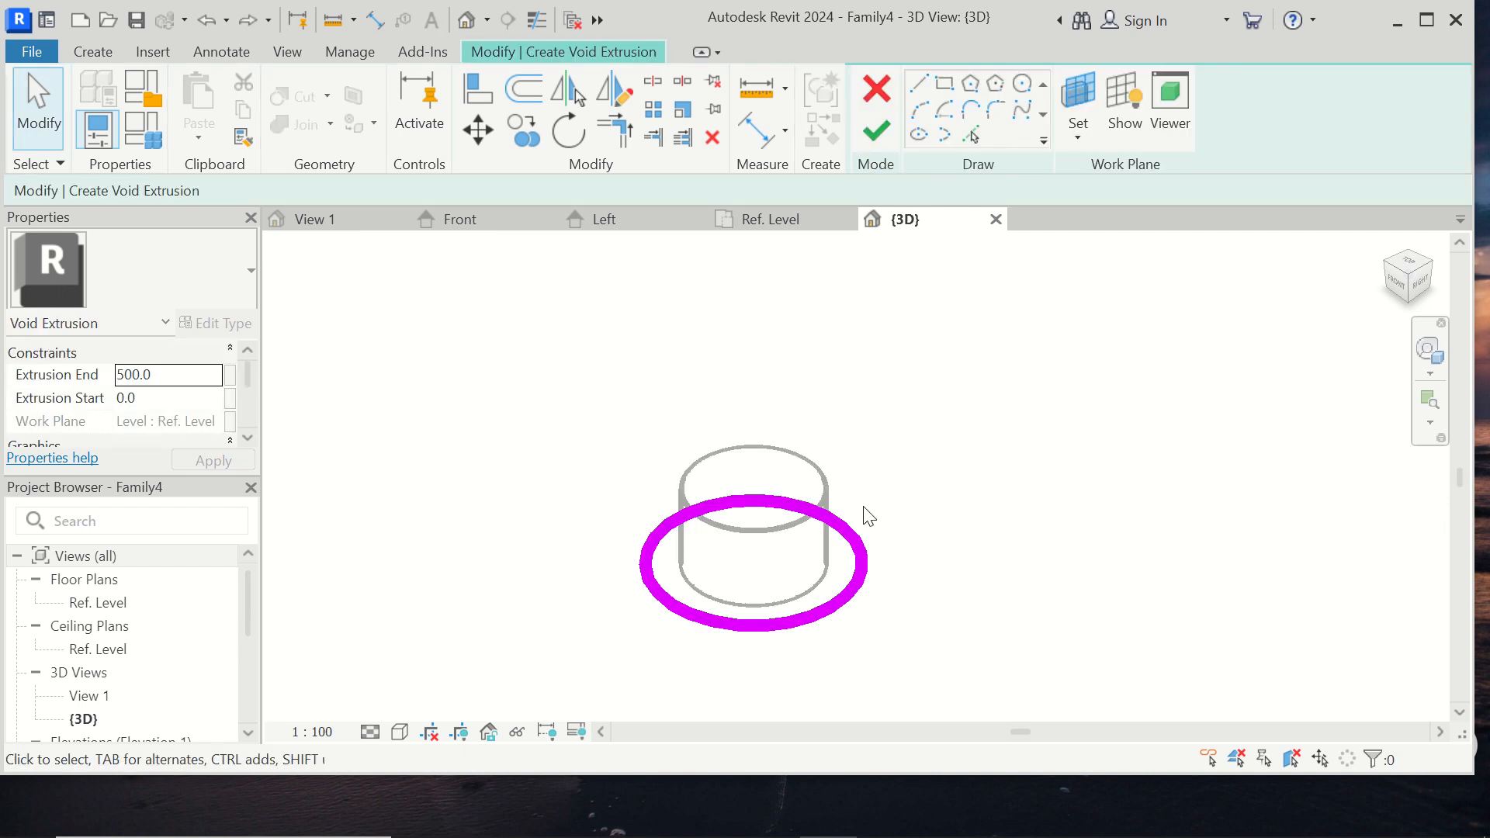
Set the void circle's radius to 200 and finish editing the void extrusion.
left_click(853, 558)
left_click(790, 546)
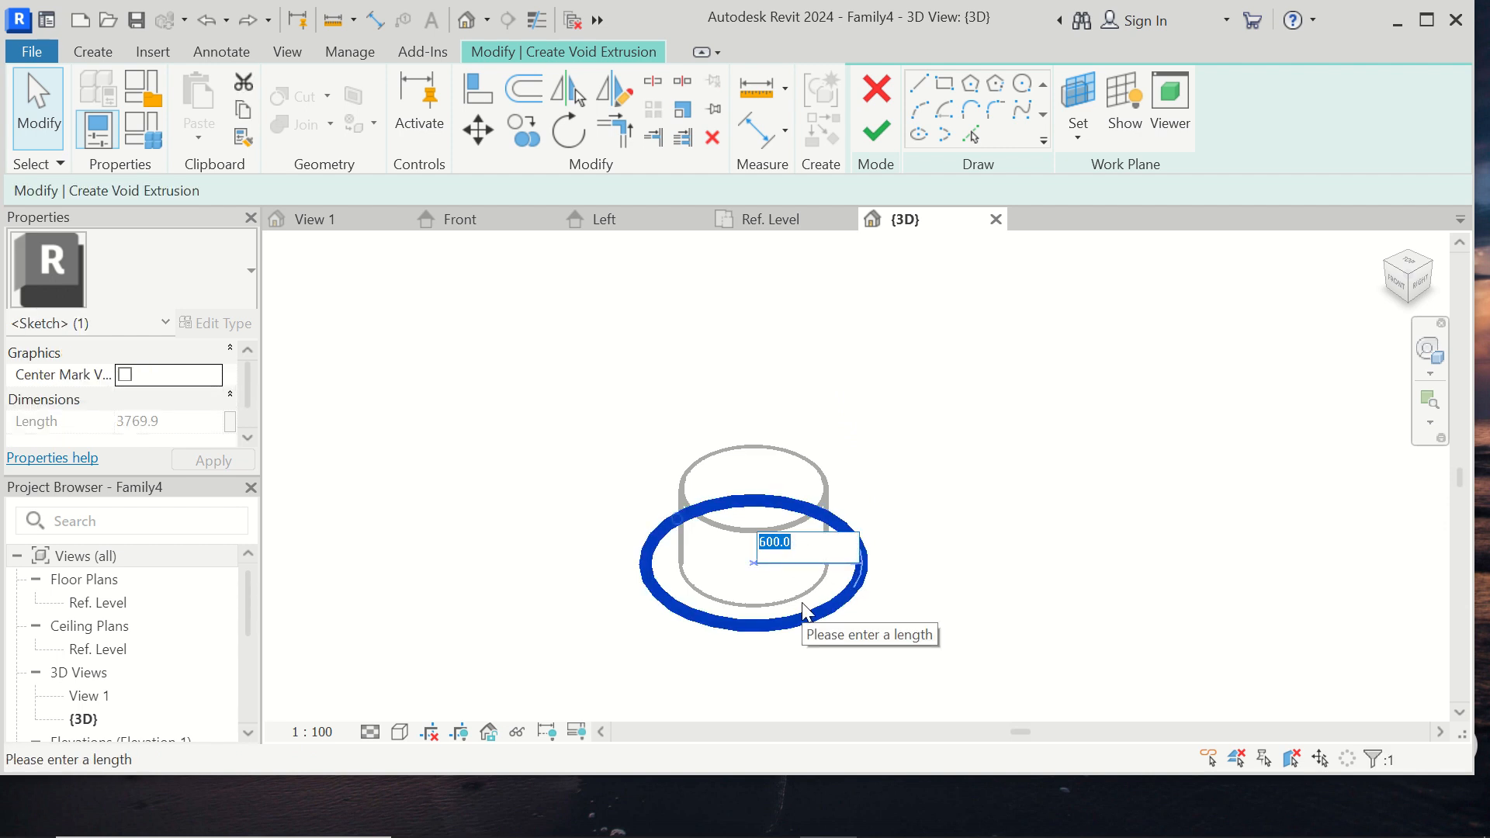
type("2")
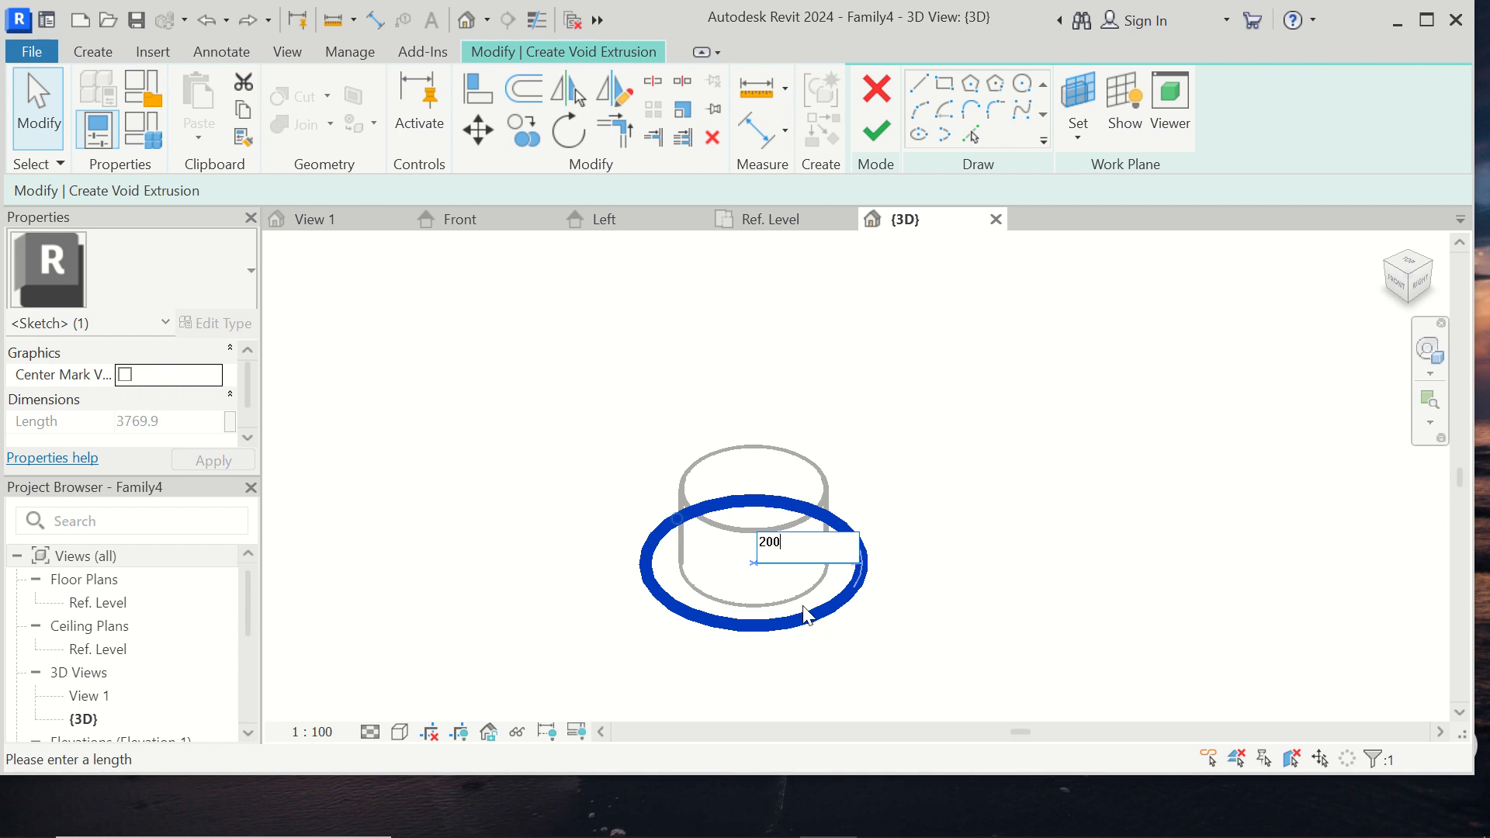
type("00")
key("Return")
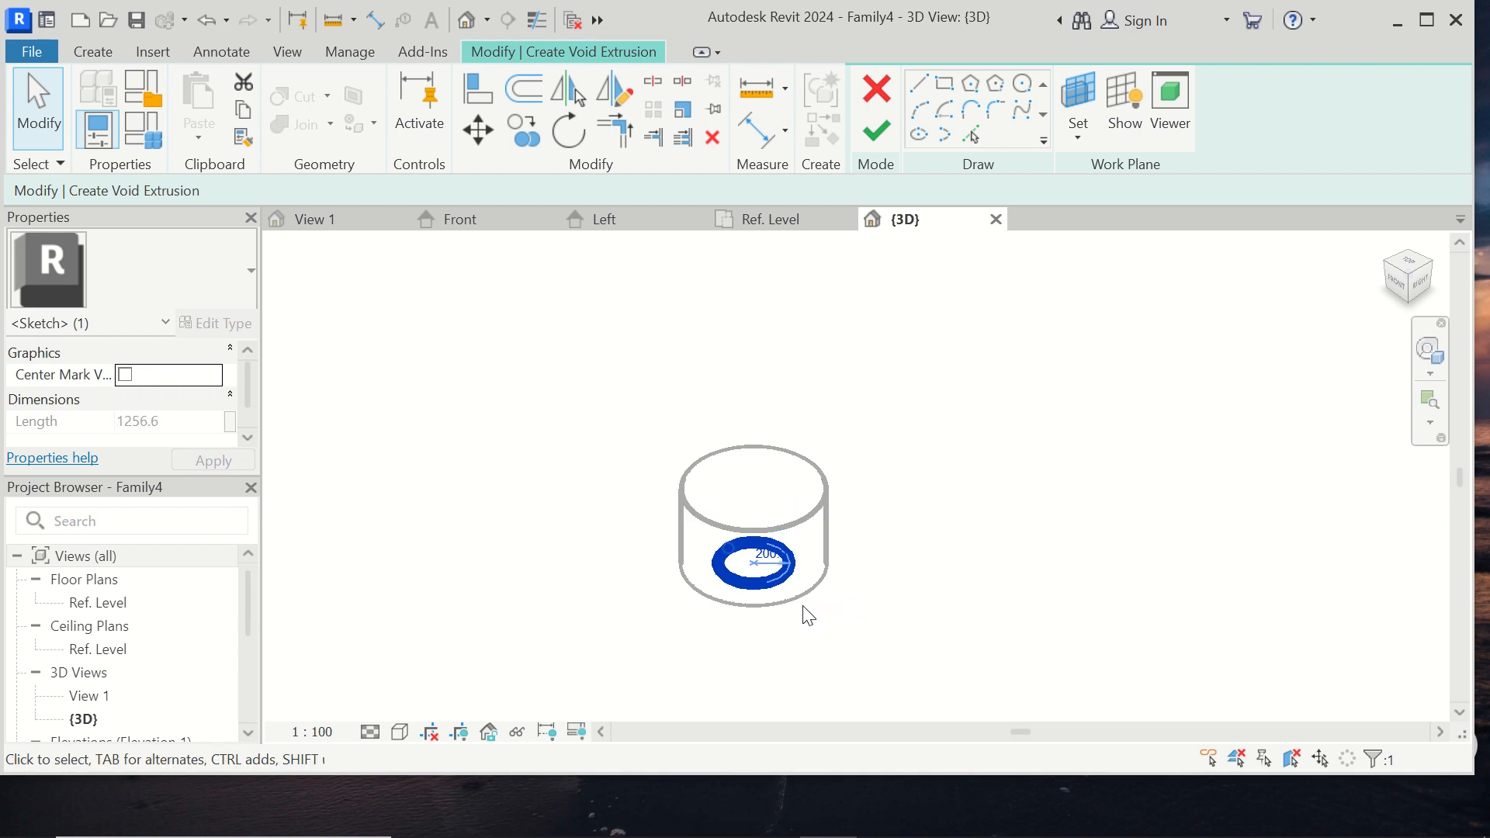
left_click(881, 135)
left_click(825, 456)
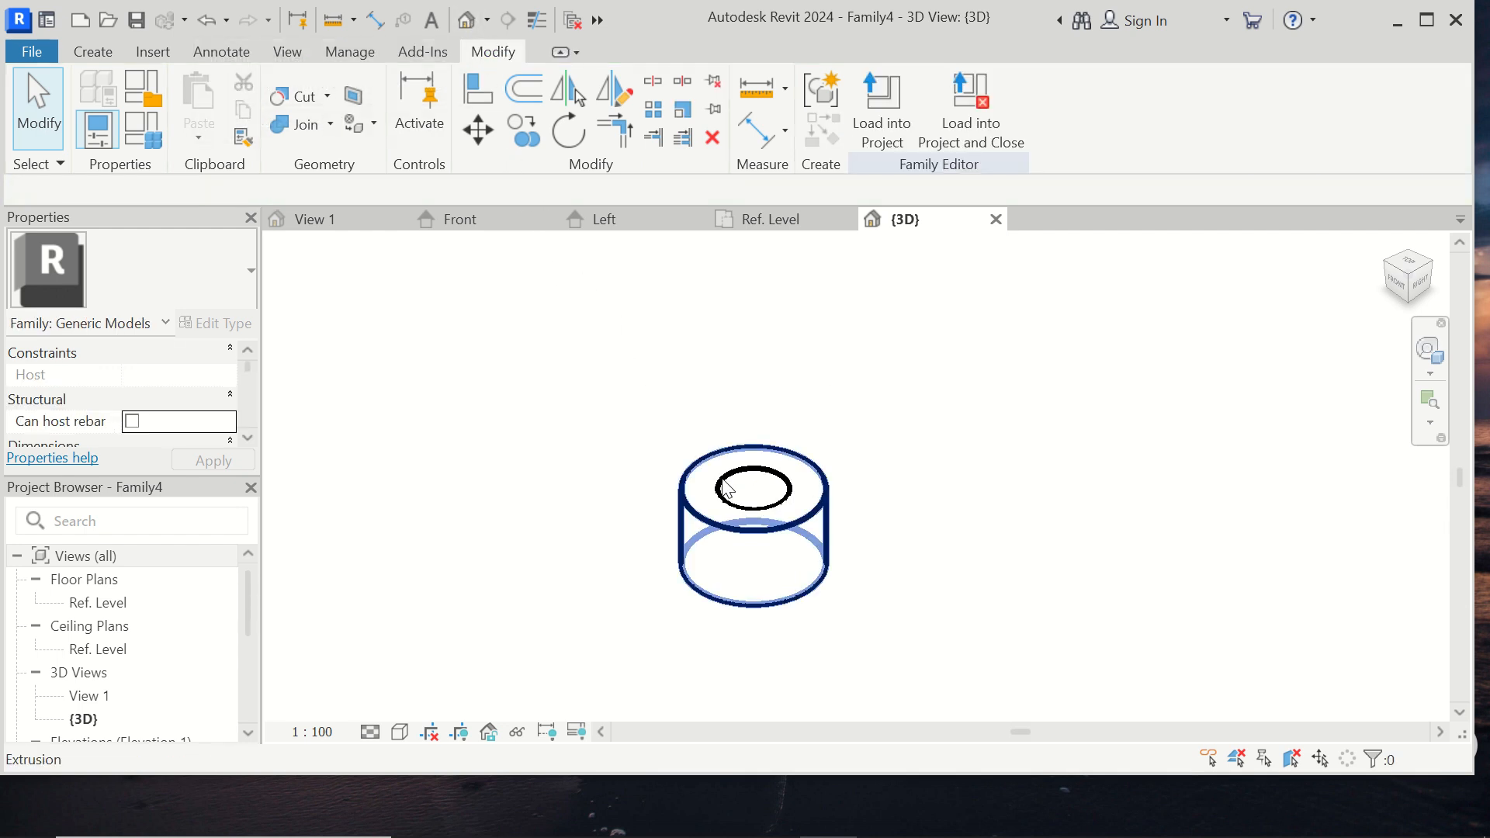
scroll(772, 482, "up", 2)
scroll(782, 447, "down", 3)
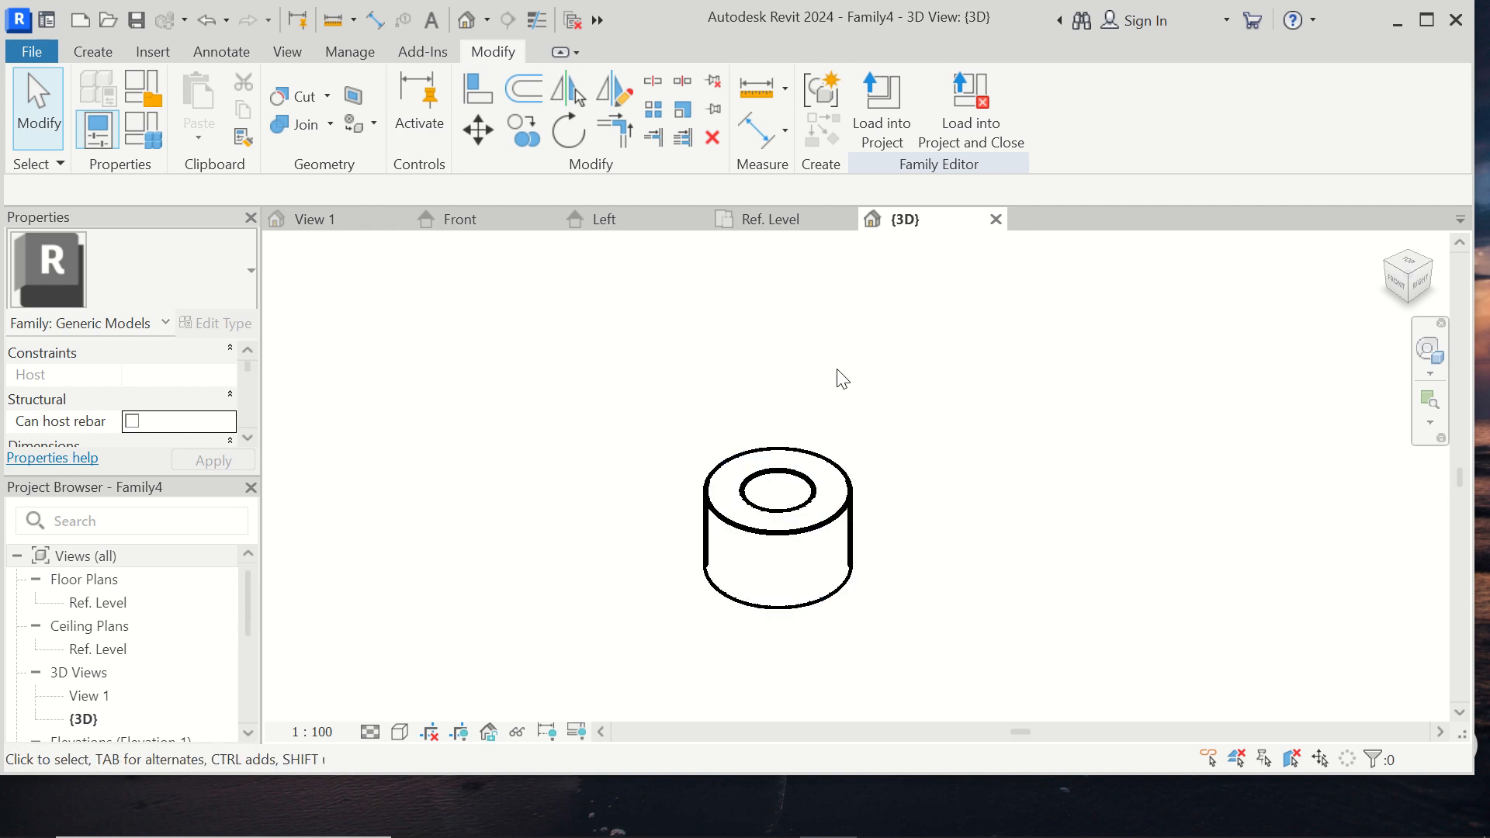
Close the 3D view and, in the Ref. Level plan, move the cylinder with its void away from the reference planes, to their left side.
left_click(996, 220)
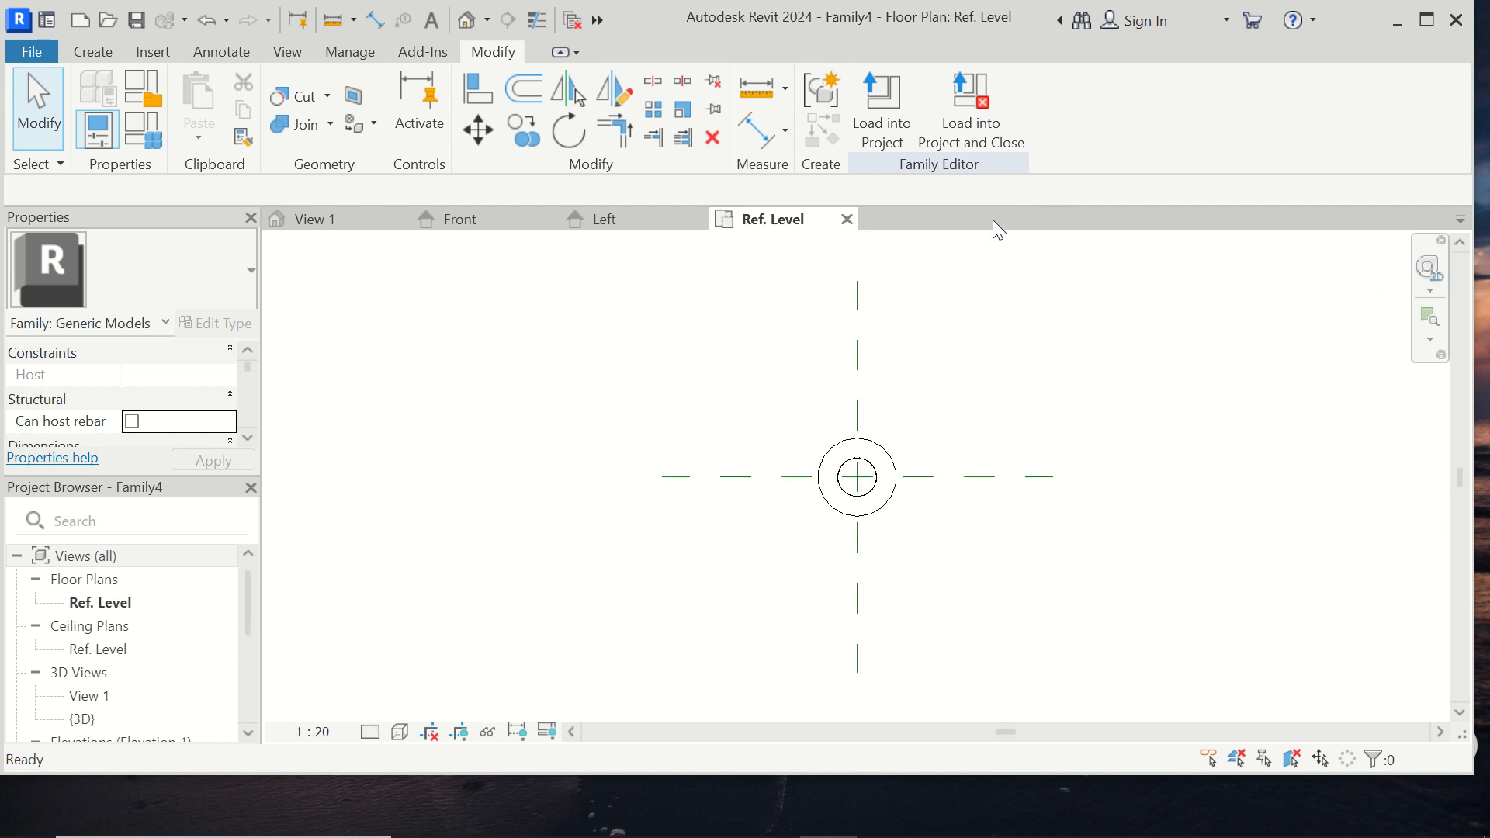
scroll(881, 455, "up", 2)
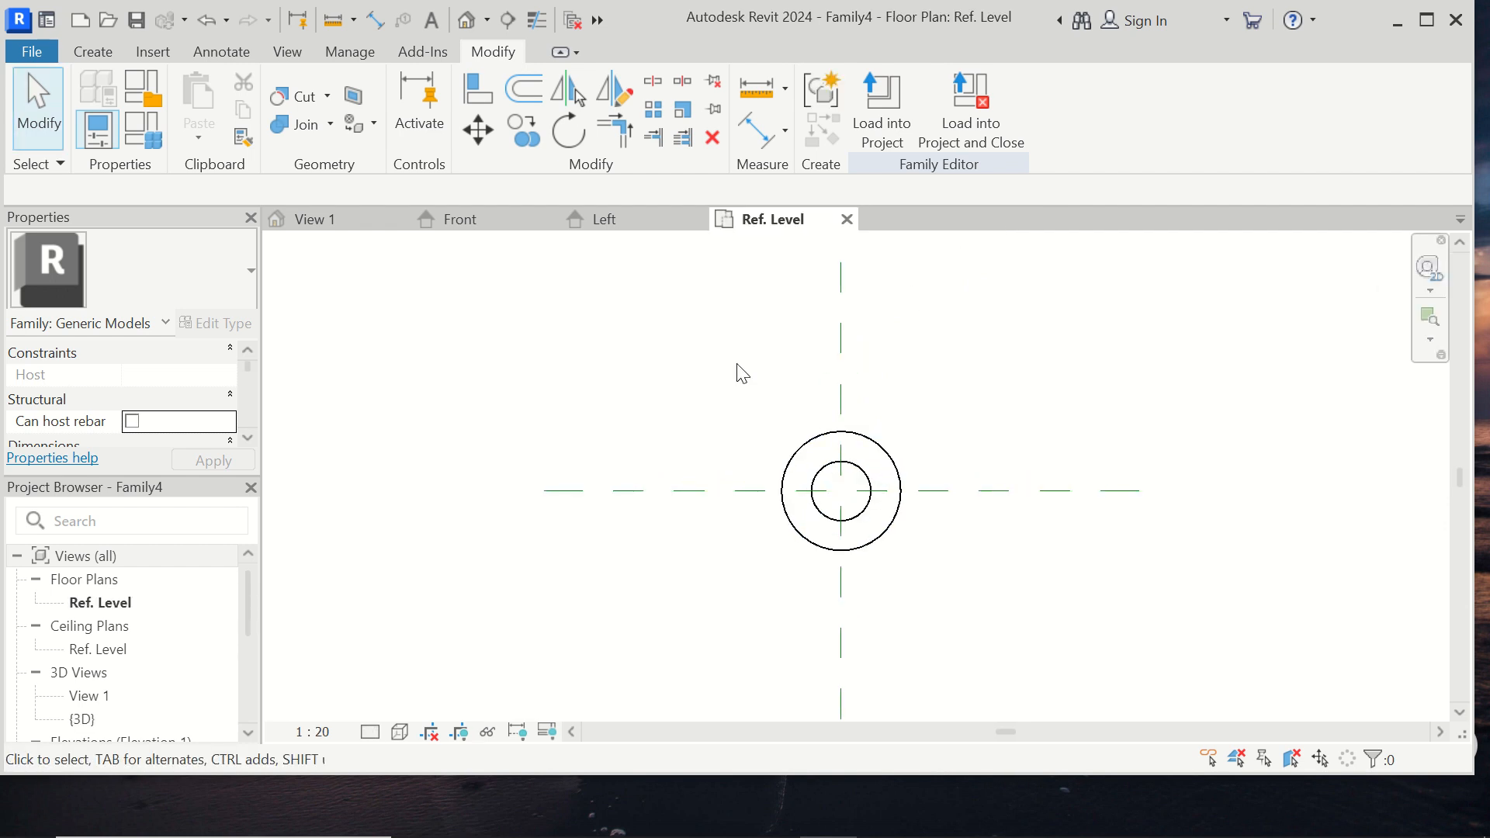
left_click_drag(717, 337, 958, 588)
scroll(988, 509, "down", 2)
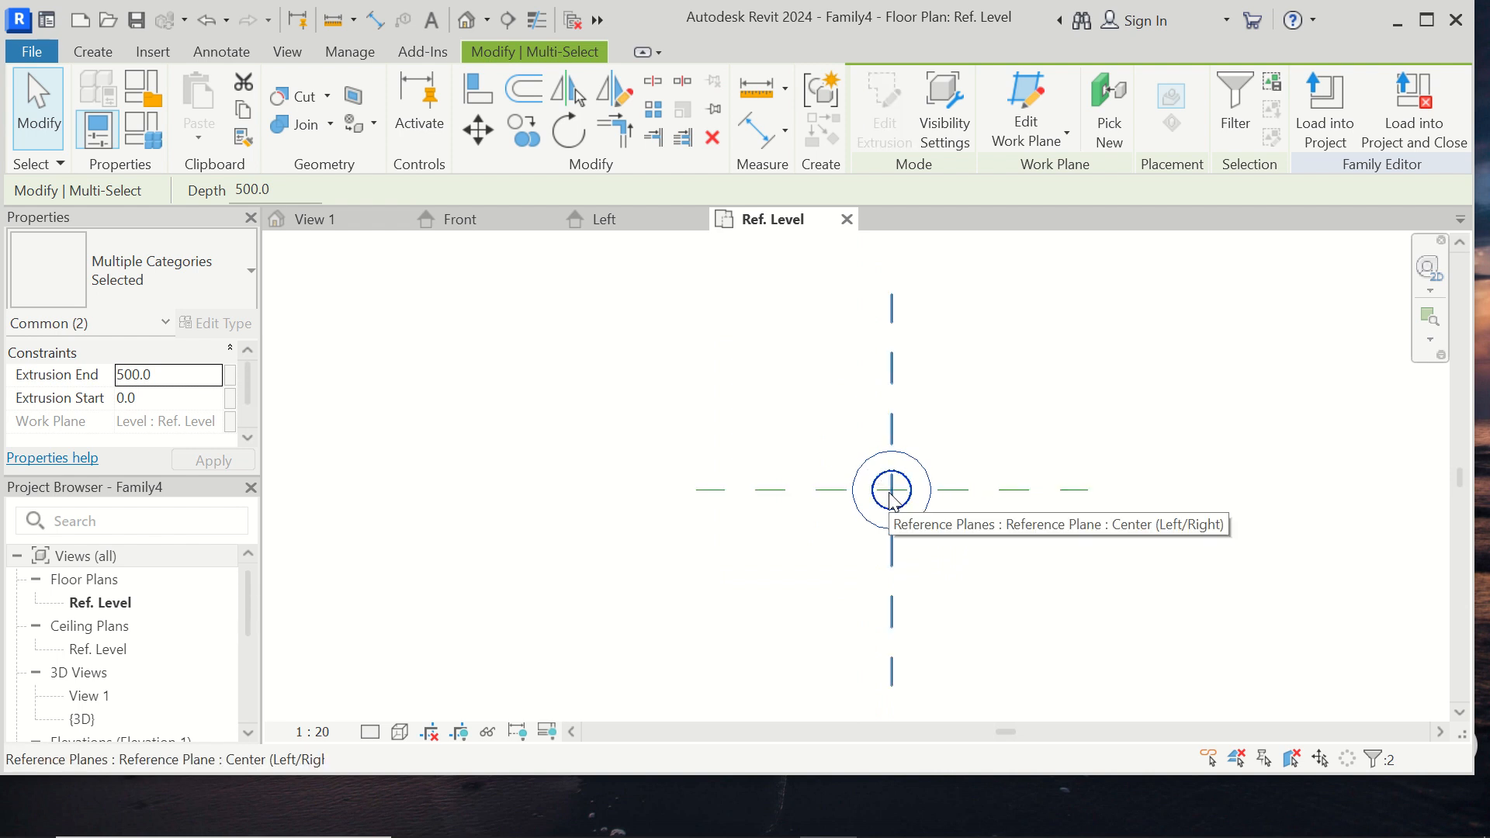
left_click_drag(890, 482, 576, 476)
left_click(651, 443)
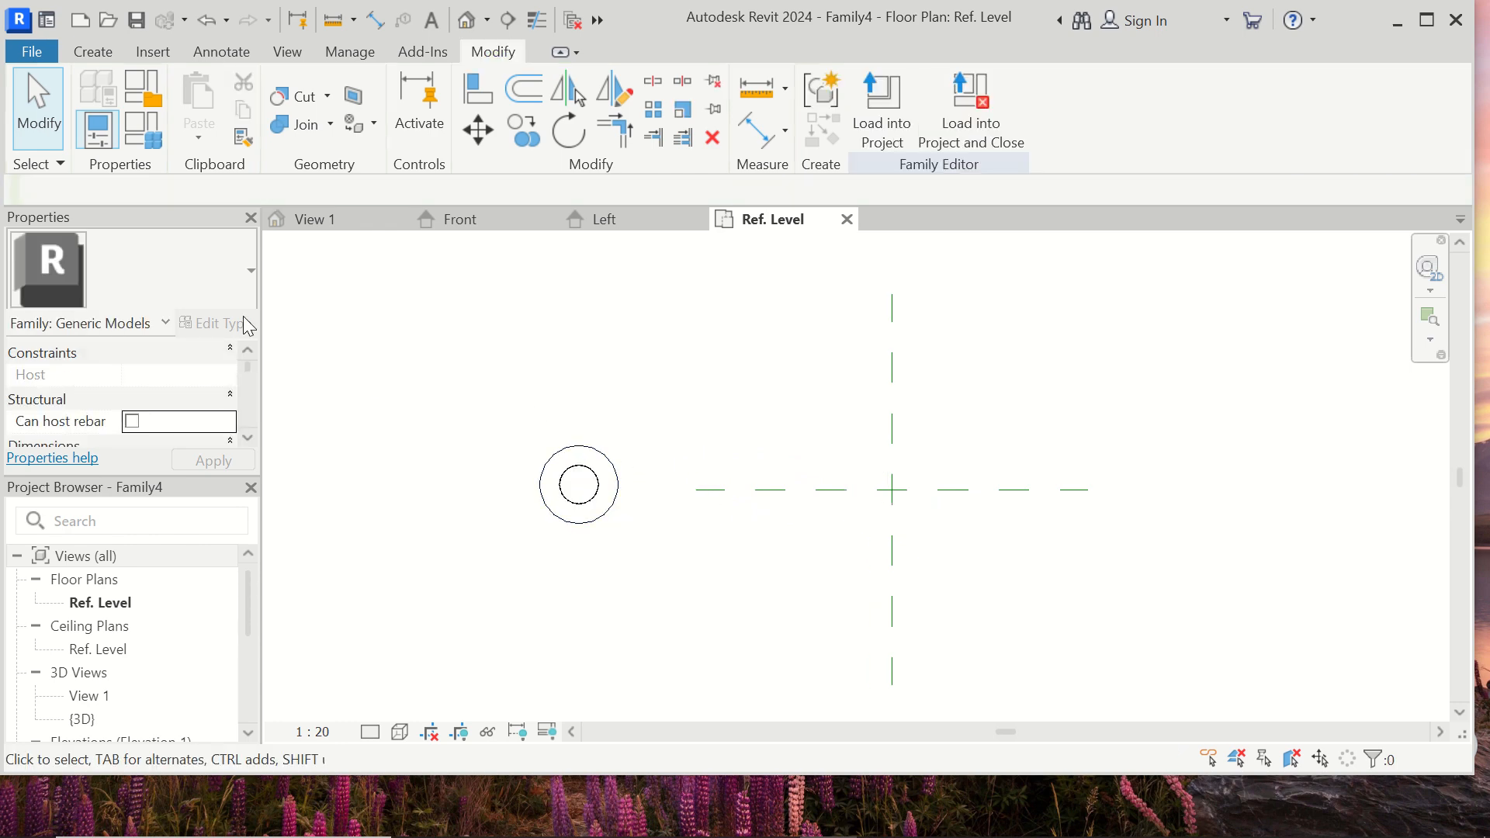
Start a solid Blend and sketch its base boundary as a circle of radius 800 centred on the reference plane intersection.
left_click(87, 51)
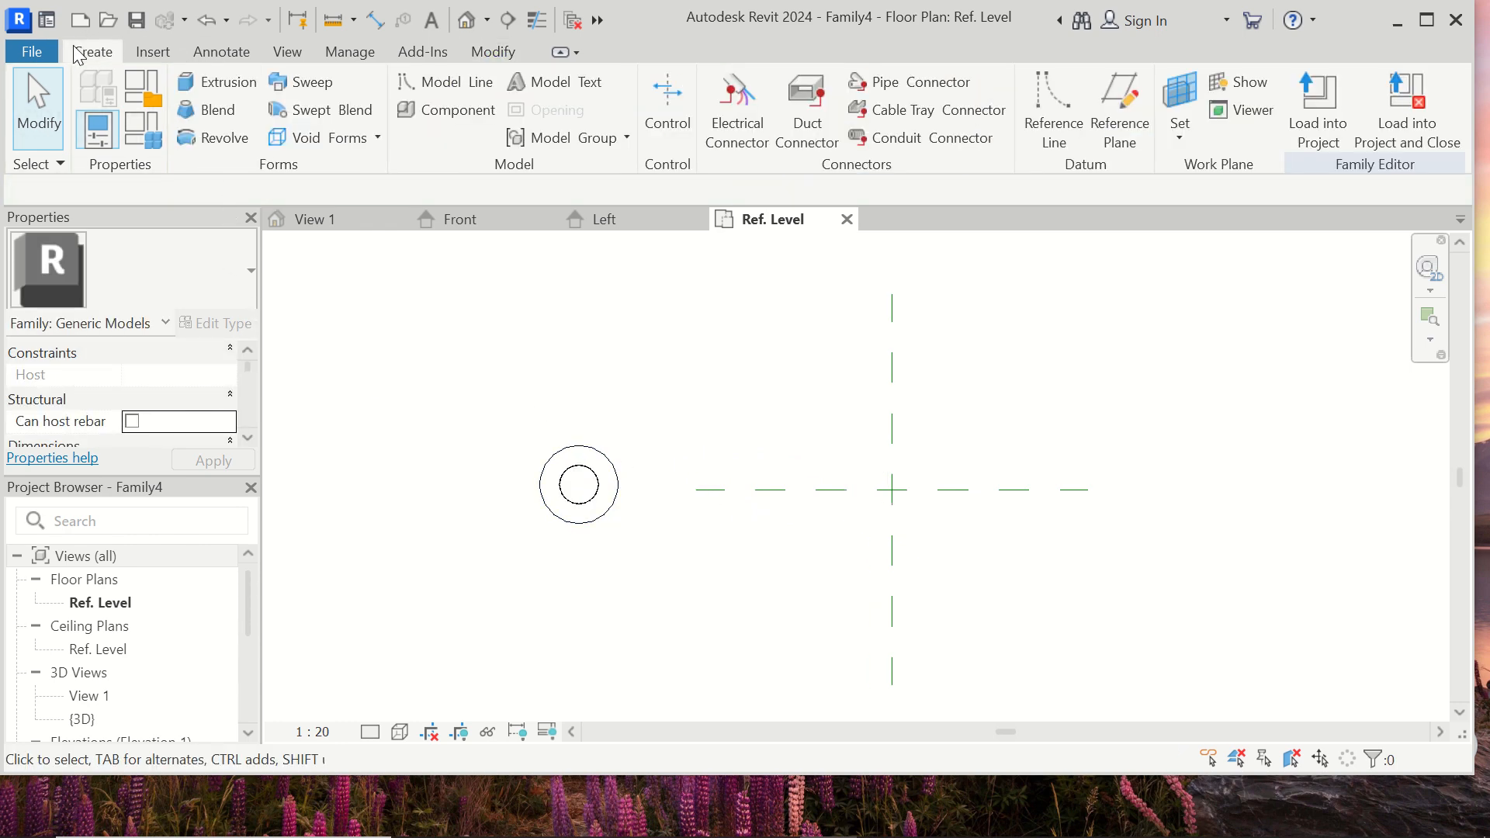
left_click(371, 137)
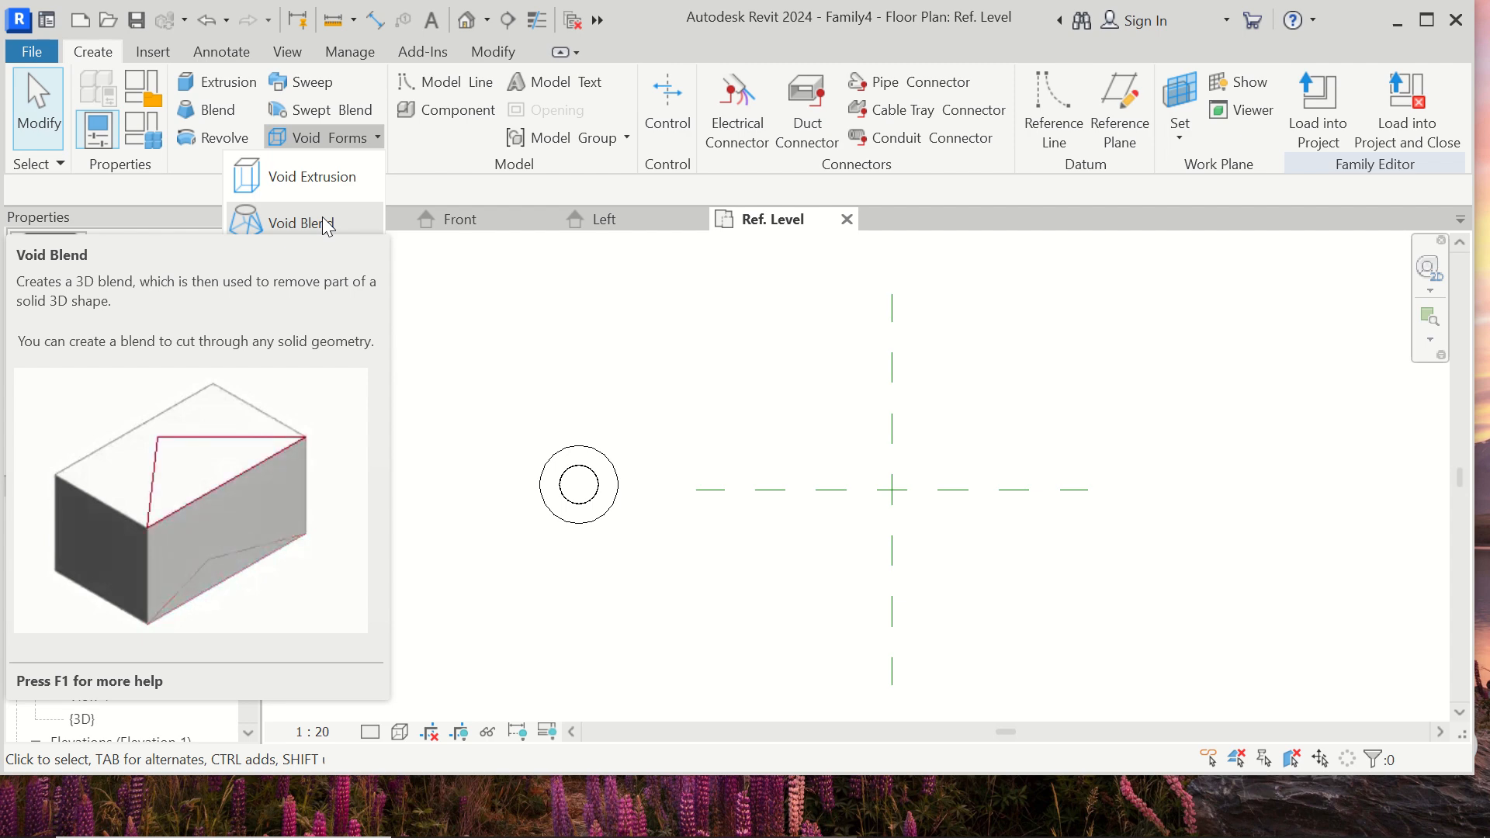
left_click(200, 105)
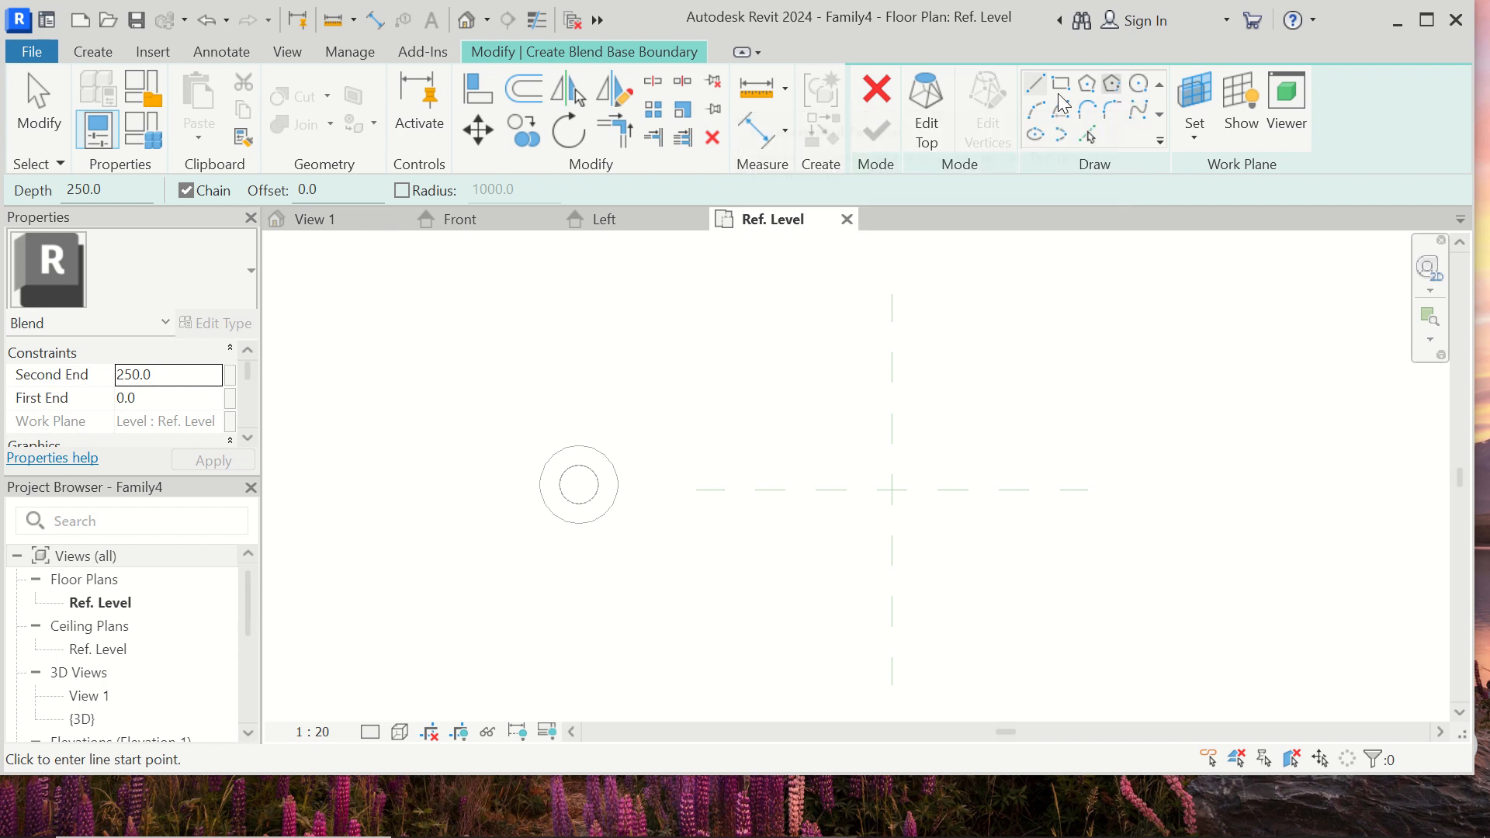
left_click(1138, 83)
left_click(892, 489)
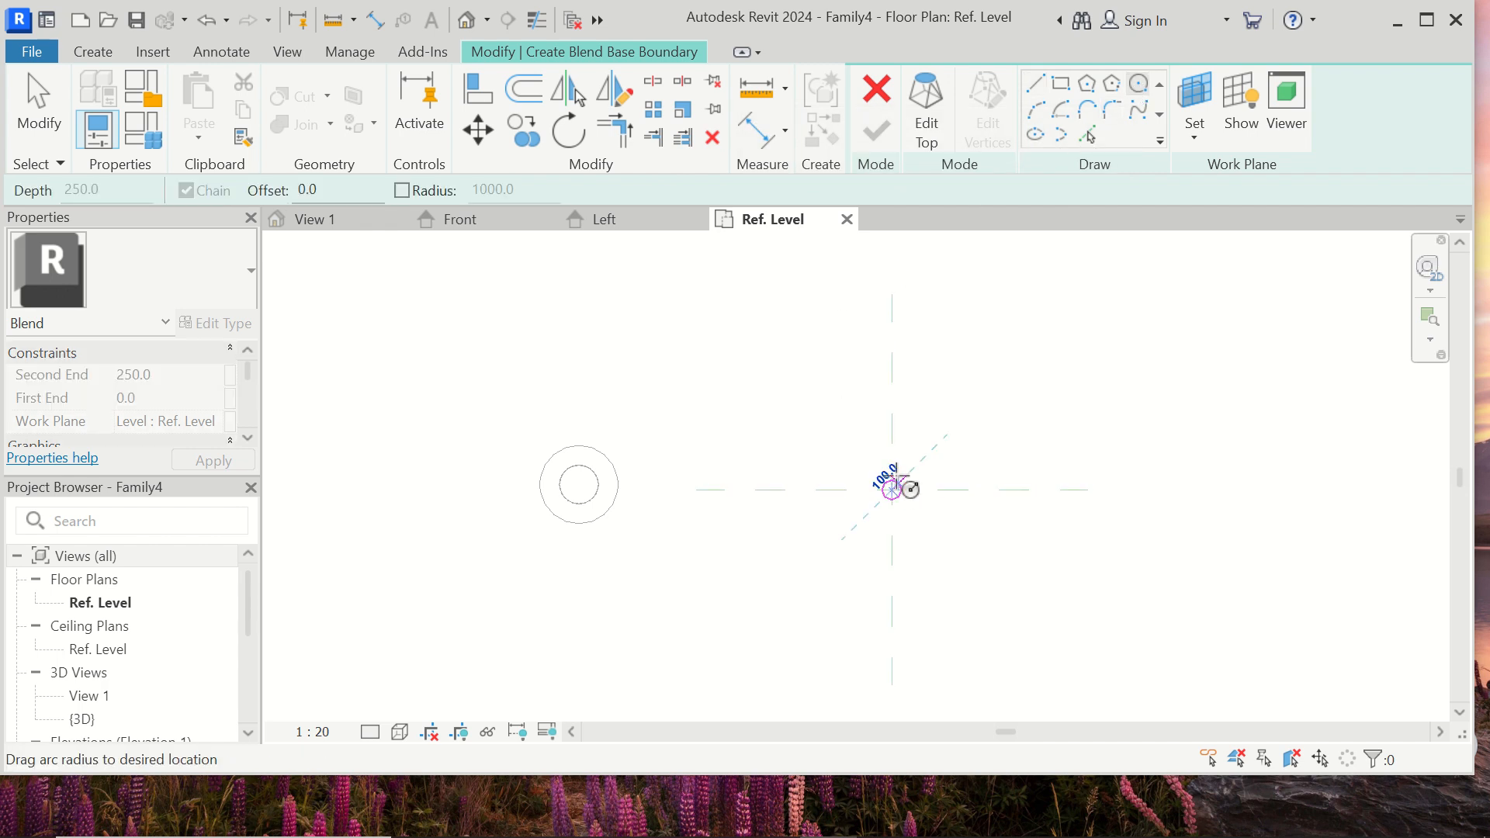
left_click(919, 417)
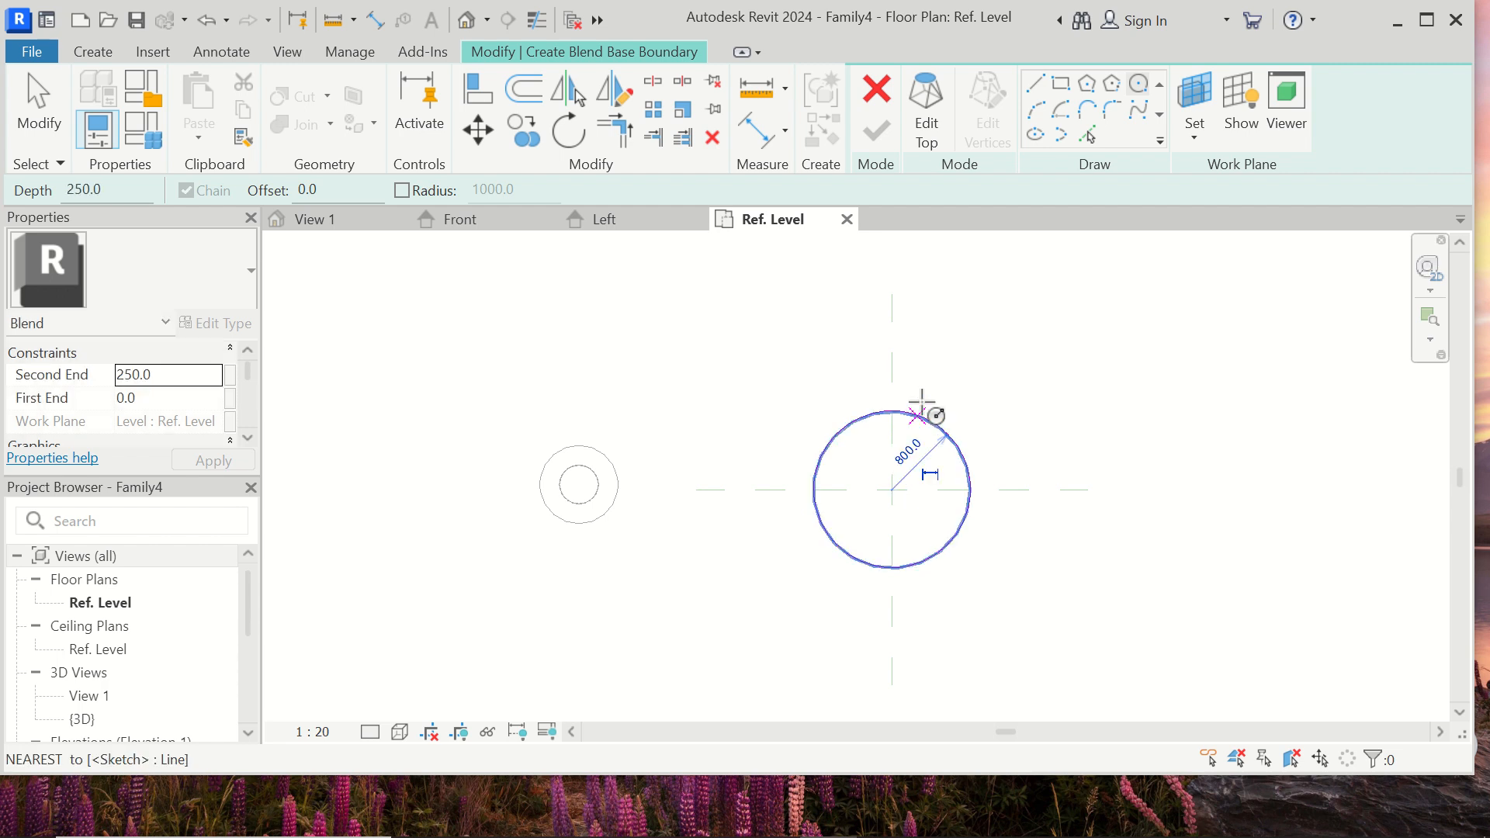
Switch to the blend's top boundary and sketch a square of about 1000 by 1000 with one corner at the reference plane intersection.
left_click(933, 116)
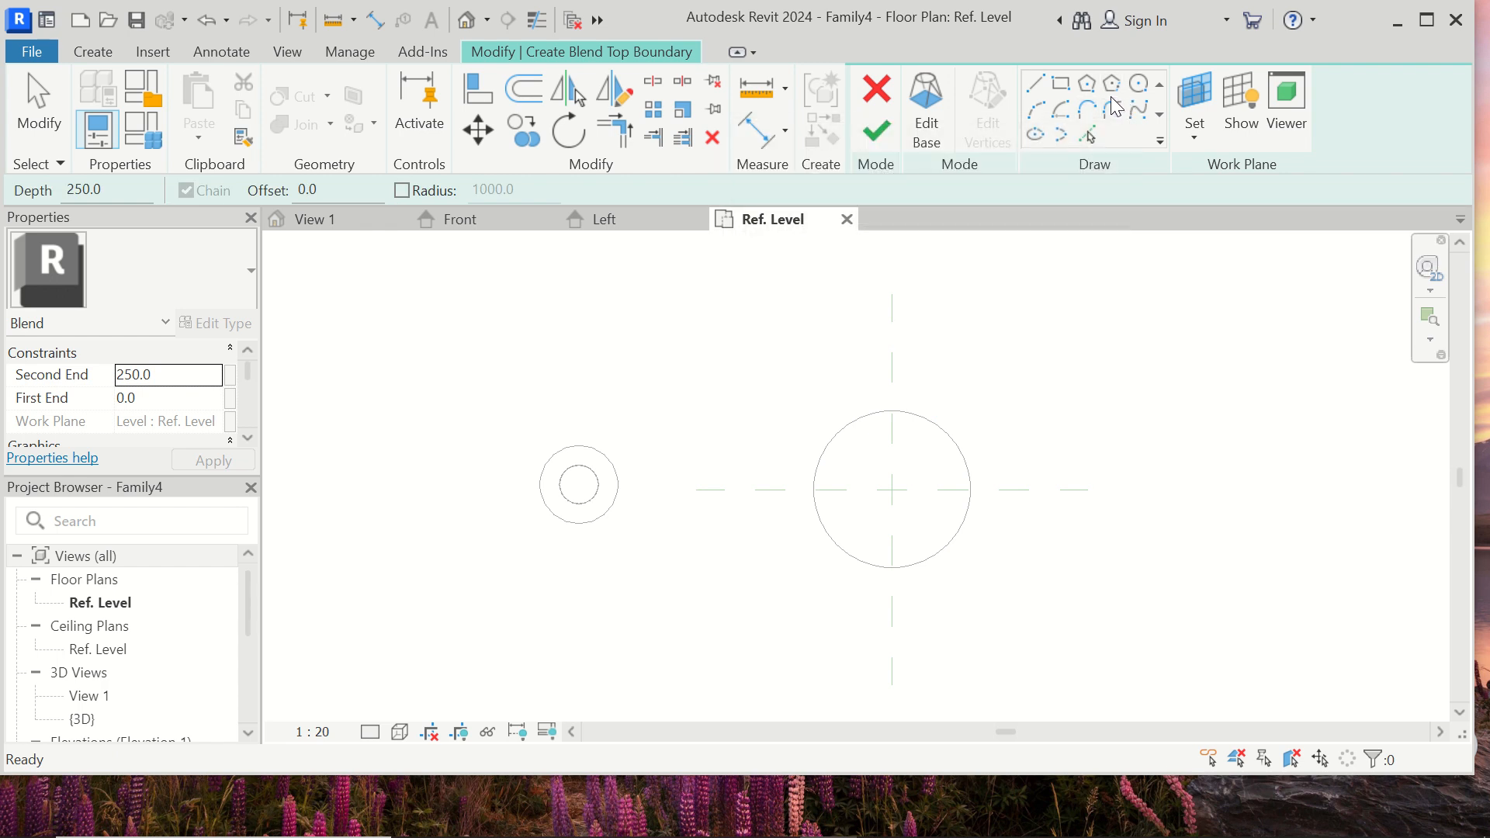
left_click(1062, 91)
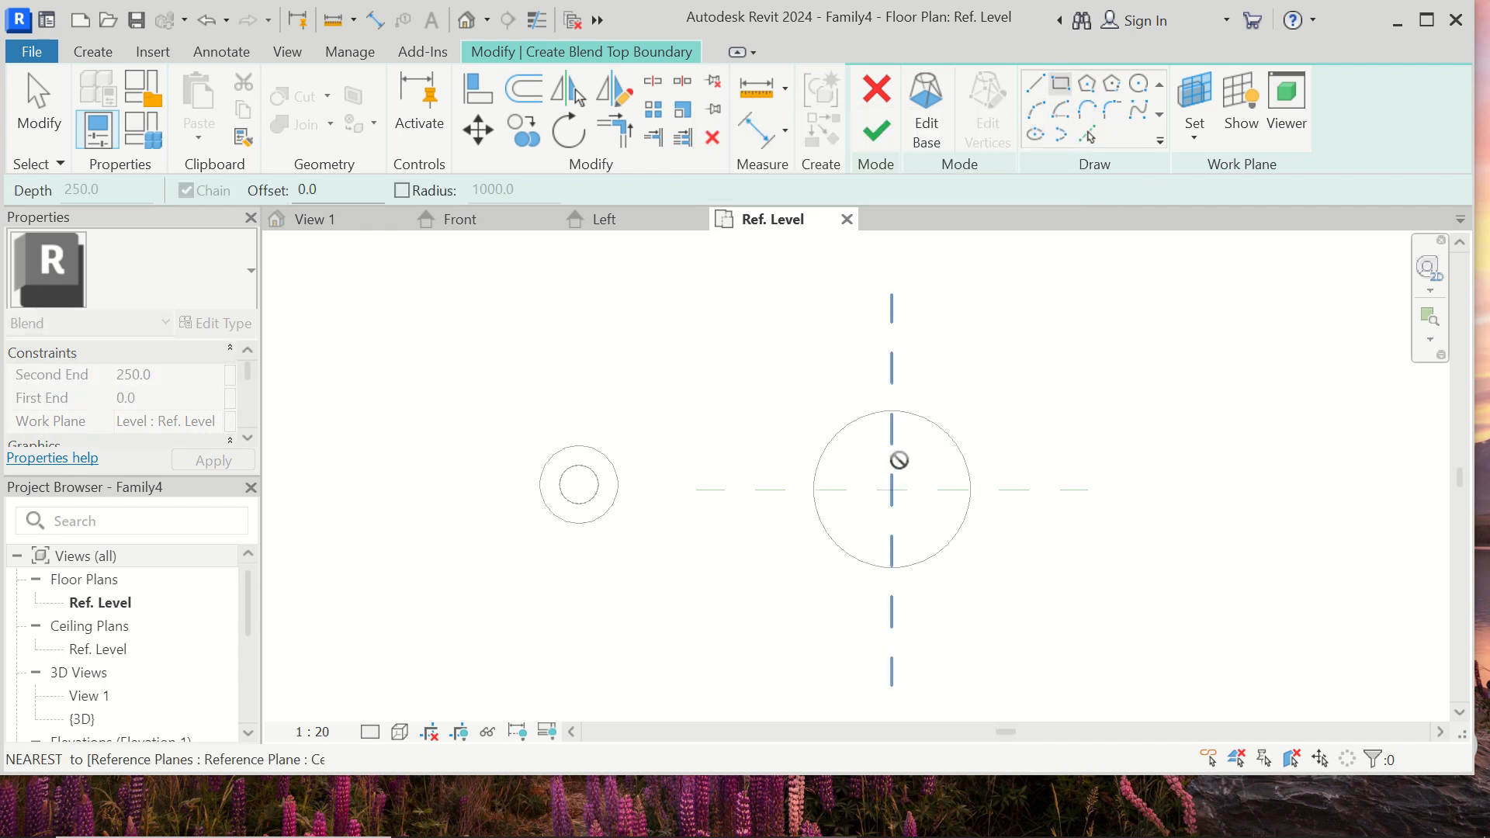
left_click(892, 489)
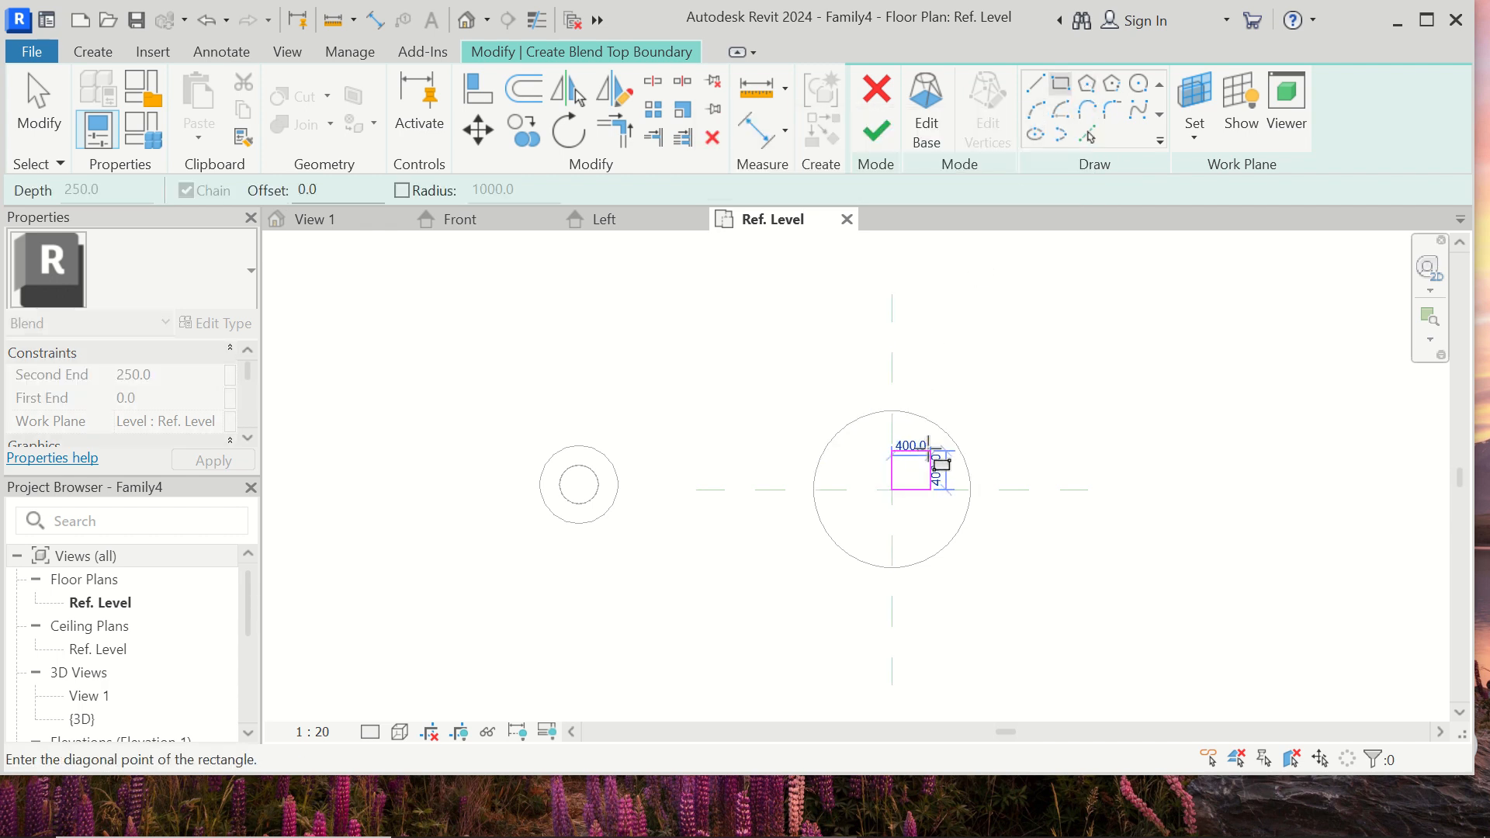
left_click(990, 393)
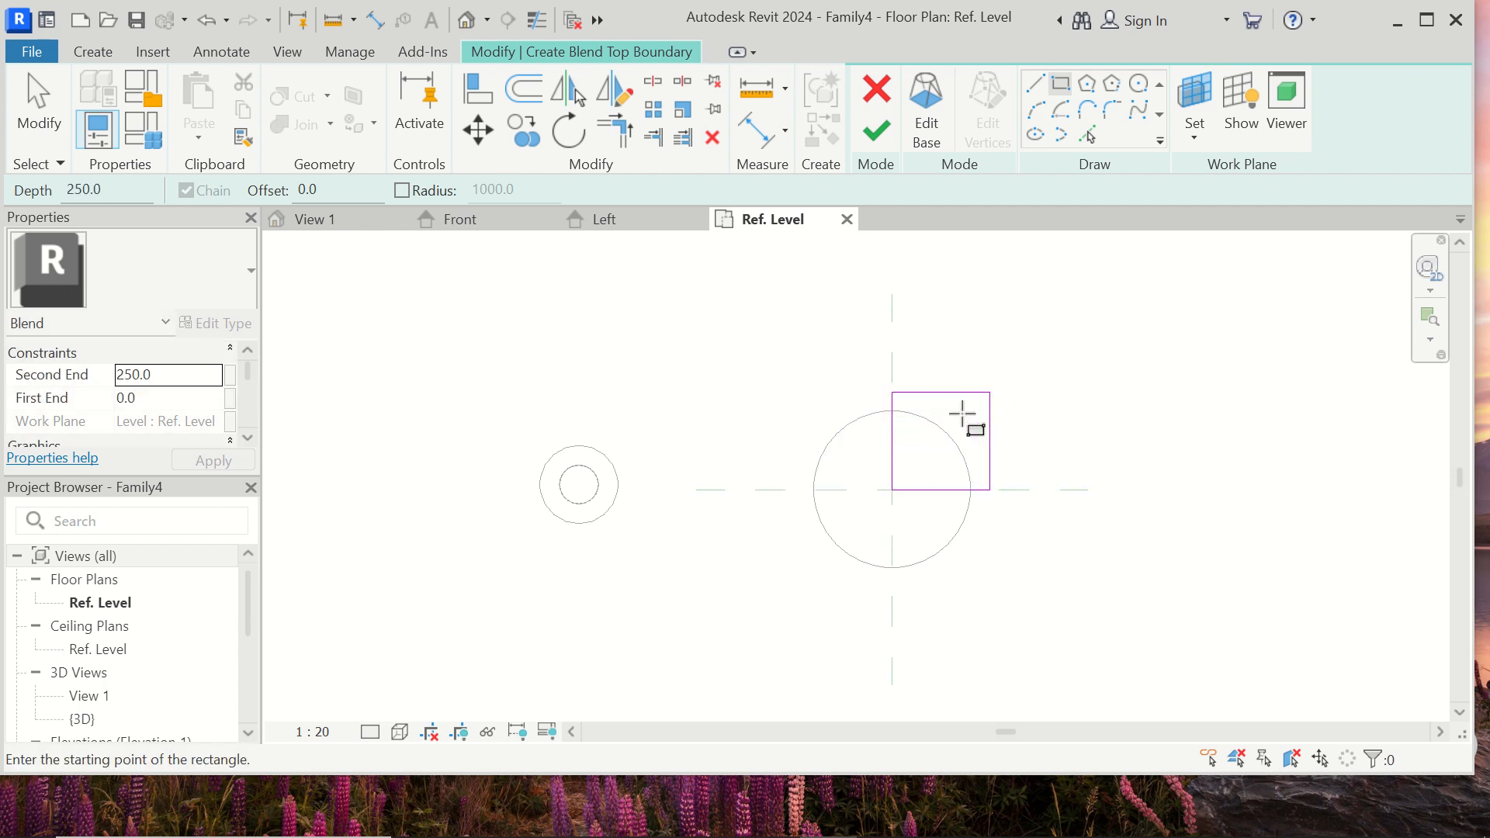
Move the whole top square so it is roughly centred on the reference plane intersection inside the base circle.
key("Escape")
key("Escape")
left_click_drag(867, 372, 1036, 526)
left_click_drag(971, 441, 934, 468)
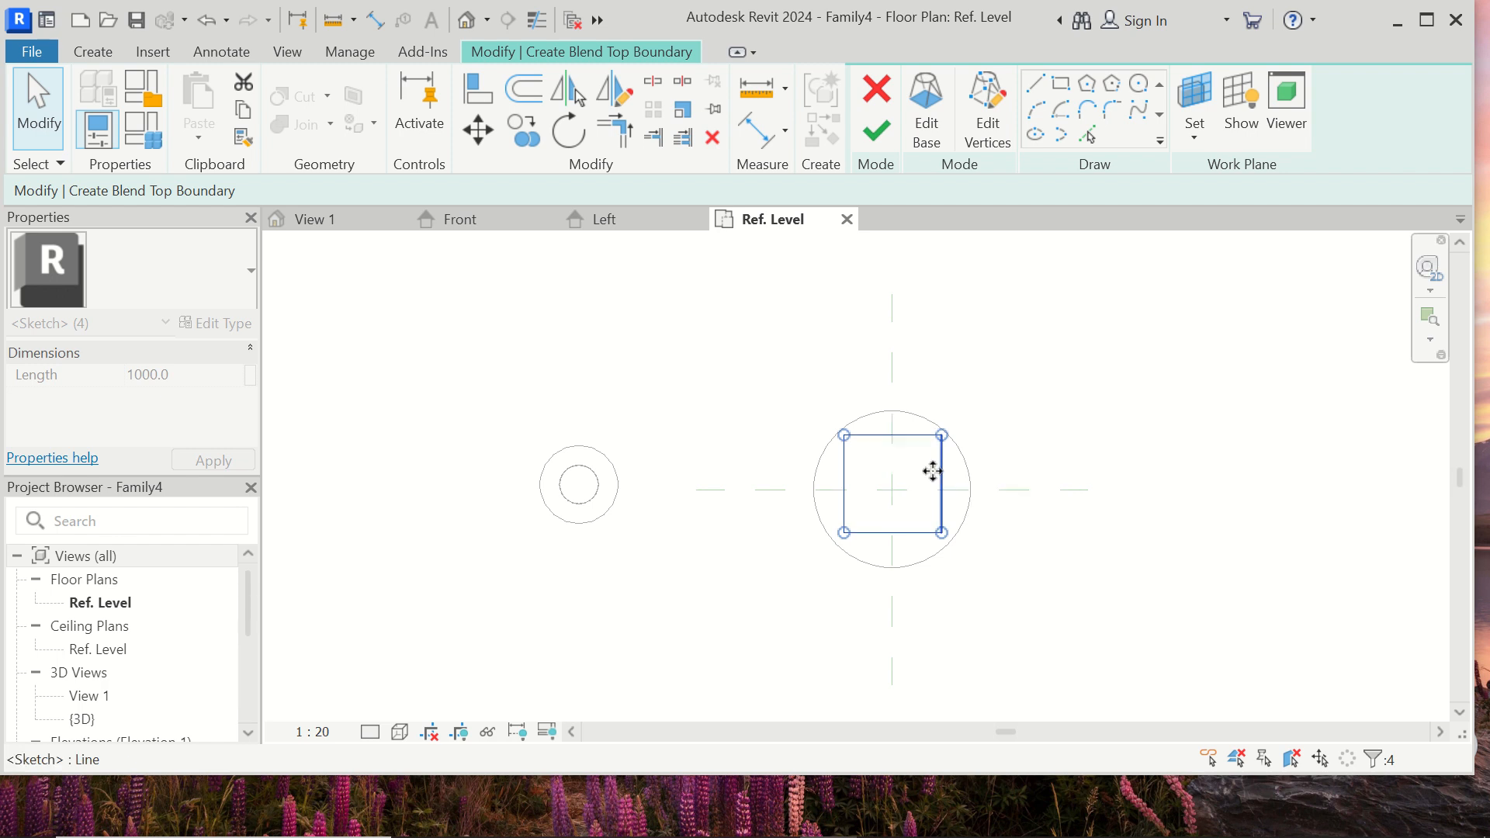
left_click(991, 430)
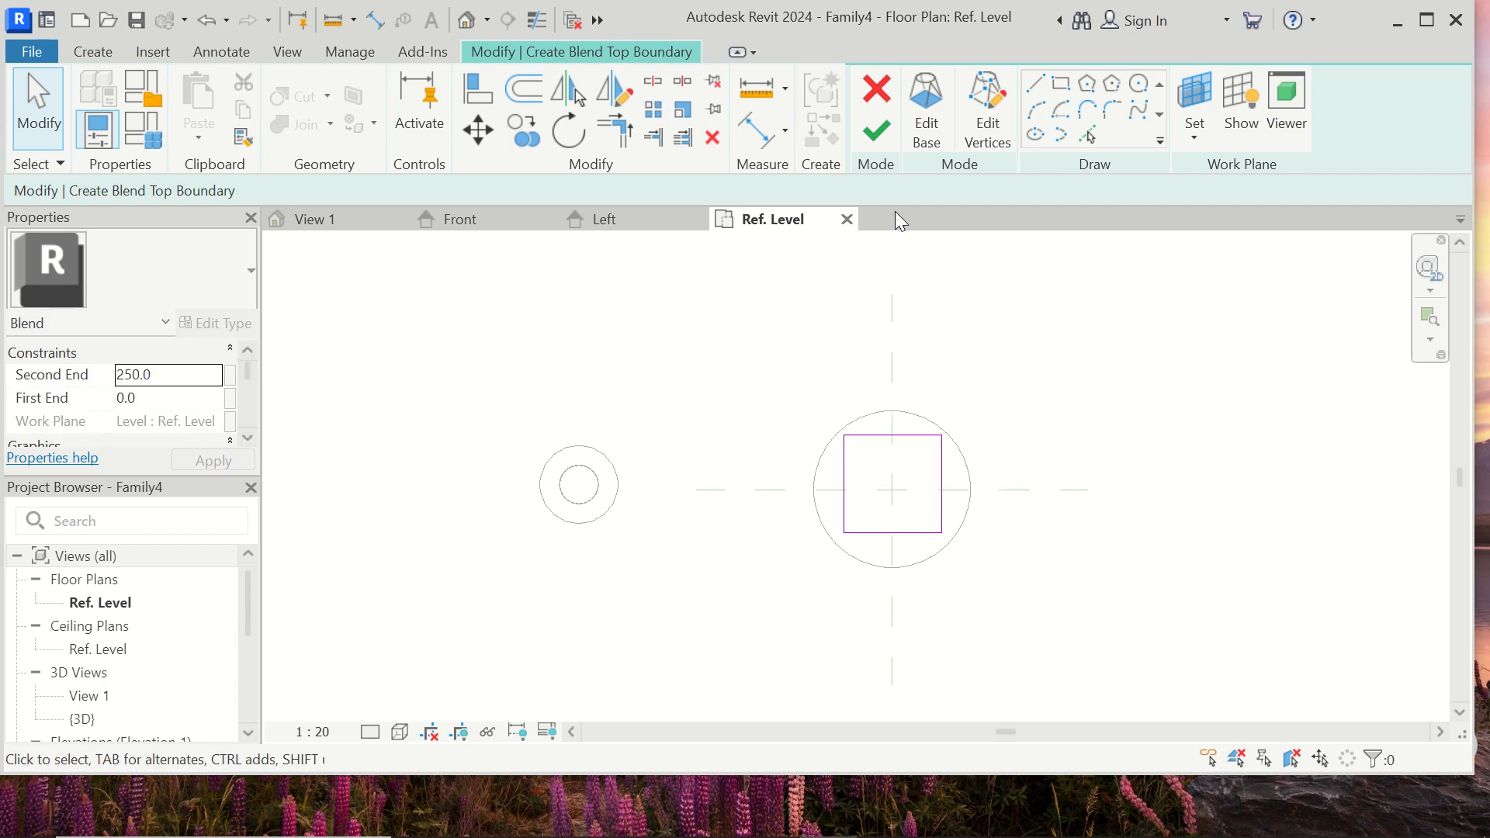
Set the blend's Second End to 300 and finish the blend.
left_click(170, 380)
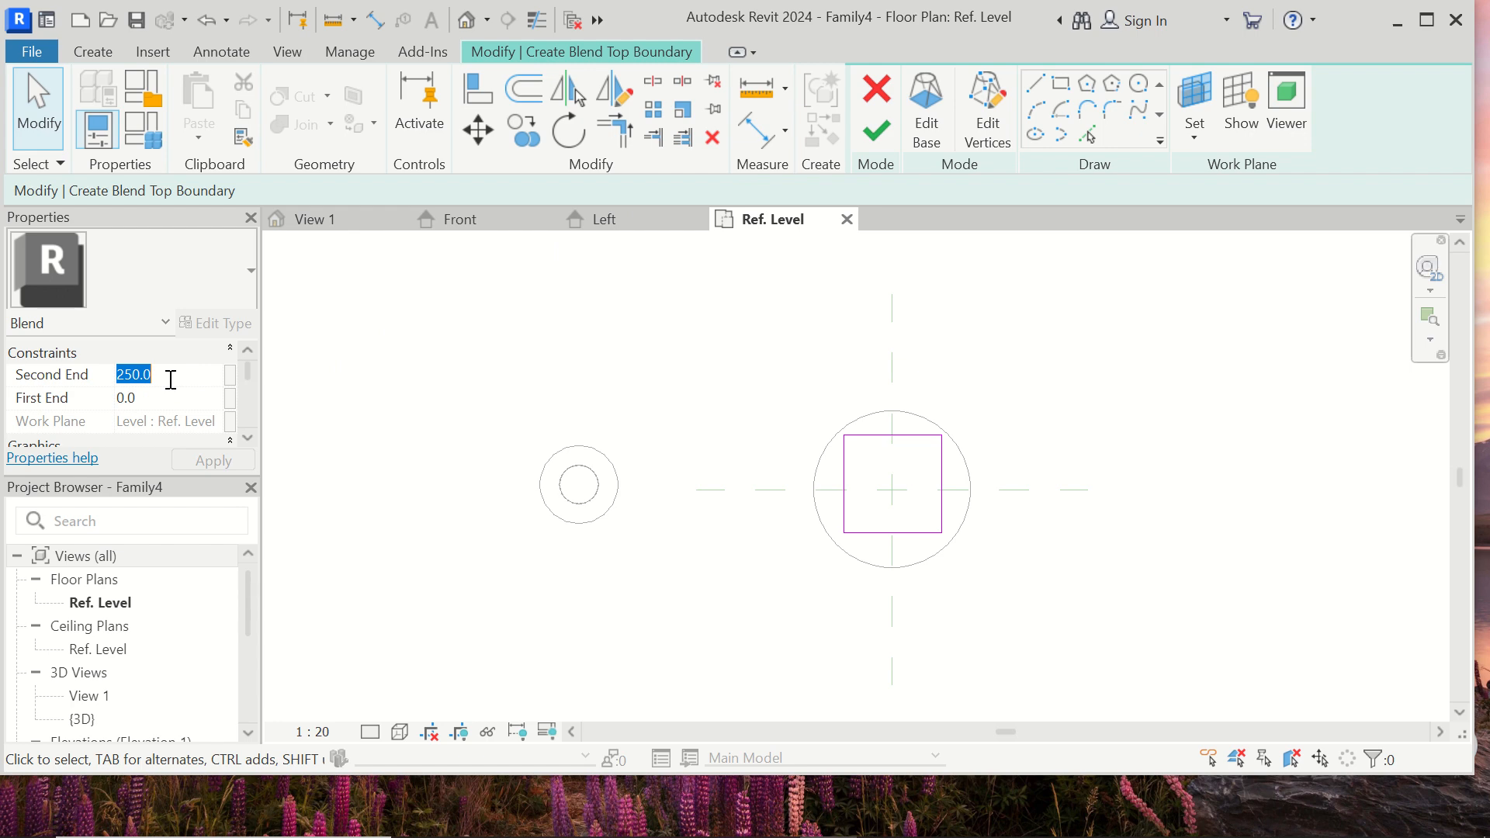
type("300")
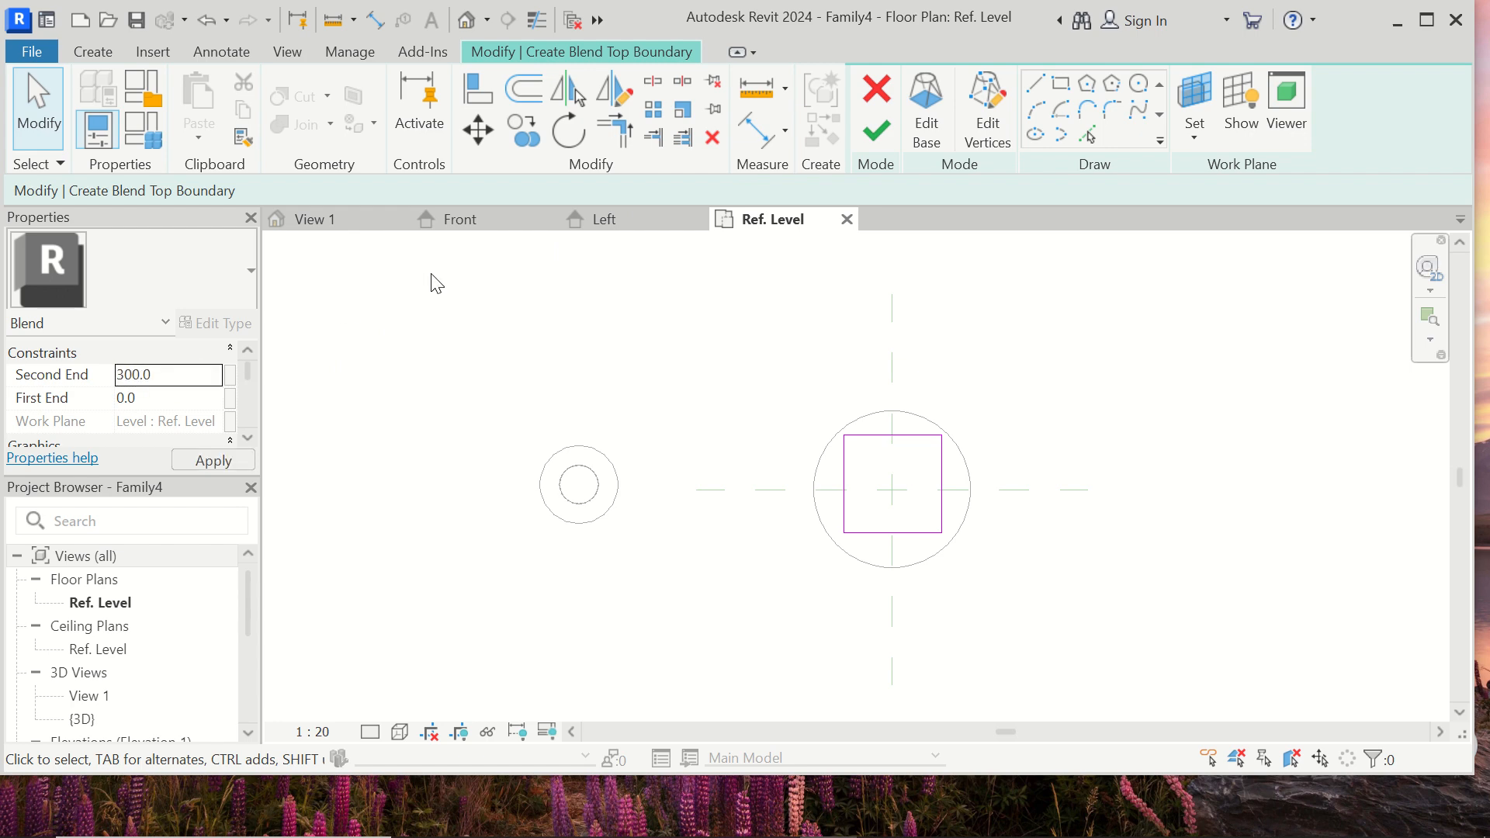
left_click(890, 121)
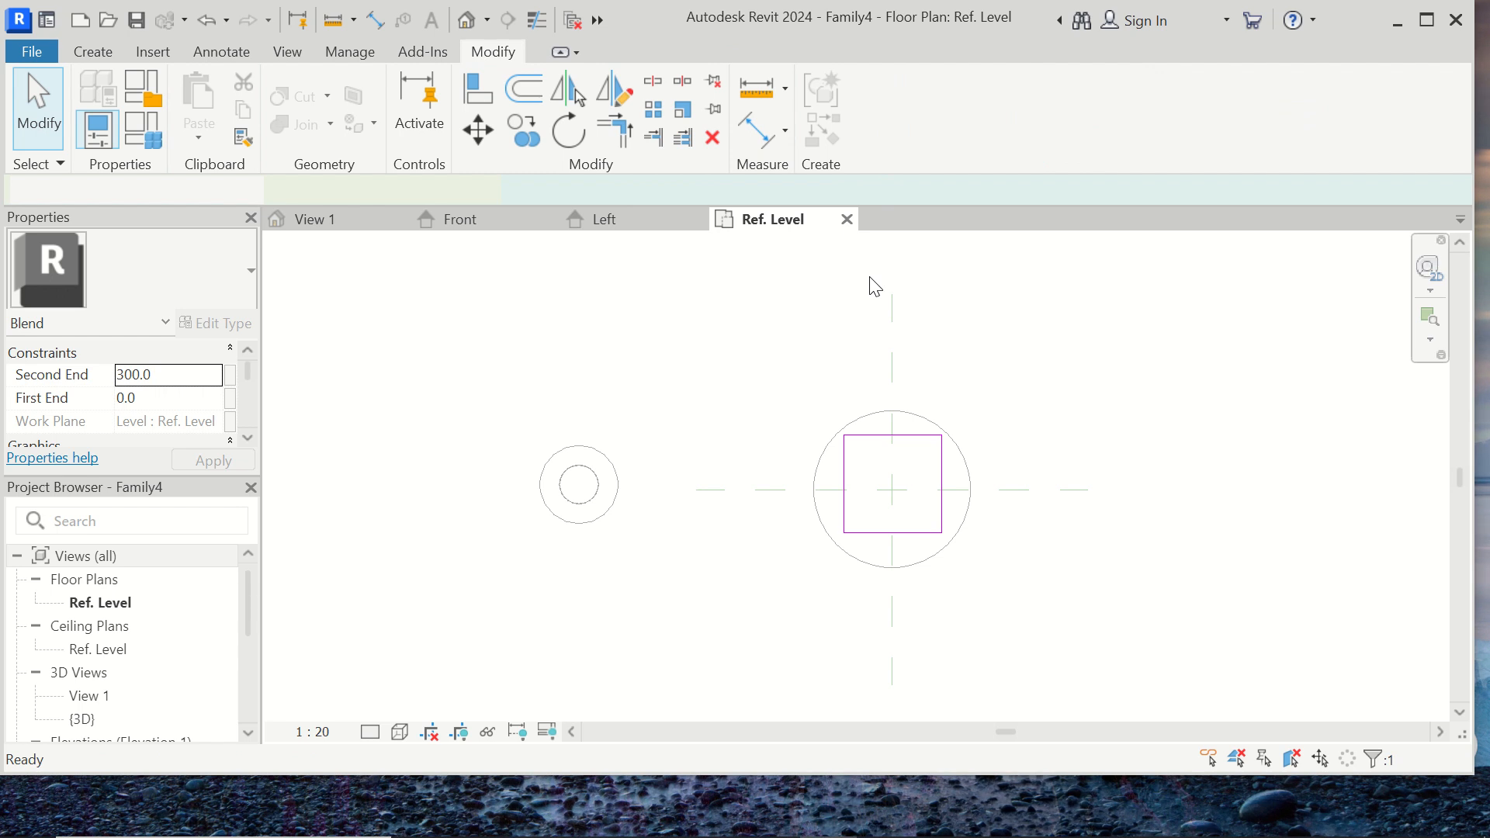
left_click(1013, 437)
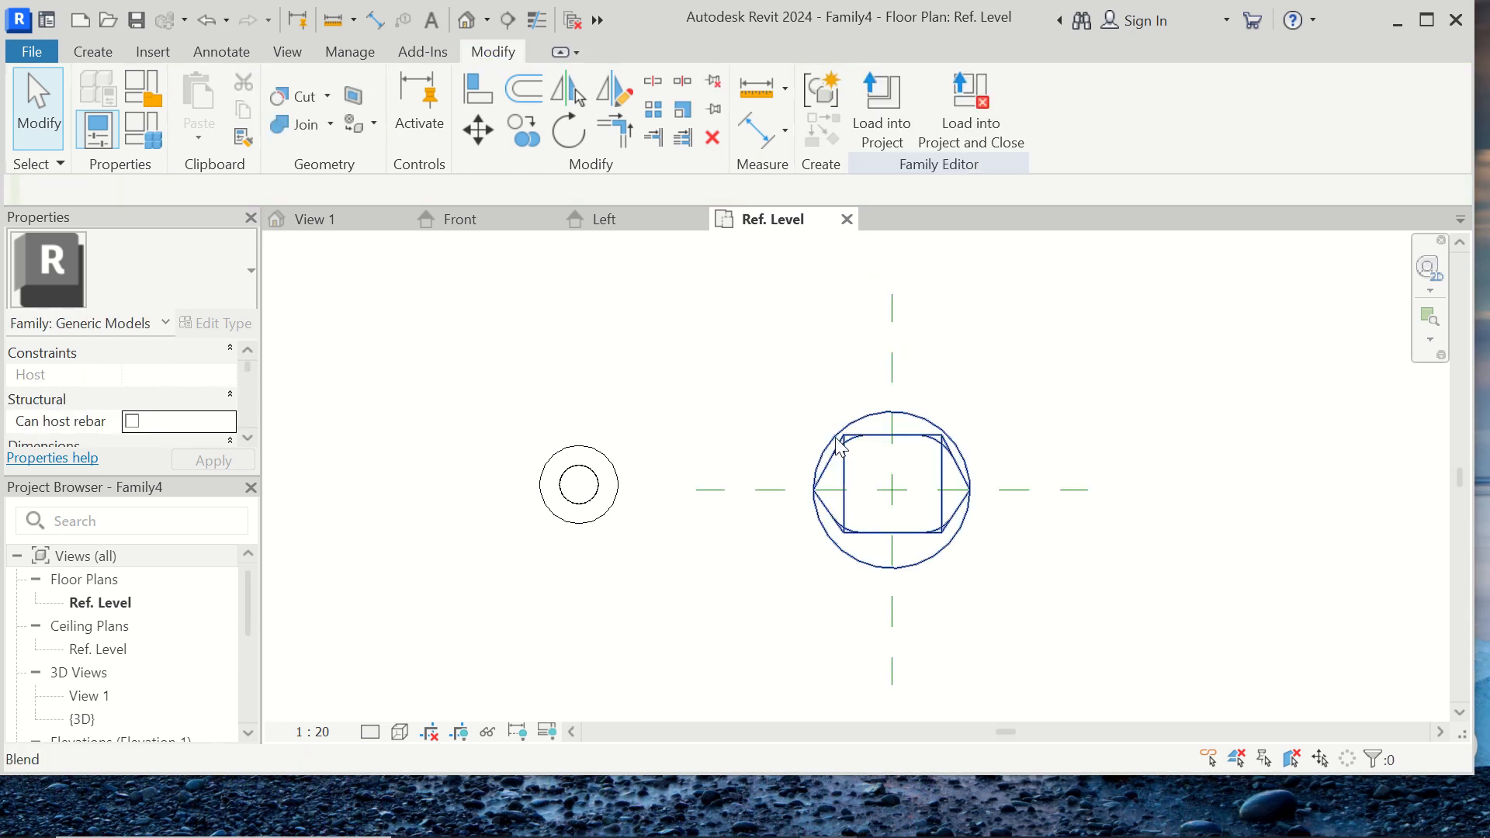
In the default 3D view, increase the blend's Second End value to make it taller, and deselect it.
left_click(465, 18)
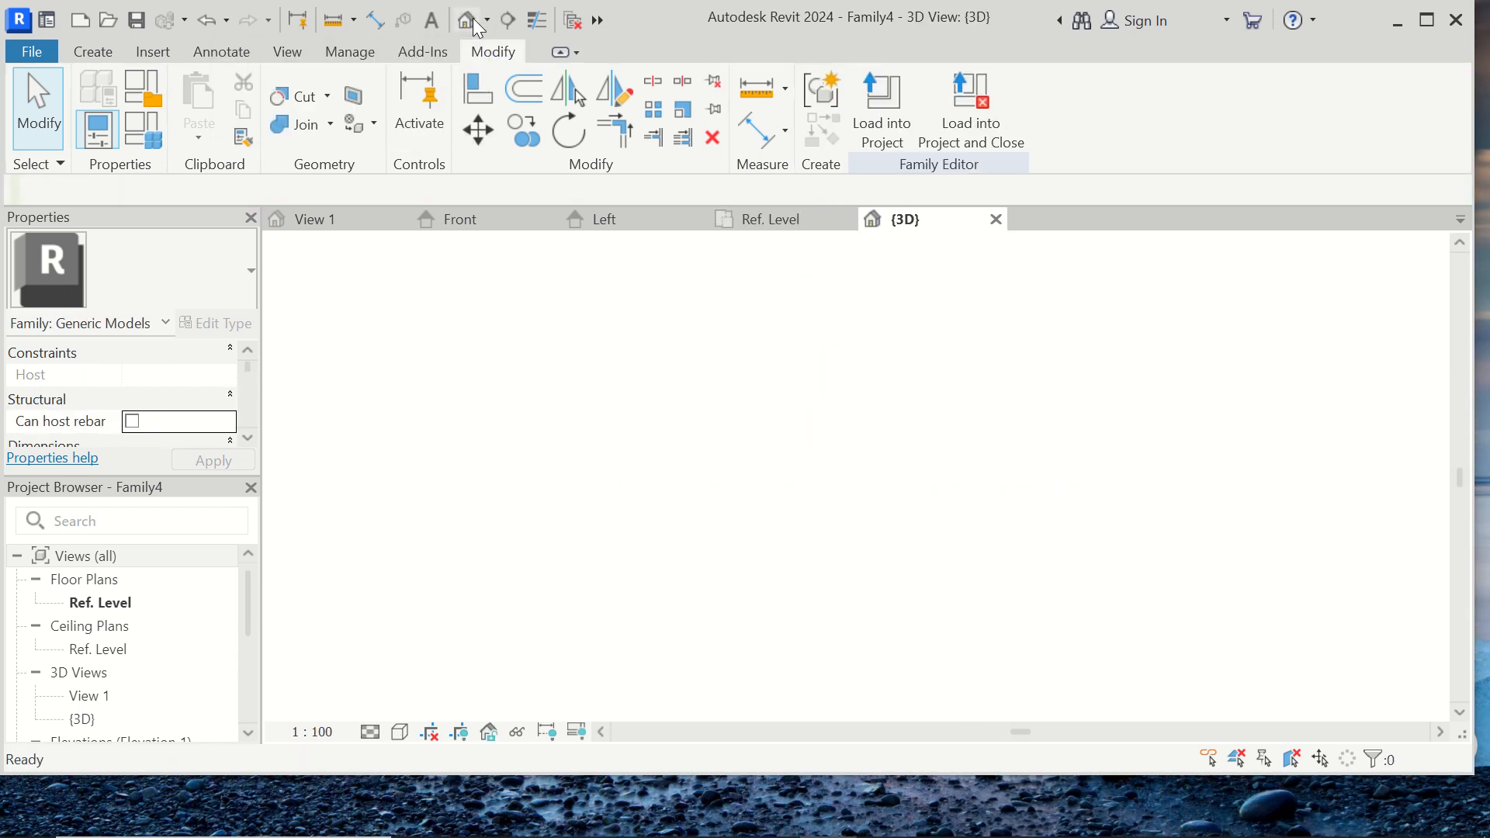
scroll(1106, 589, "down", 2)
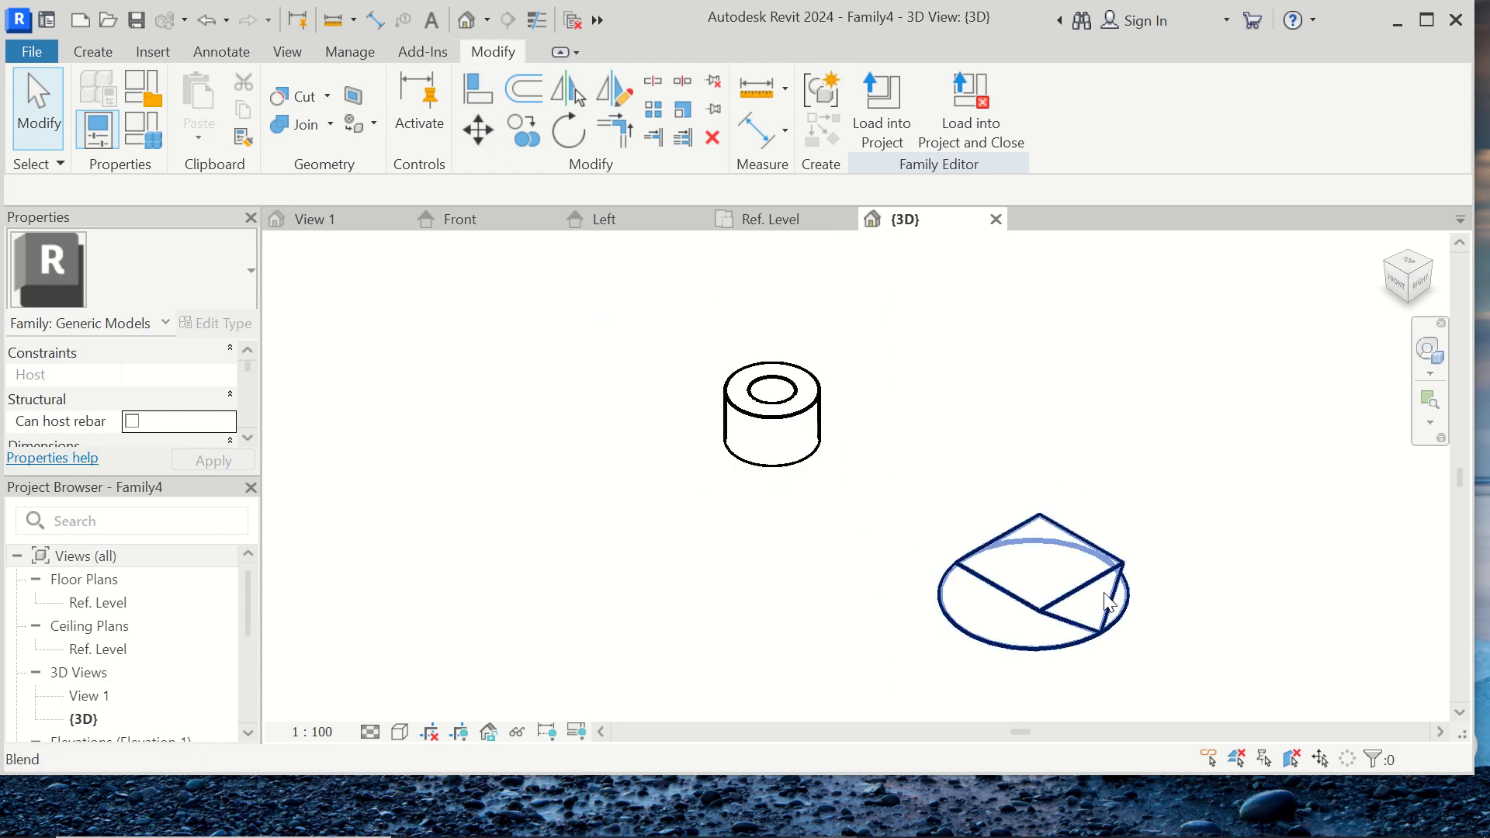
scroll(1155, 652, "up", 5)
scroll(1154, 644, "down", 3)
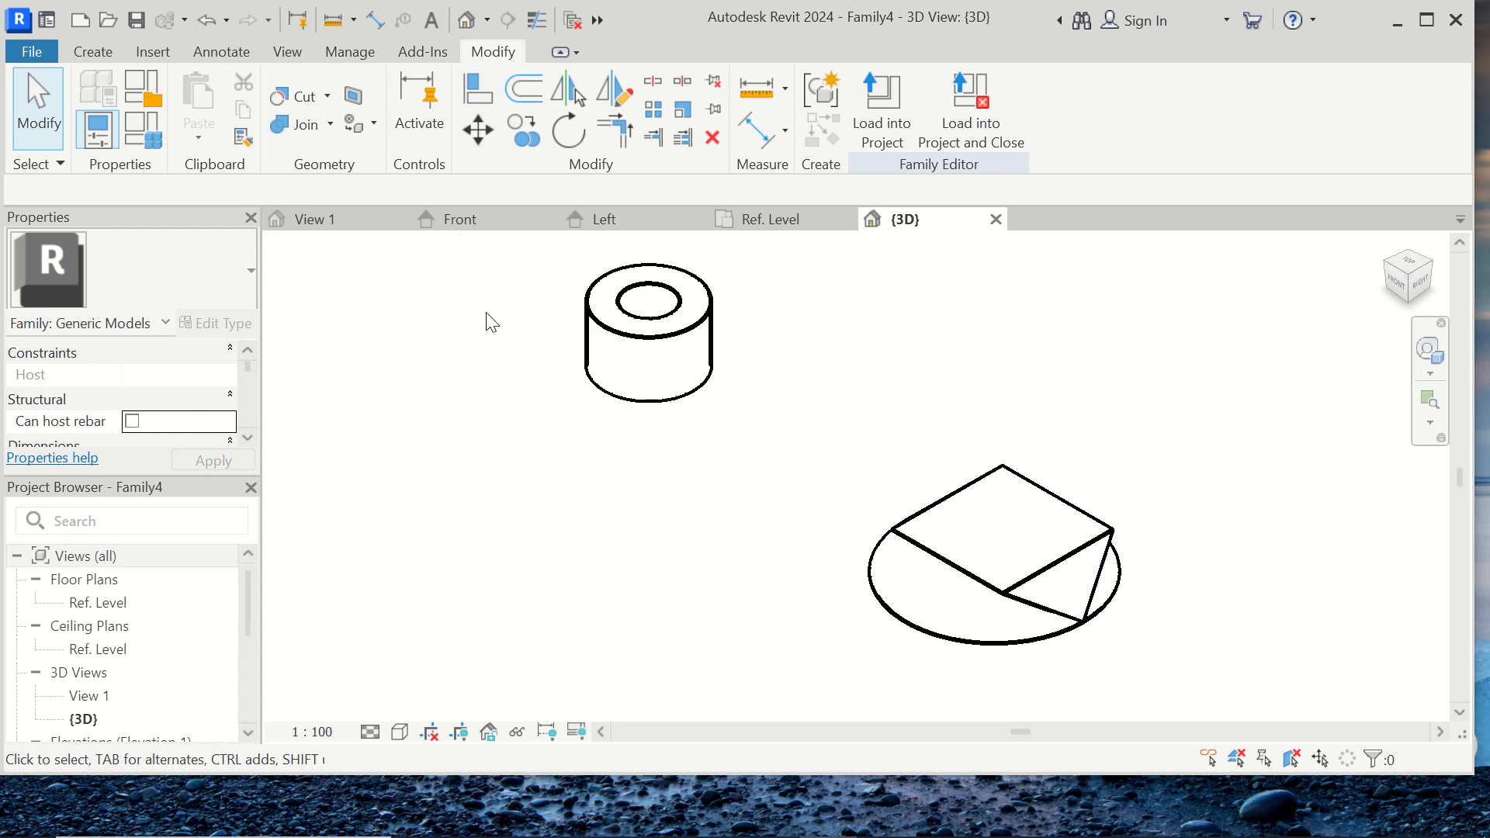
left_click(89, 50)
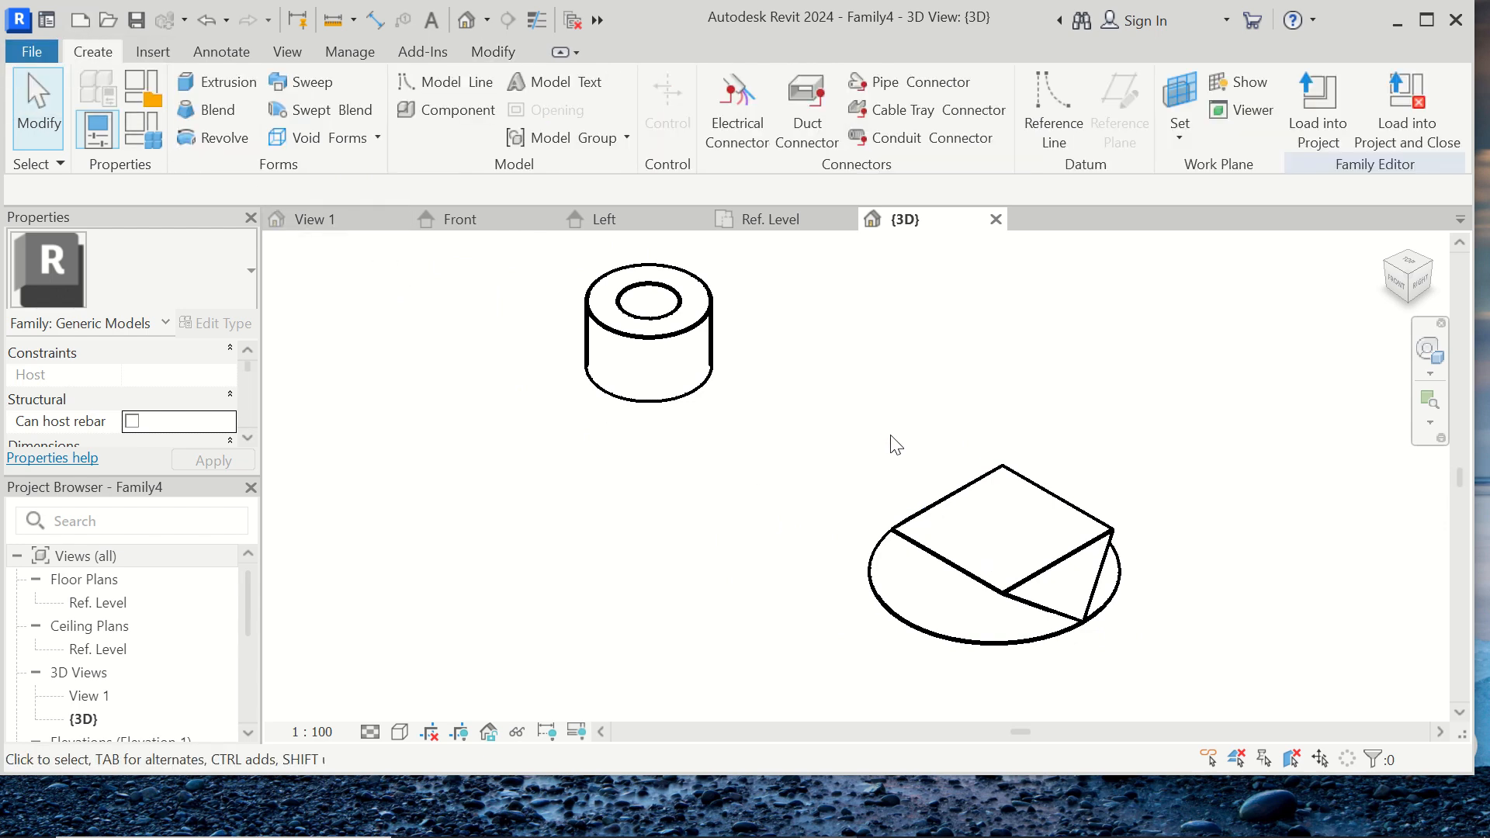
scroll(896, 450, "down", 1)
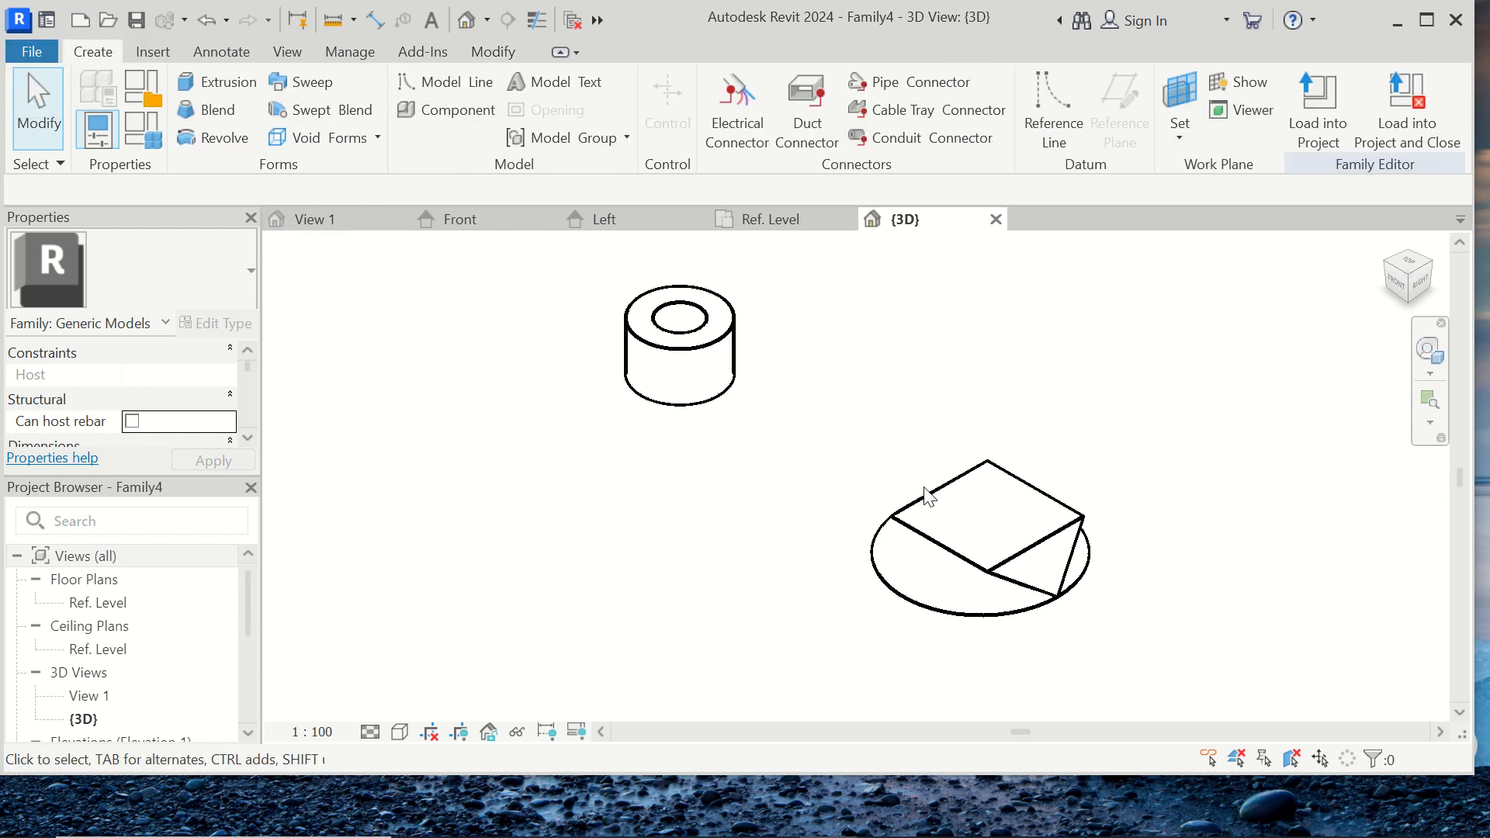
left_click(1009, 562)
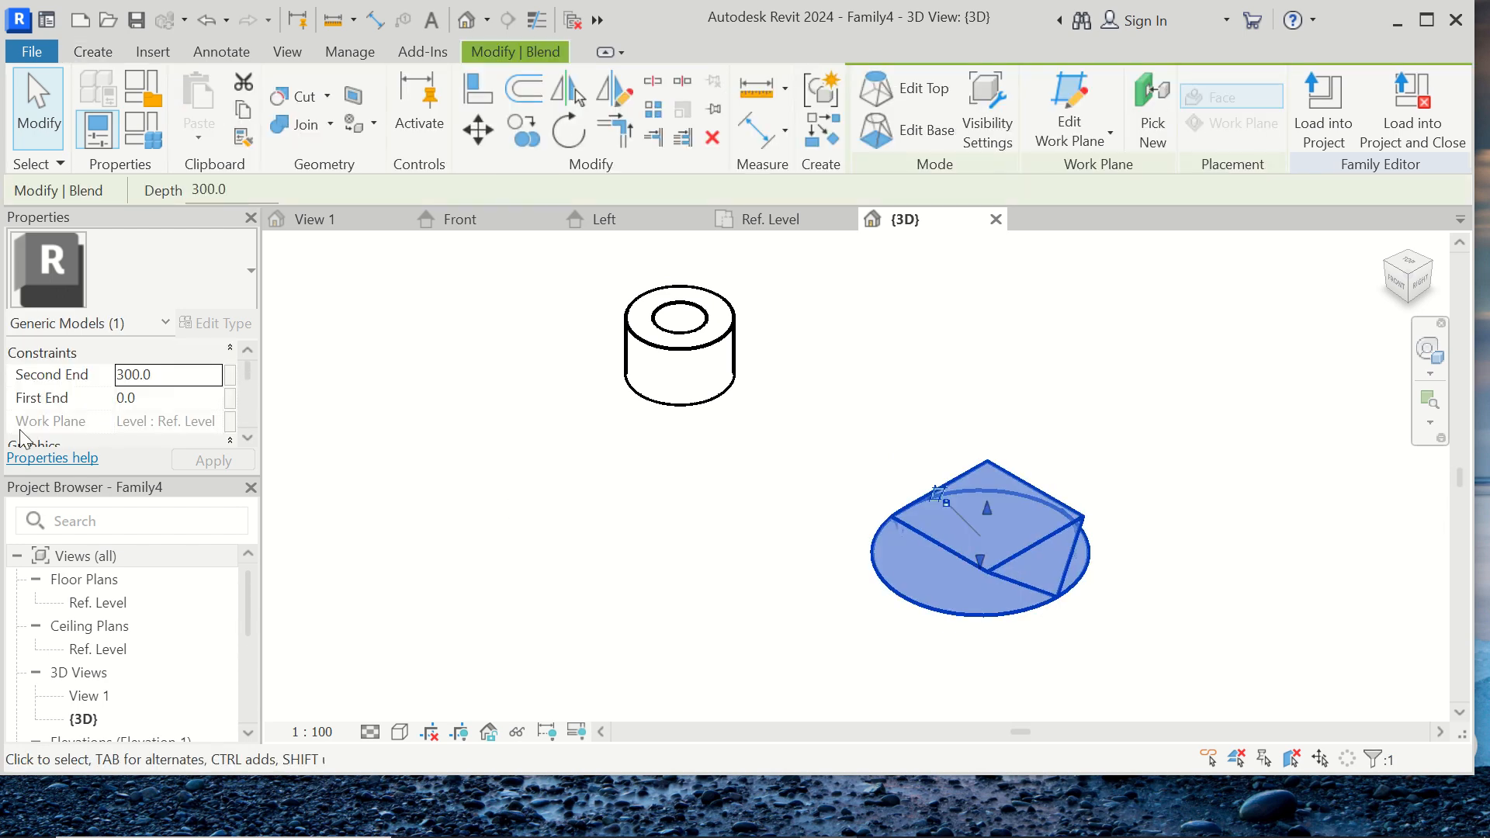
left_click(129, 379)
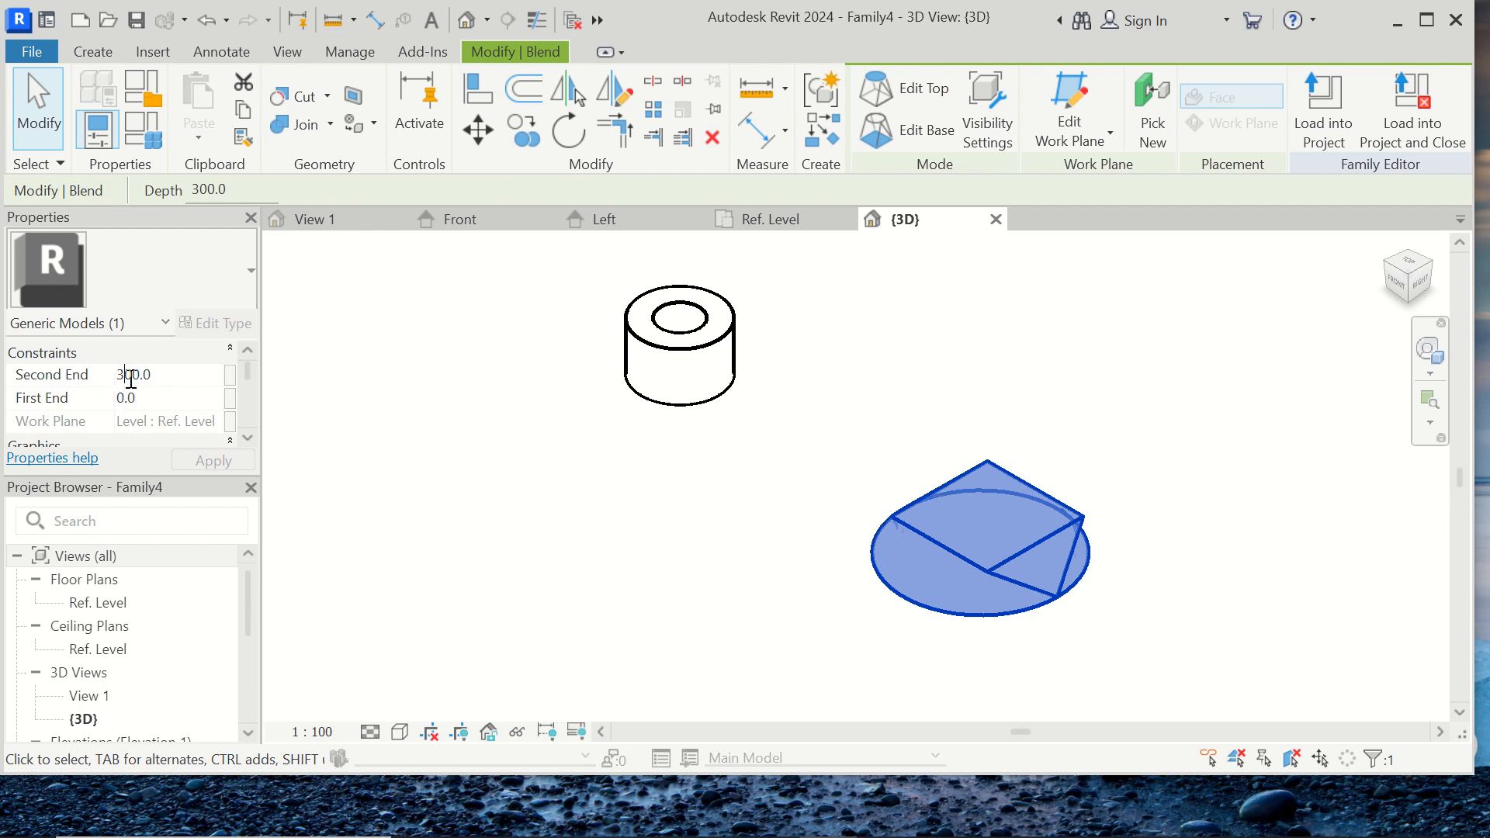
key("BackSpace")
left_click(642, 519)
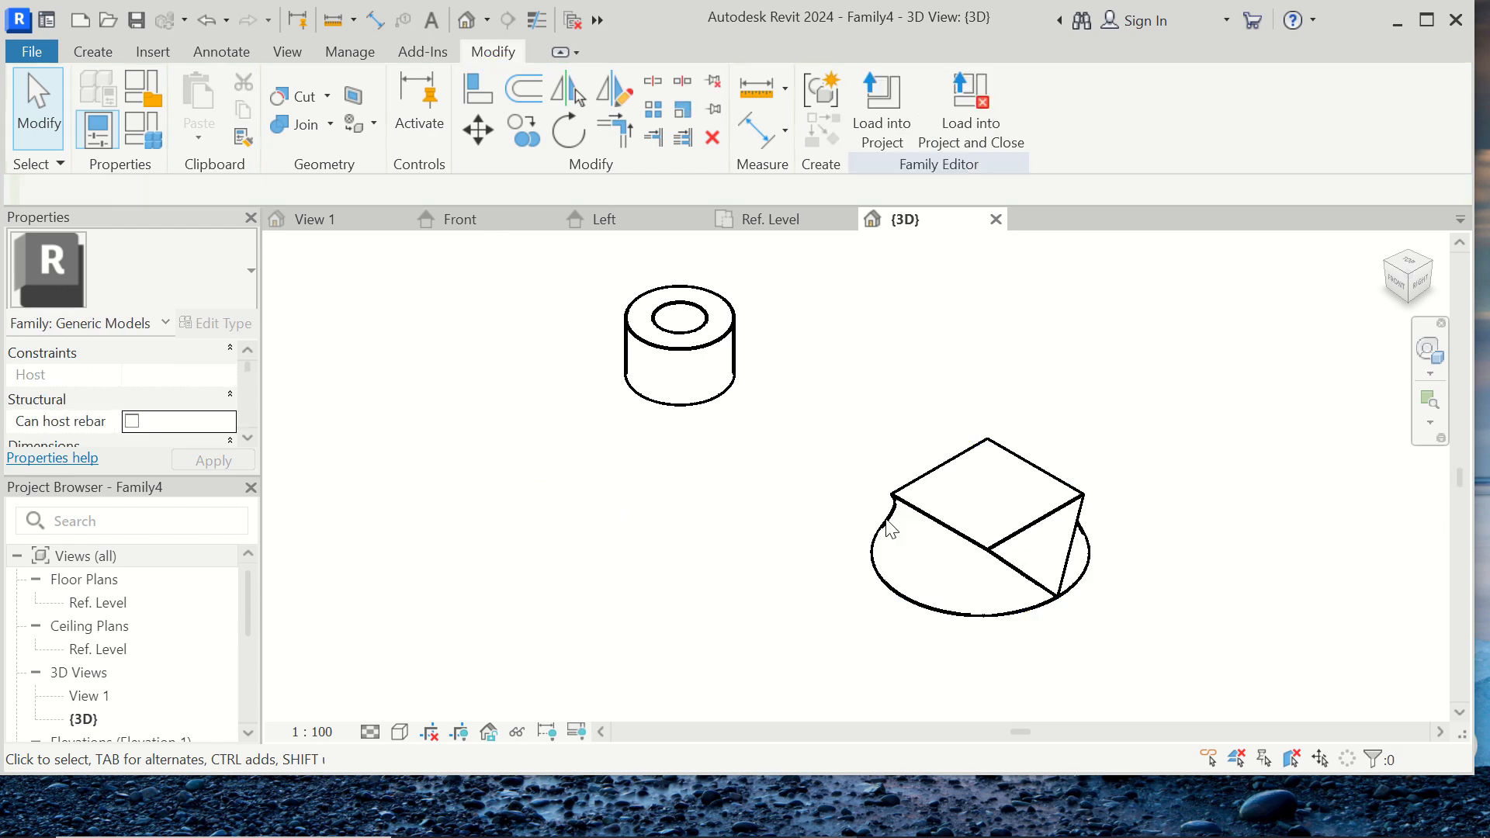
In the Ref. Level plan, start a Void Blend and sketch its base circle of about 660 radius centred on the reference plane intersection.
scroll(928, 467, "down", 3)
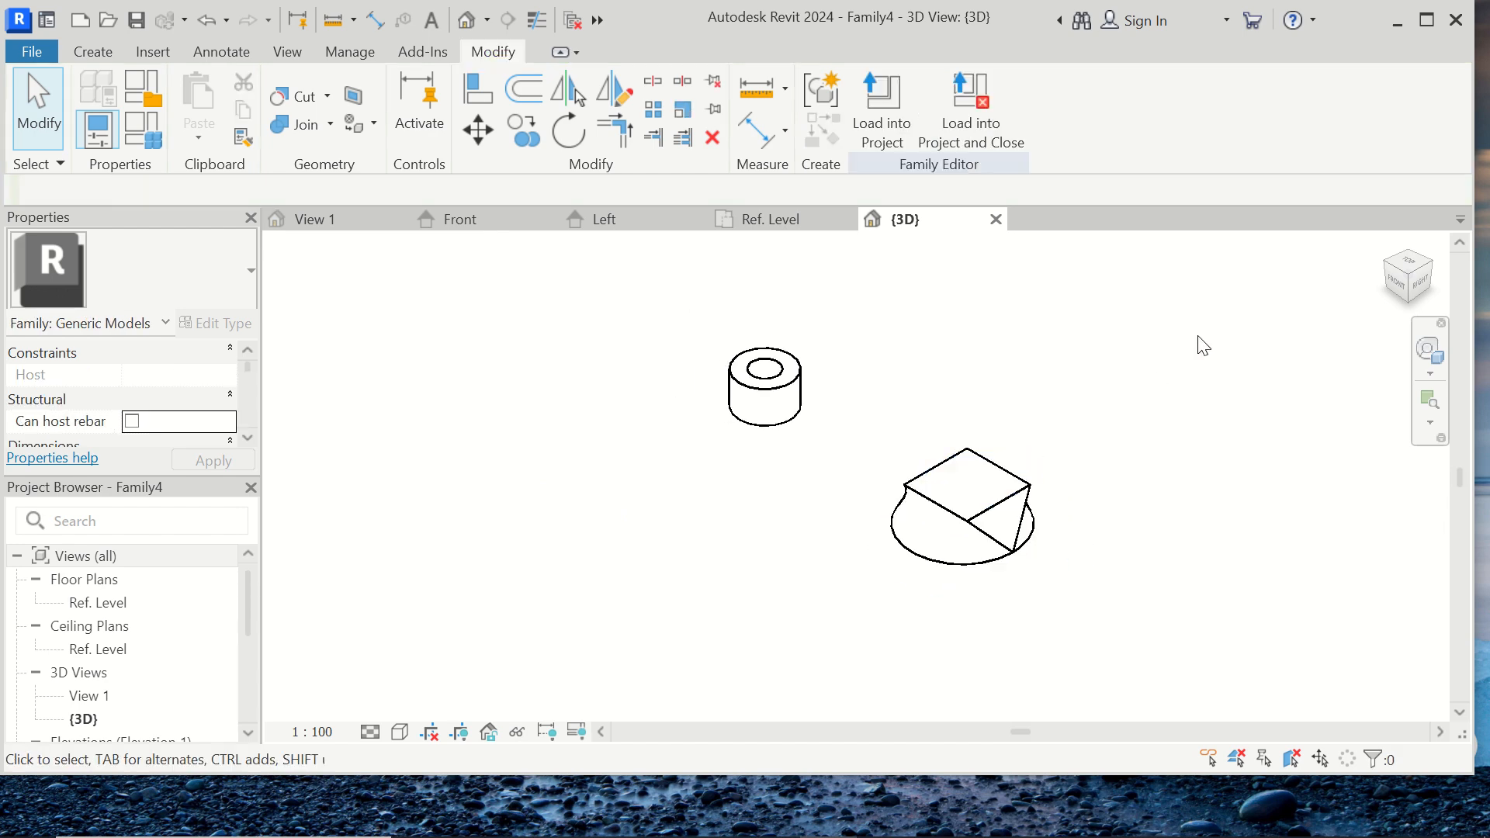
scroll(1041, 475, "up", 4)
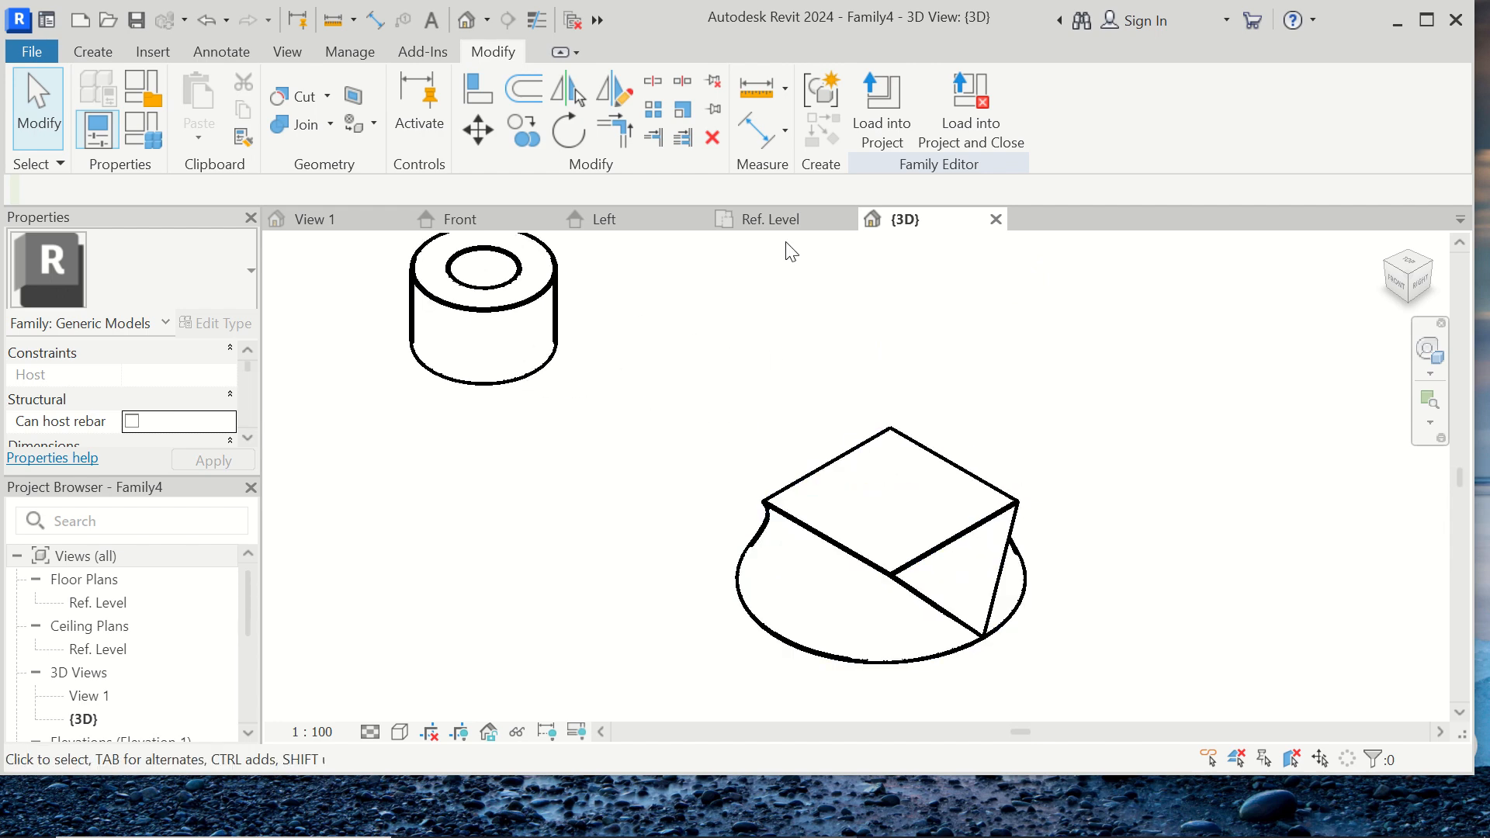
left_click(786, 220)
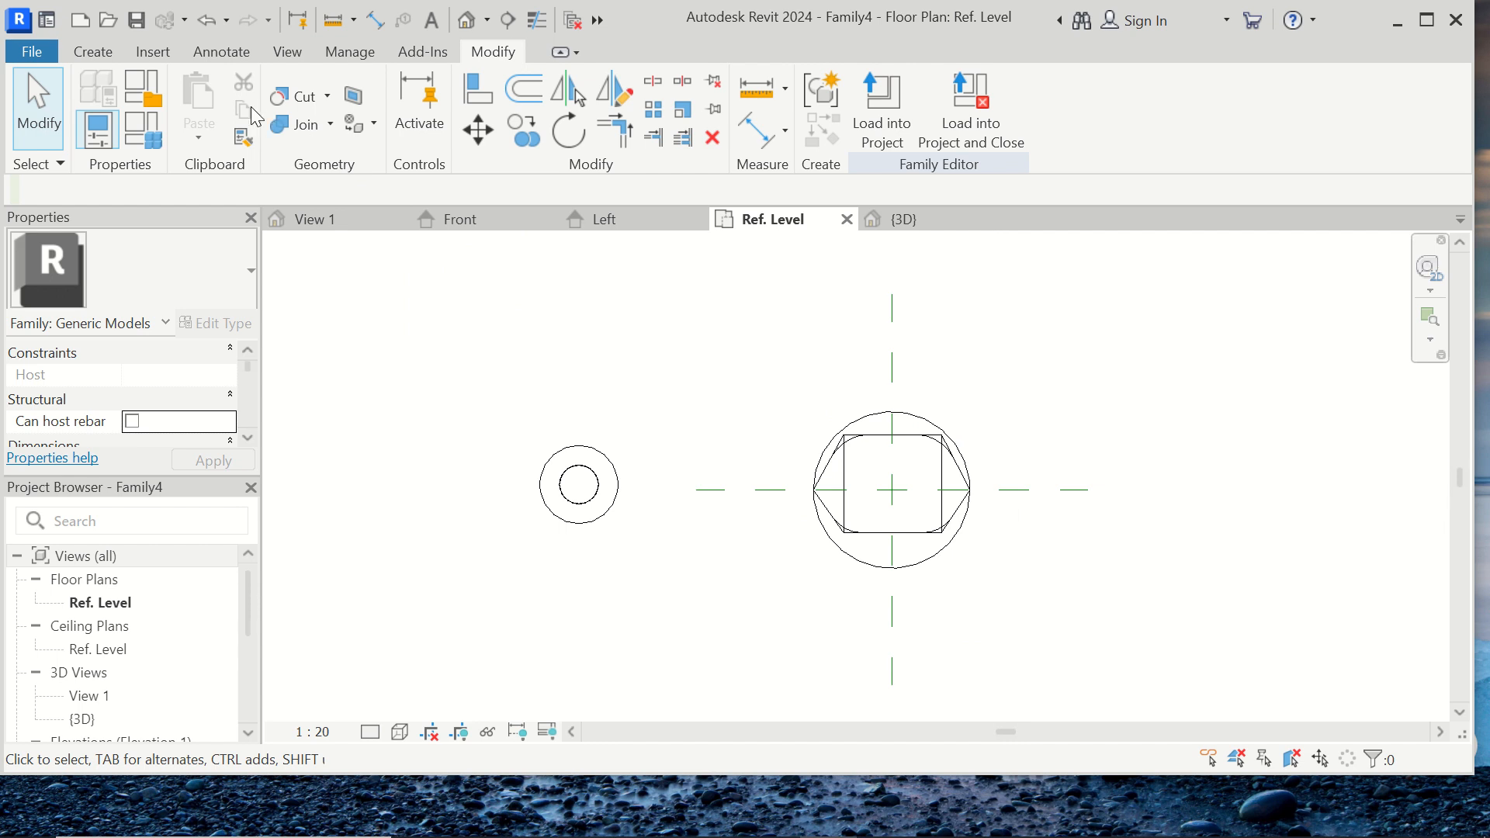
left_click(91, 53)
left_click(376, 138)
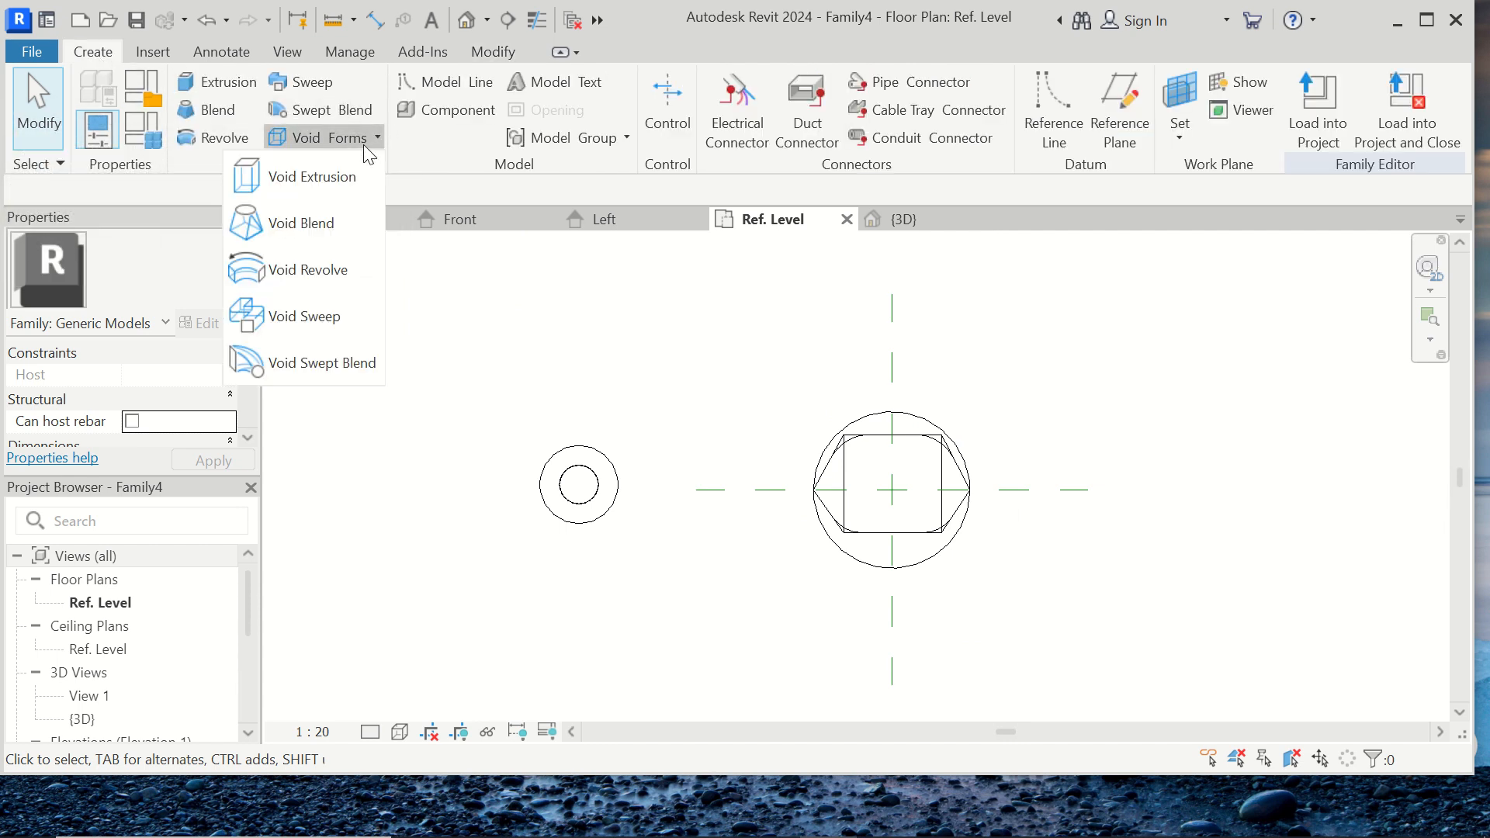
left_click(299, 223)
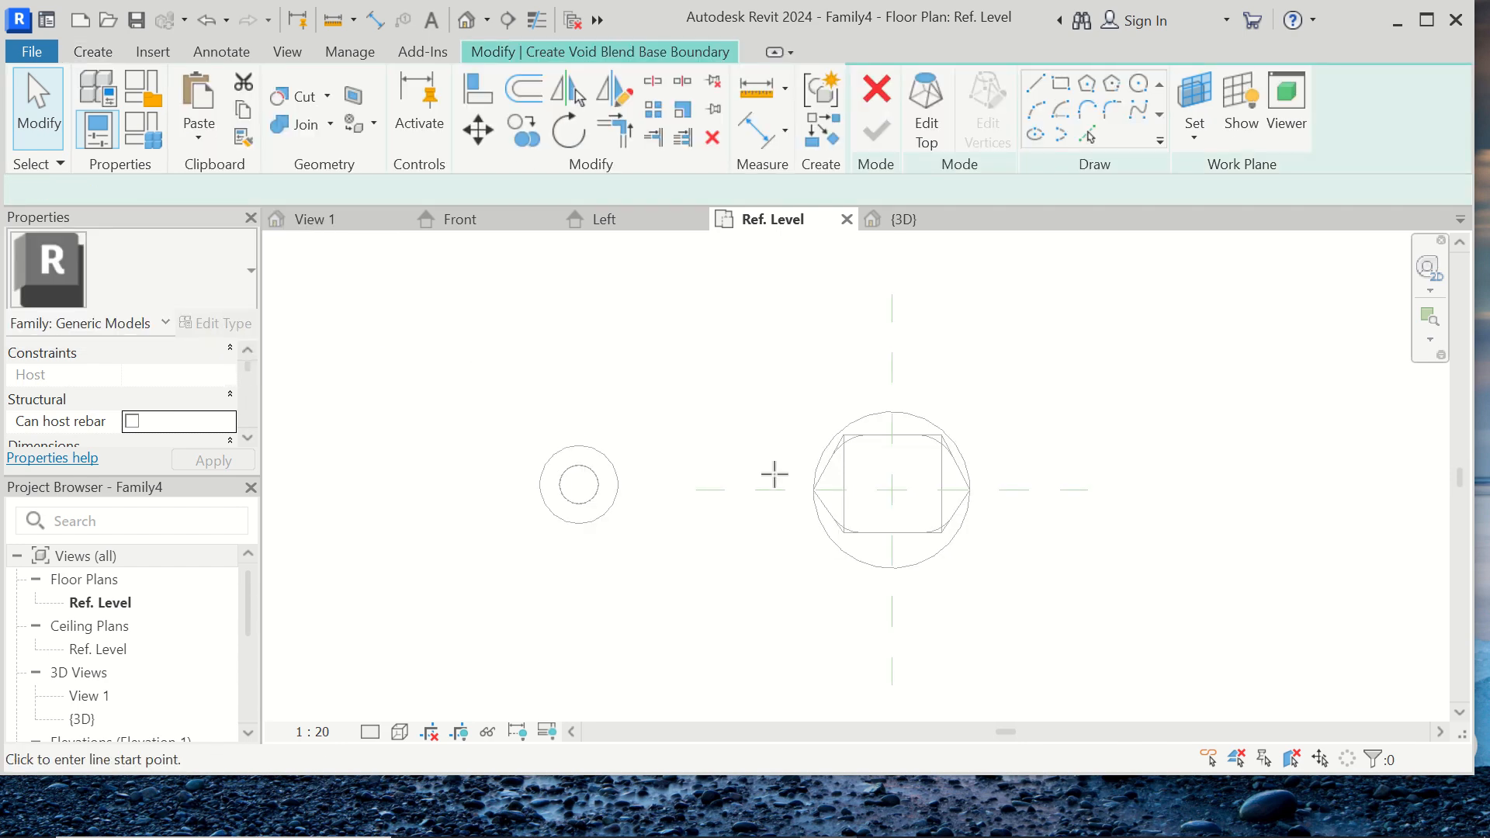
scroll(898, 476, "up", 5)
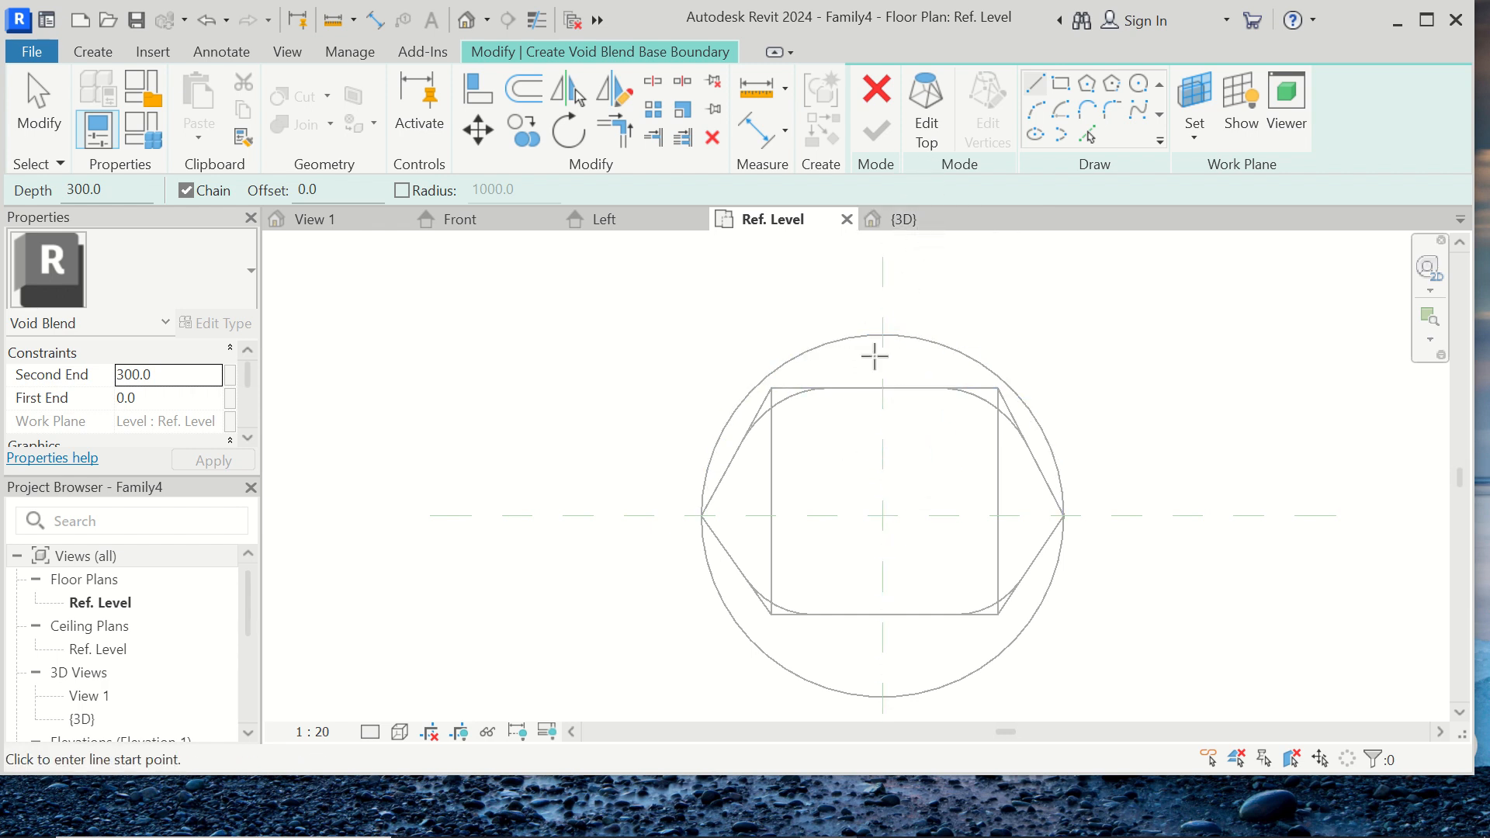
left_click(882, 515)
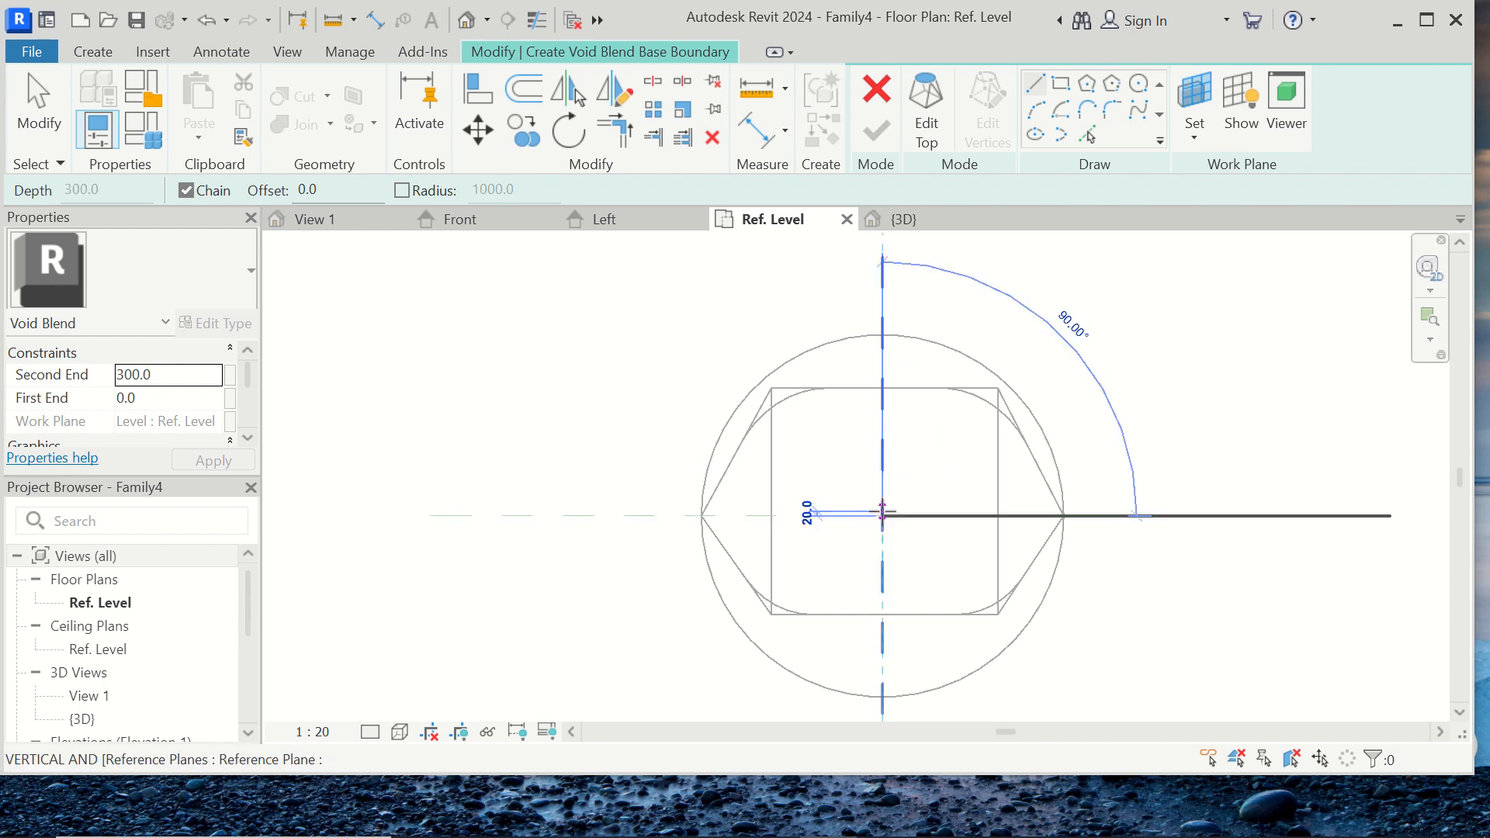
left_click(1138, 84)
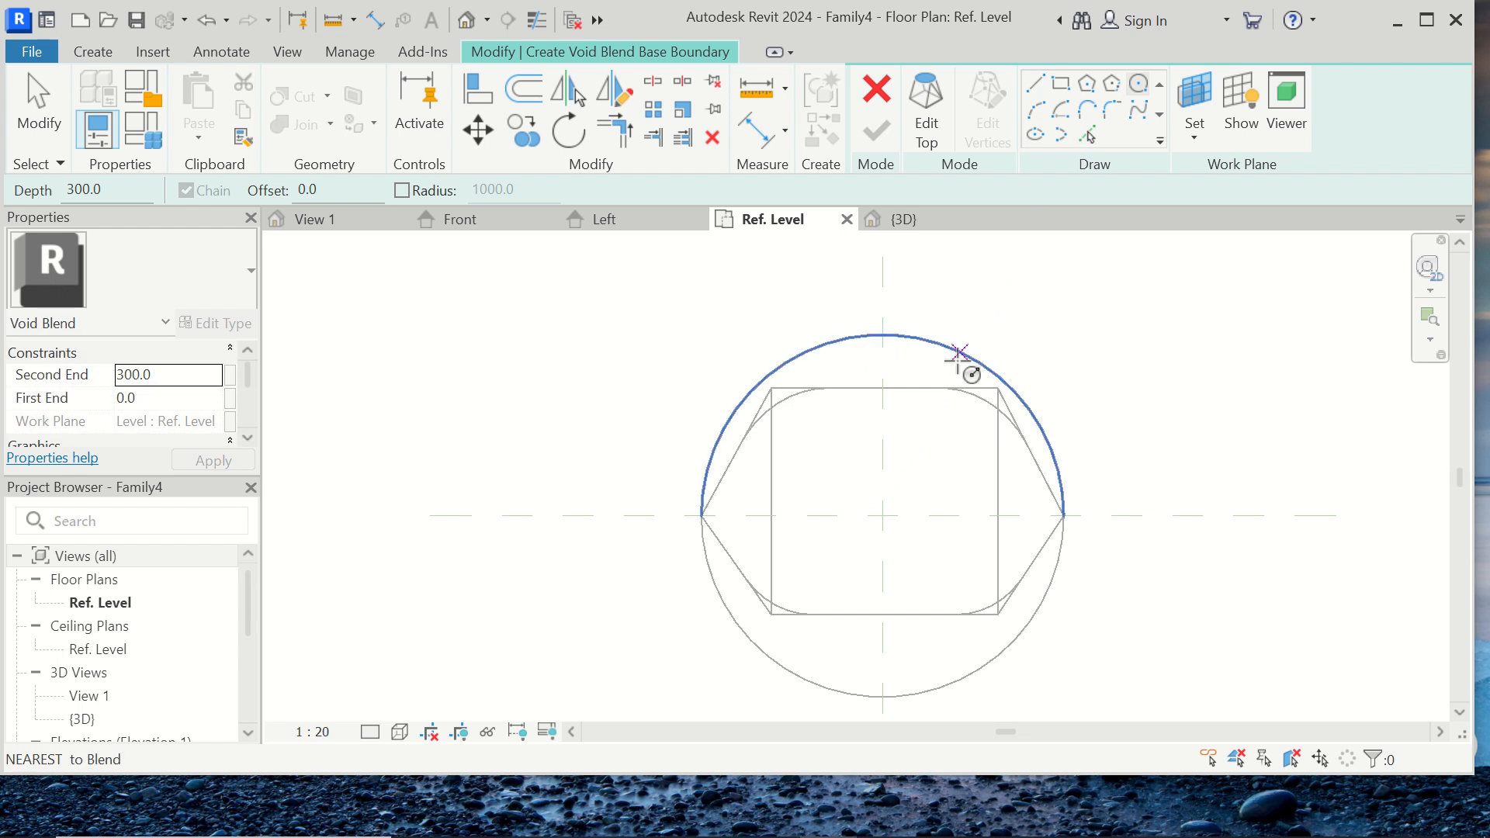
left_click(883, 515)
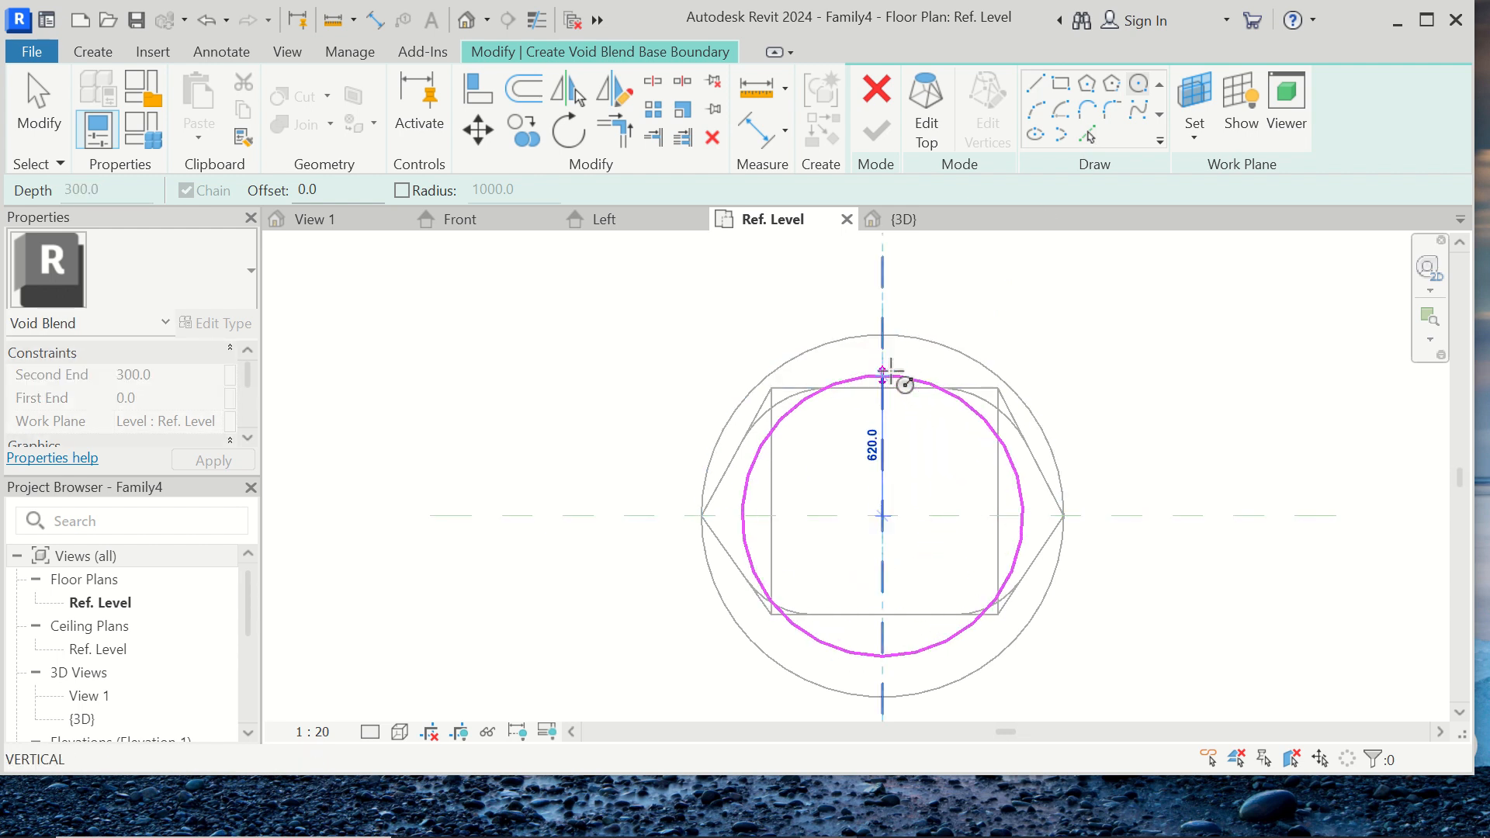
left_click(882, 365)
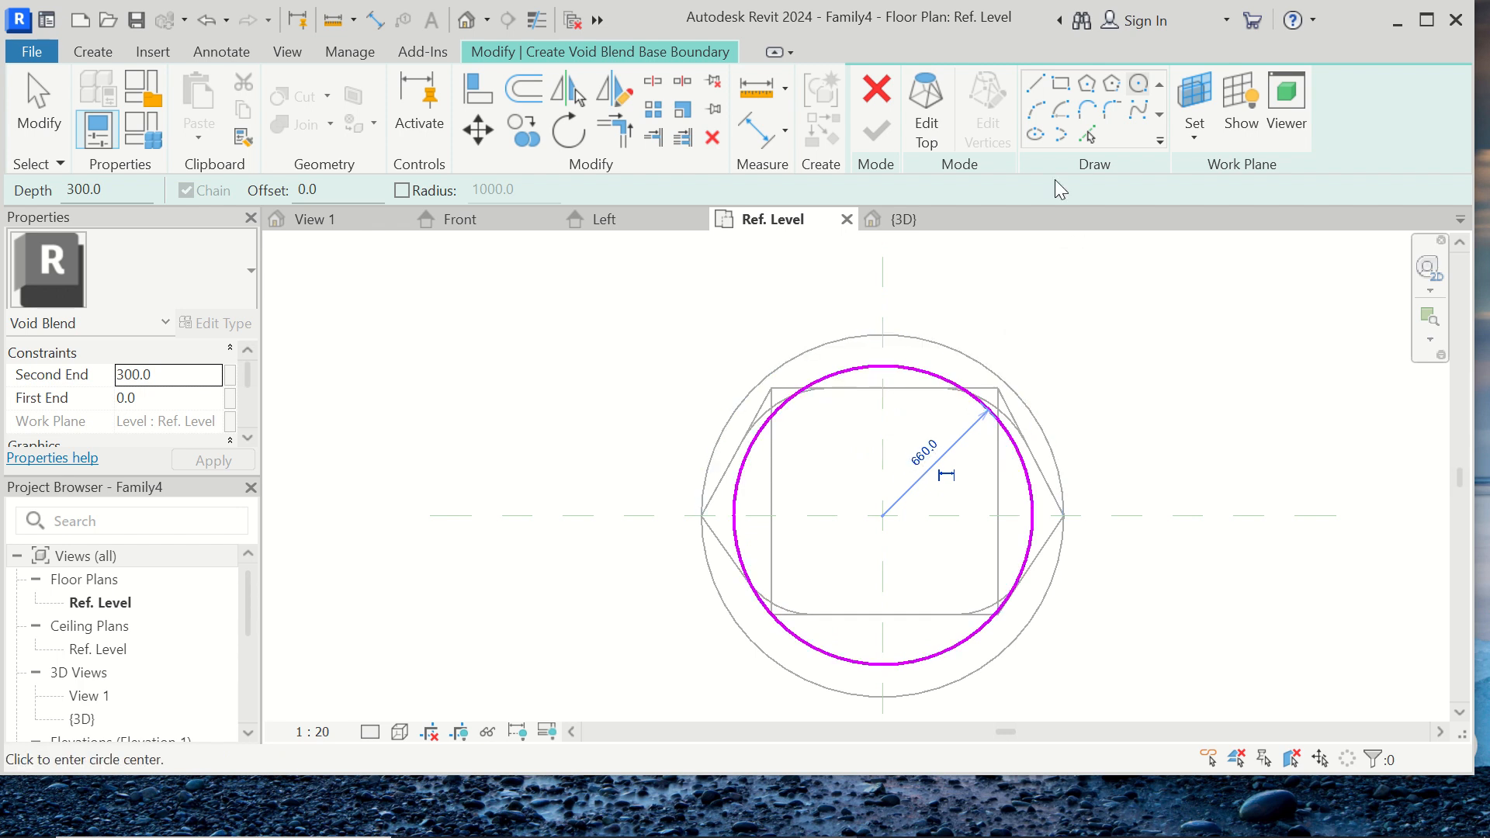
Switch to the void blend's top boundary, sketch a rectangle of about 800 by 780 inside the solid blend's square, and finish the void.
left_click(931, 101)
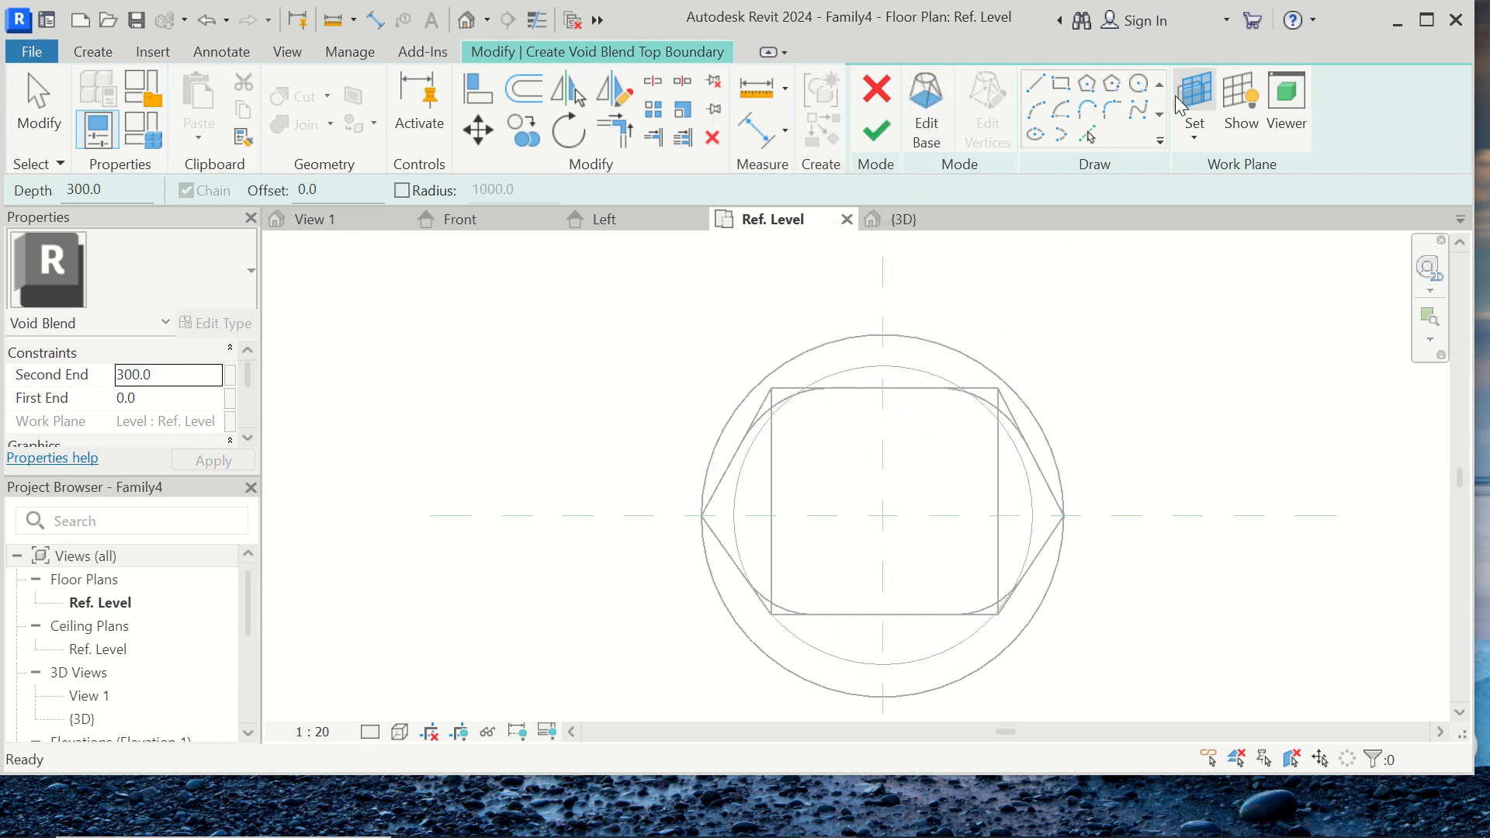
left_click(1060, 83)
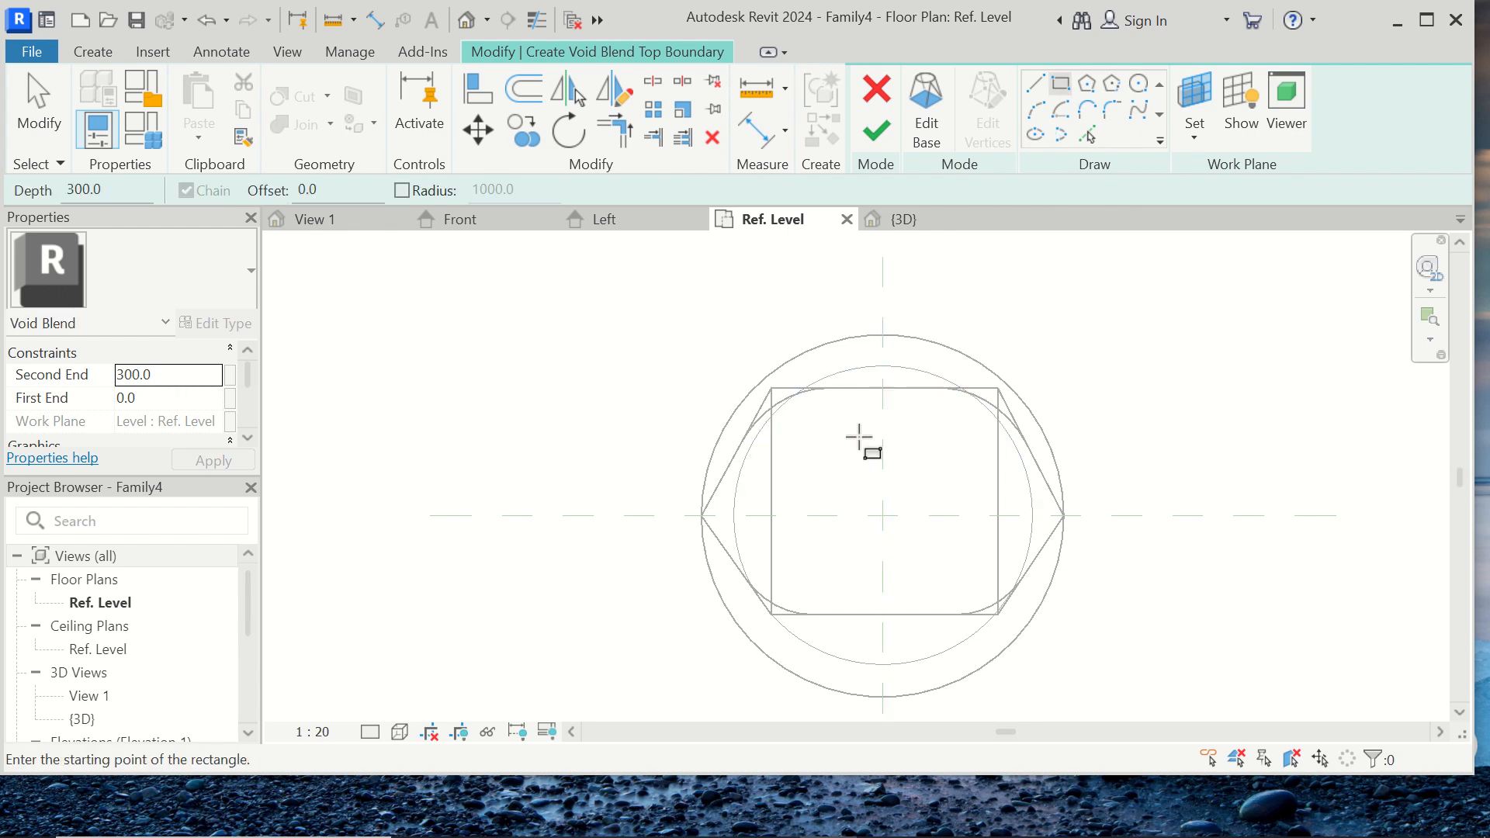
left_click(792, 414)
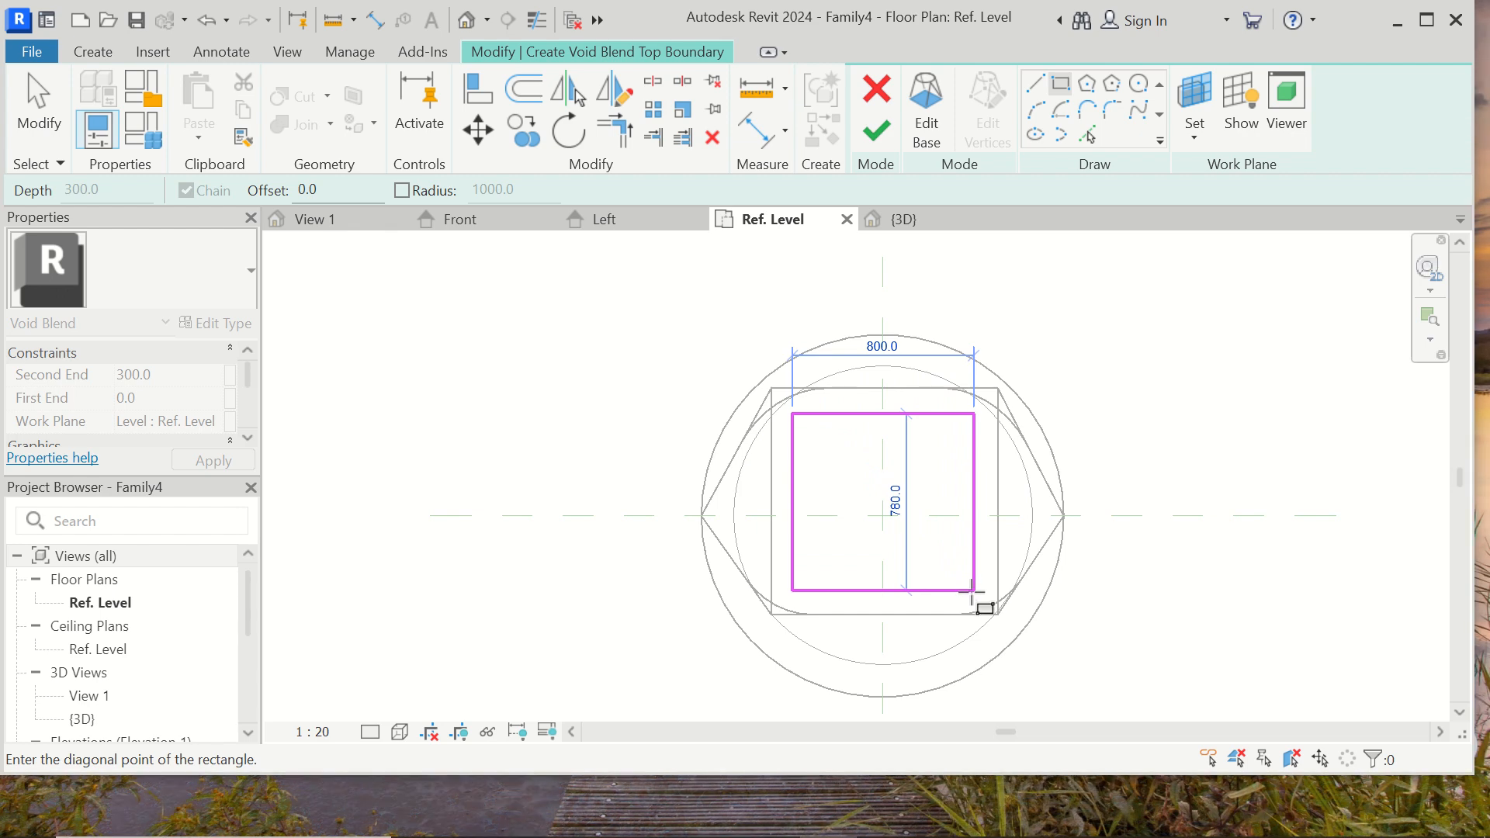
left_click(974, 590)
left_click(876, 128)
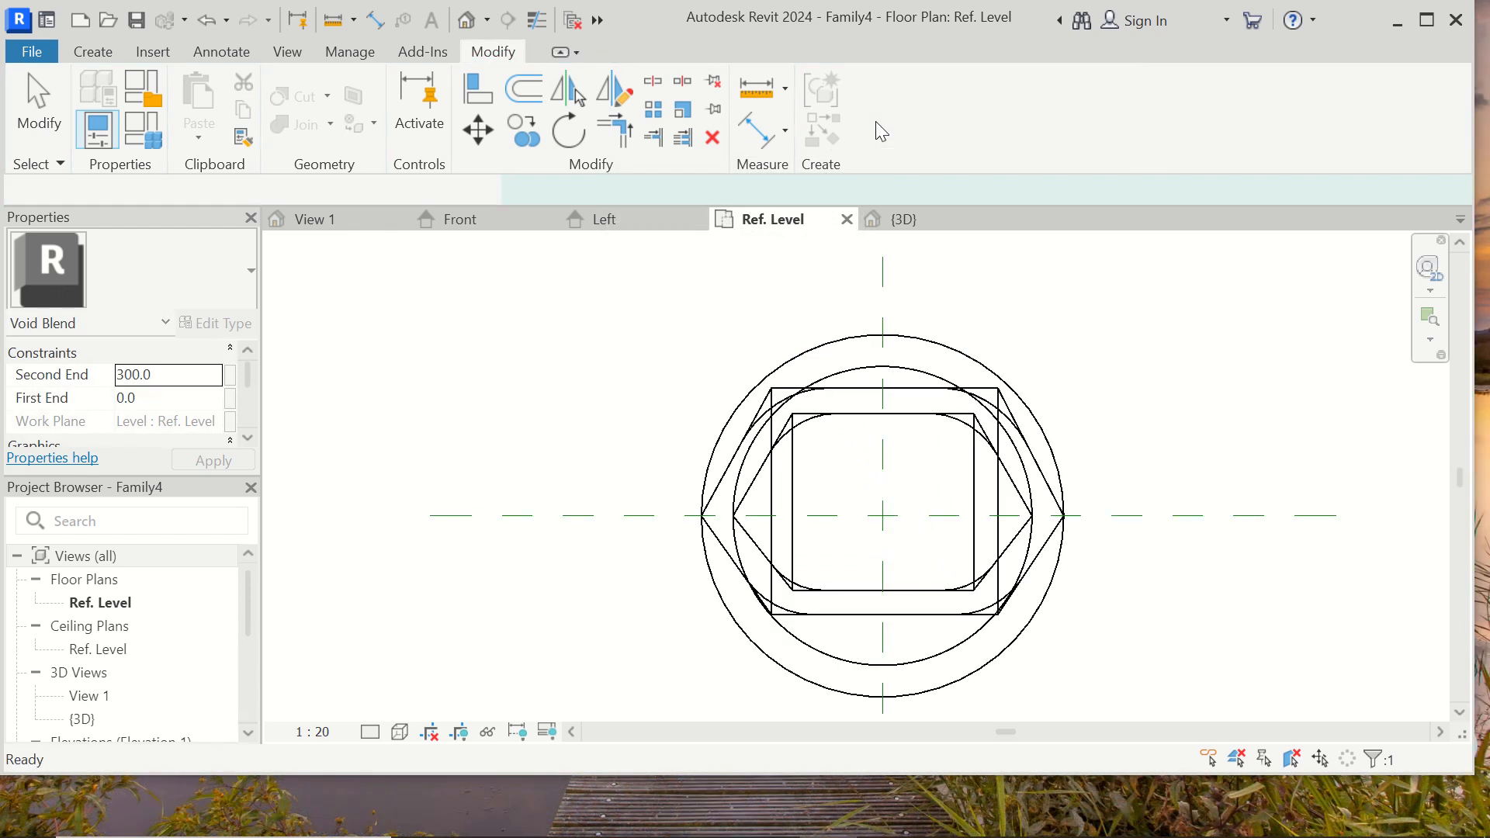
In the default 3D view, set the void blend's Second End to 600 and deselect it.
scroll(819, 409, "down", 1)
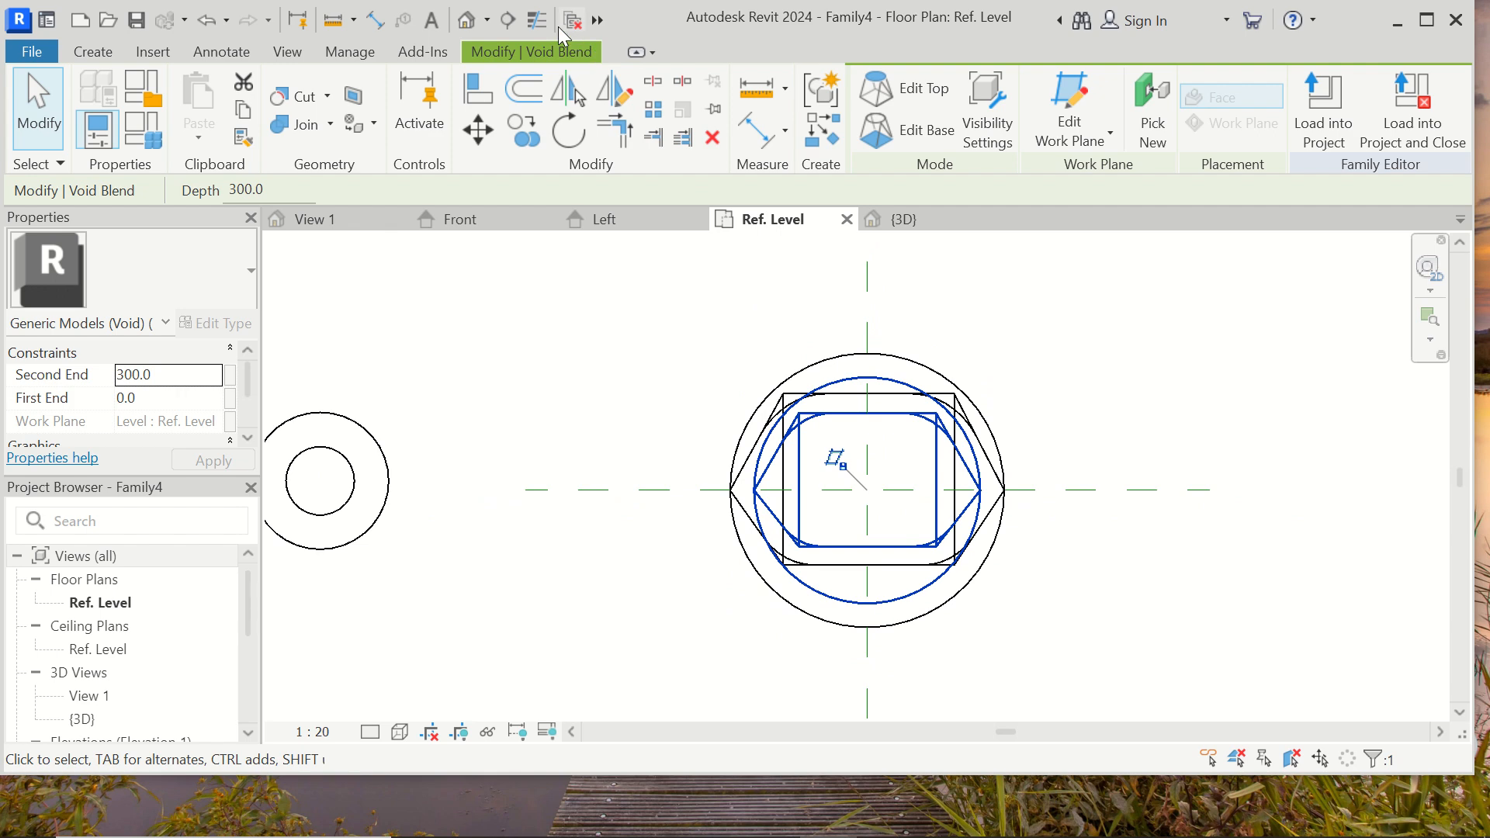
left_click(470, 21)
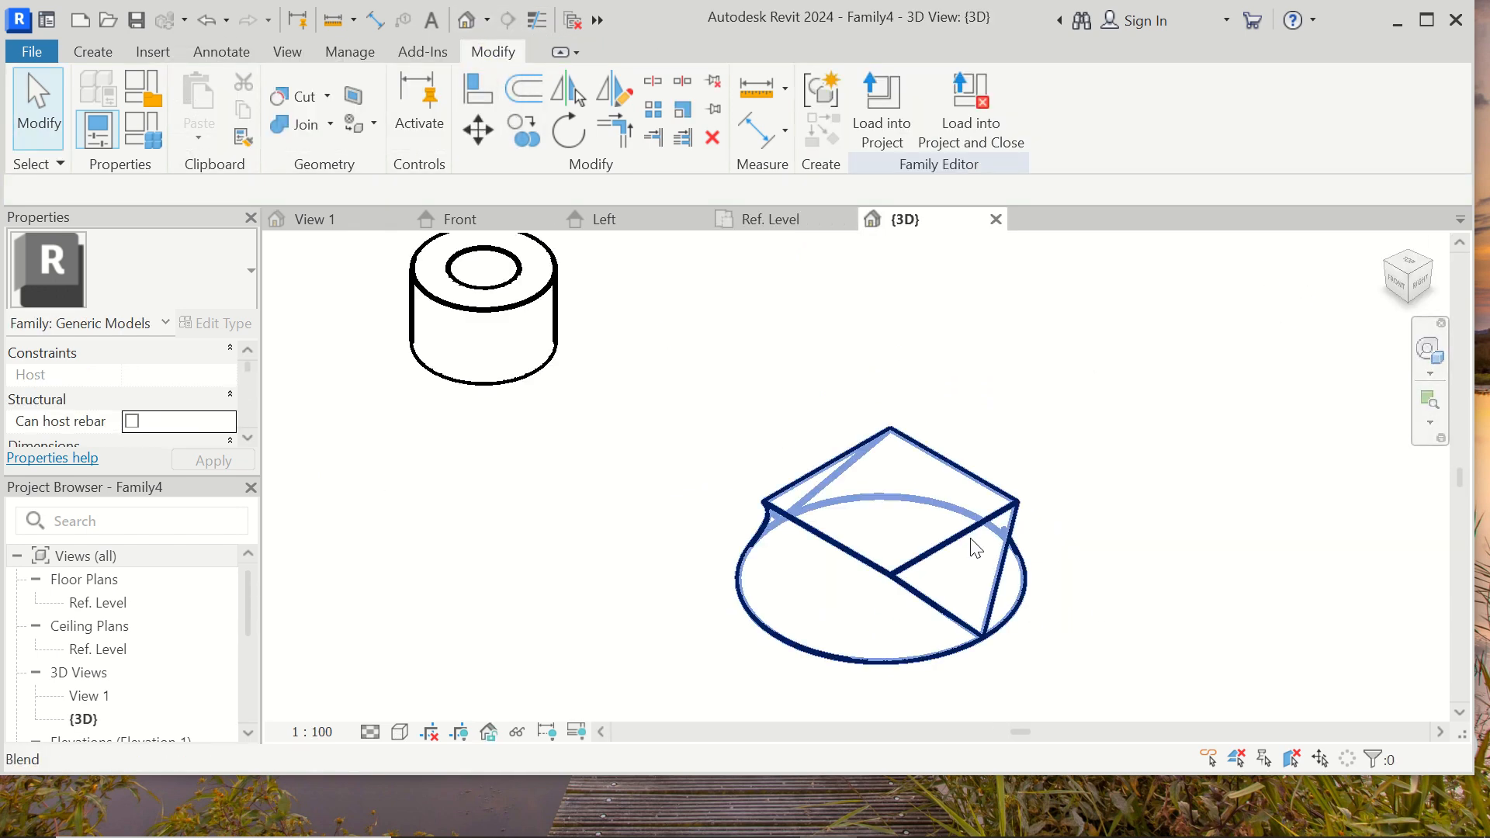
middle_click_drag(1054, 516, 1064, 432)
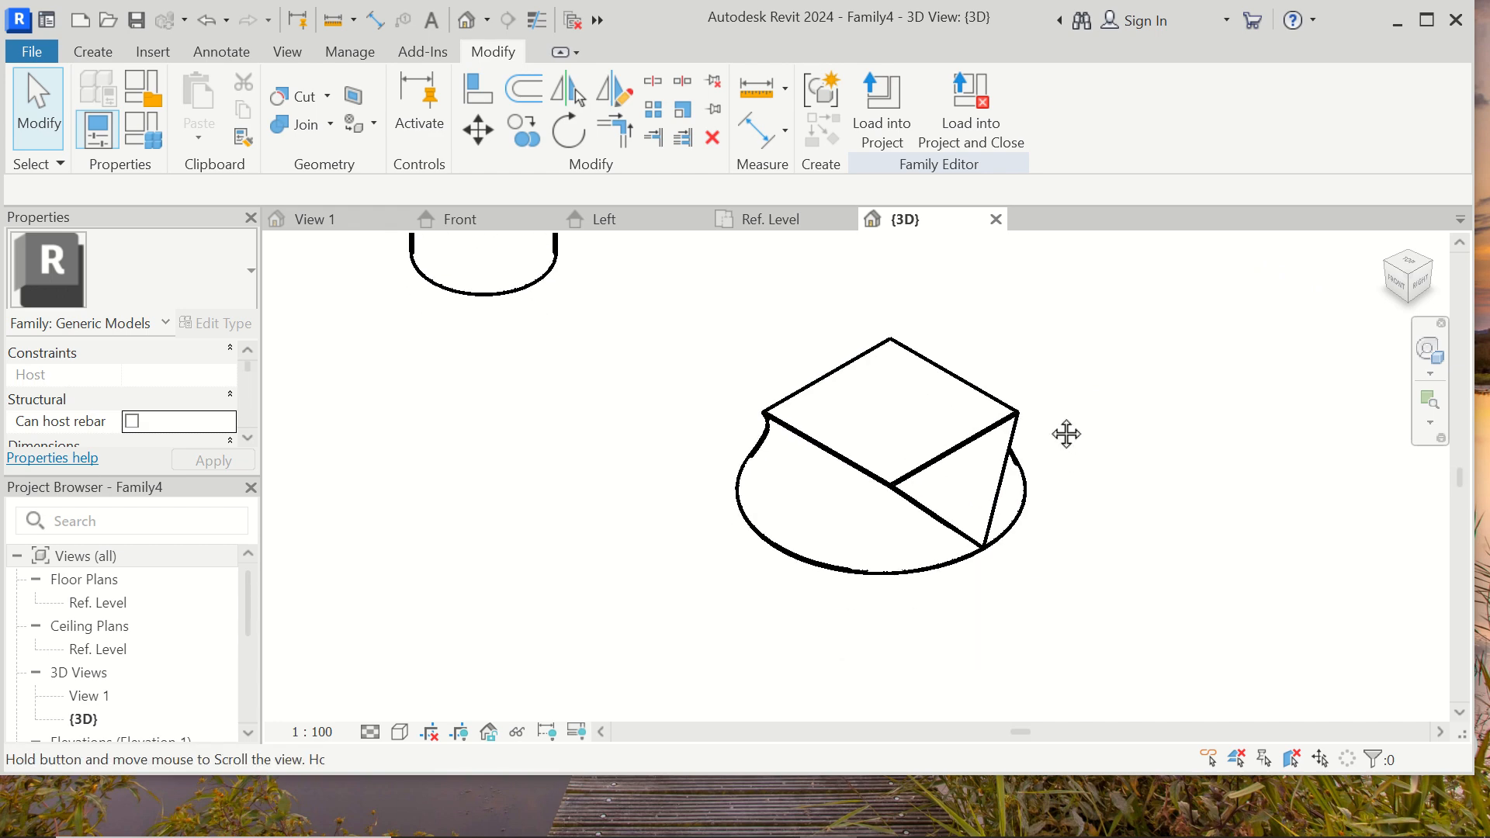
left_click(1413, 304)
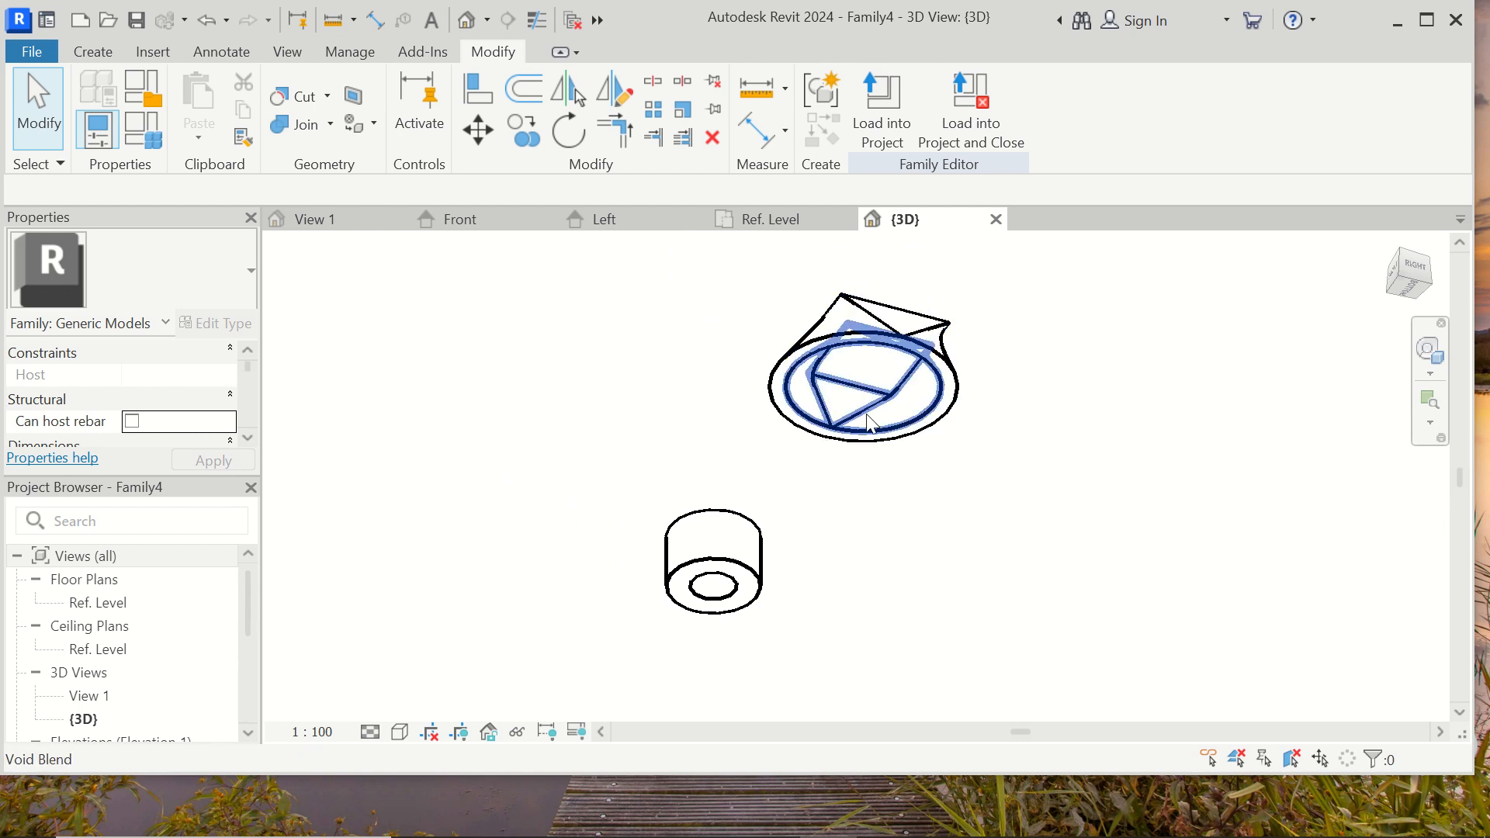
left_click(887, 386)
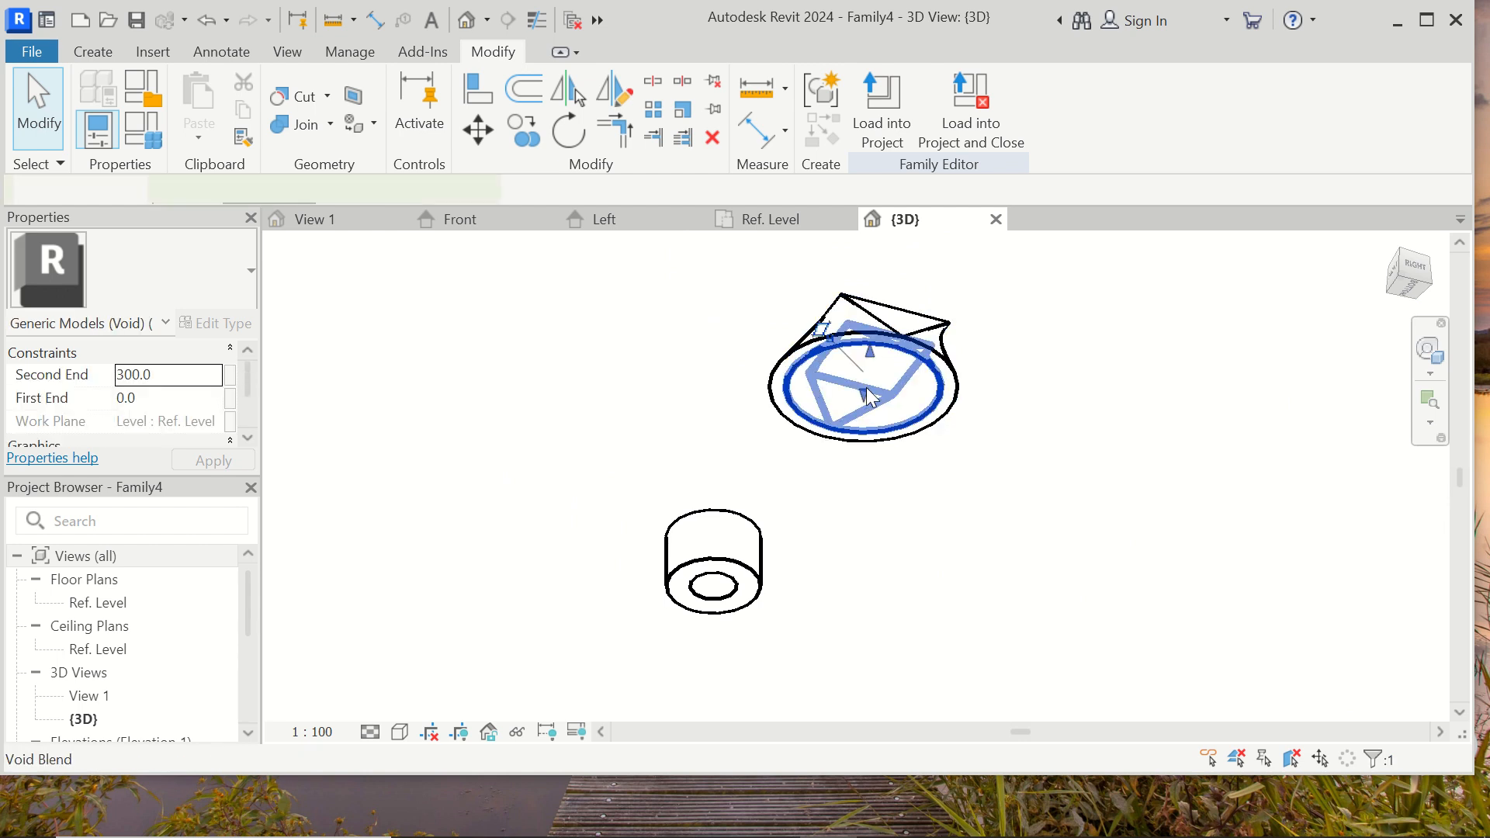
left_click(175, 376)
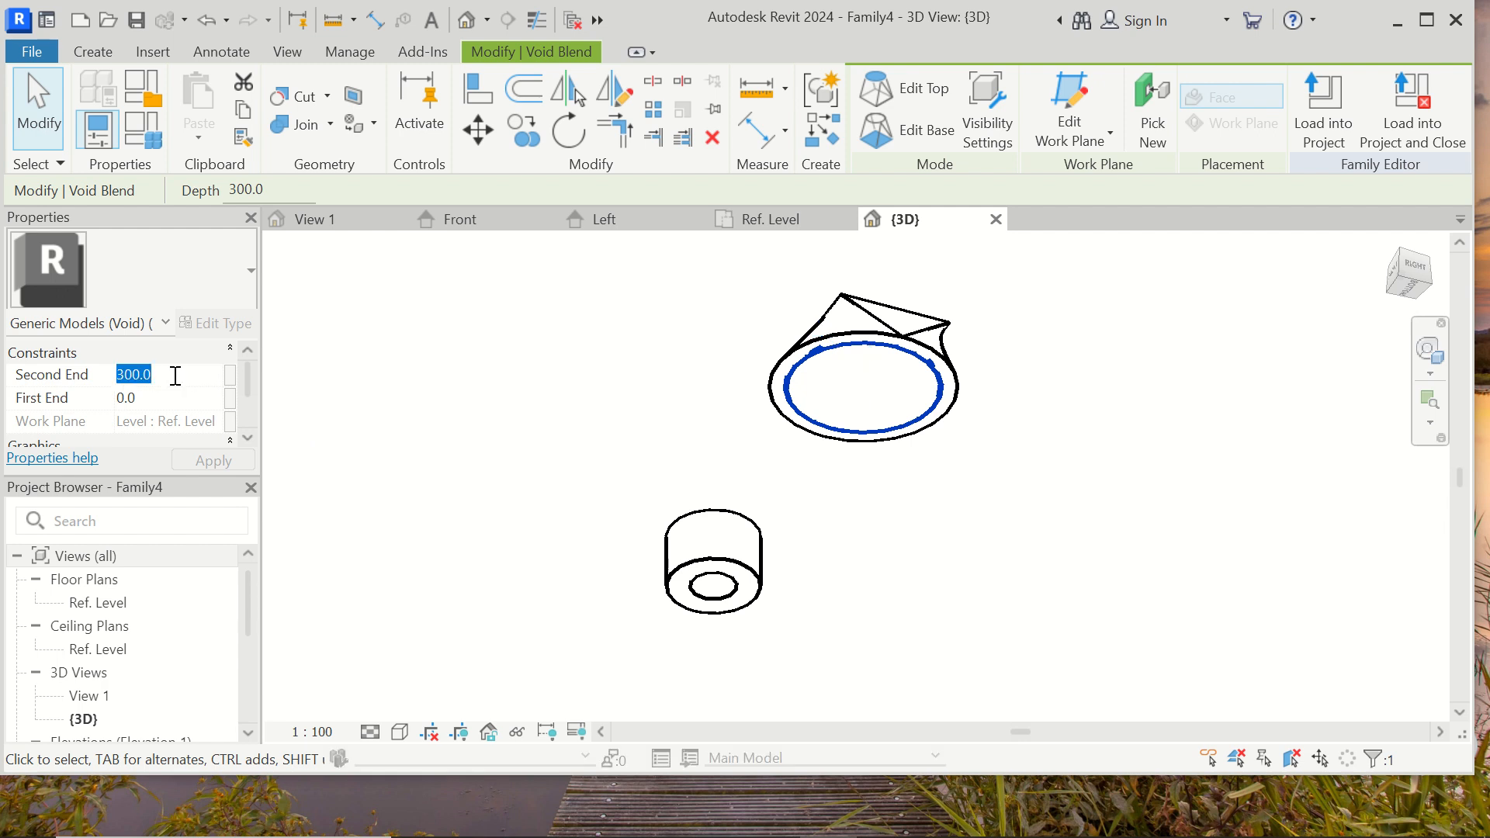
type("6")
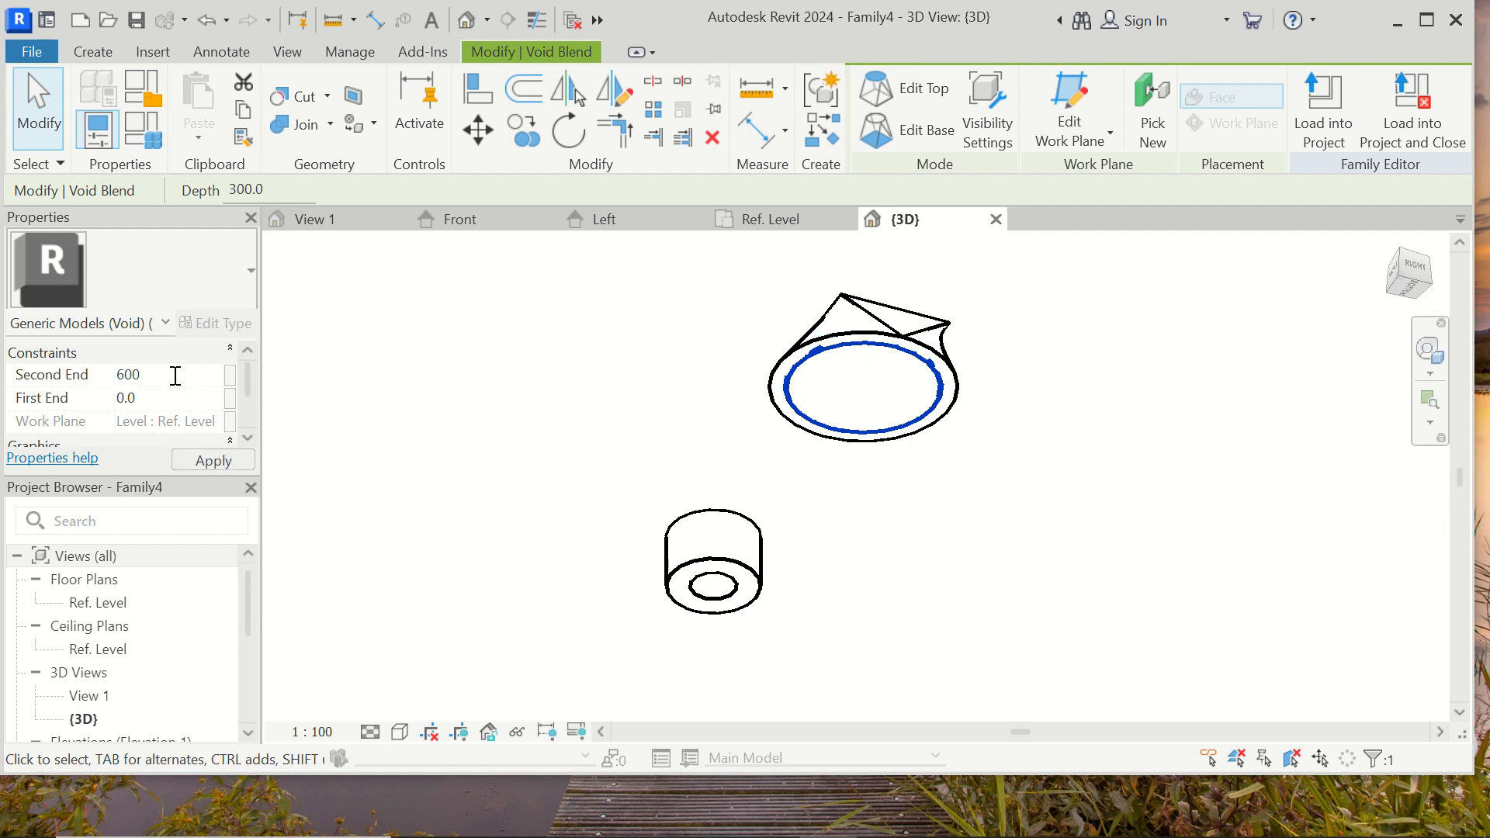
left_click(1042, 497)
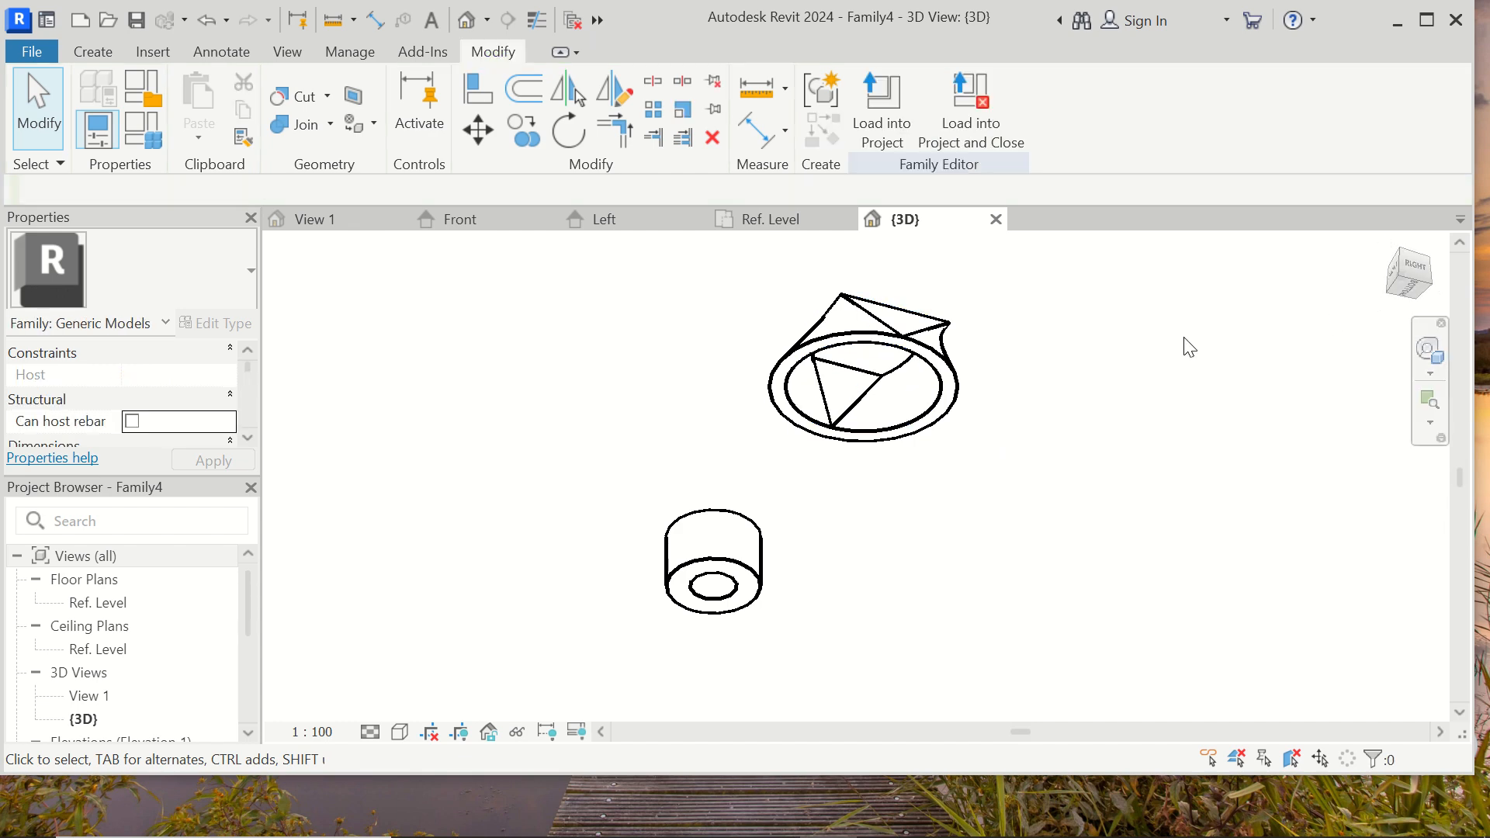
left_click(1385, 247)
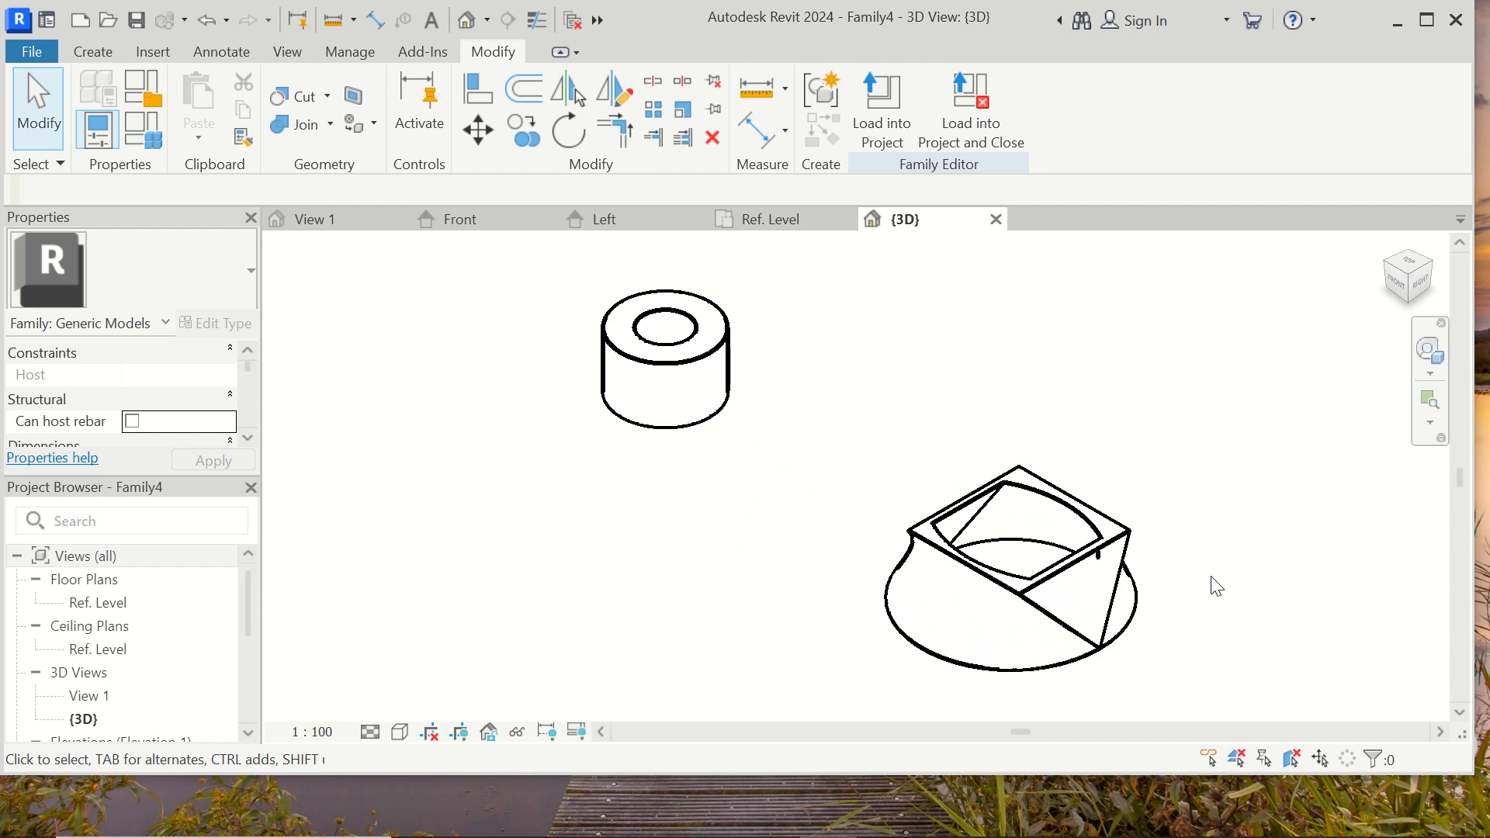
scroll(884, 478, "up", 2)
scroll(809, 473, "down", 3)
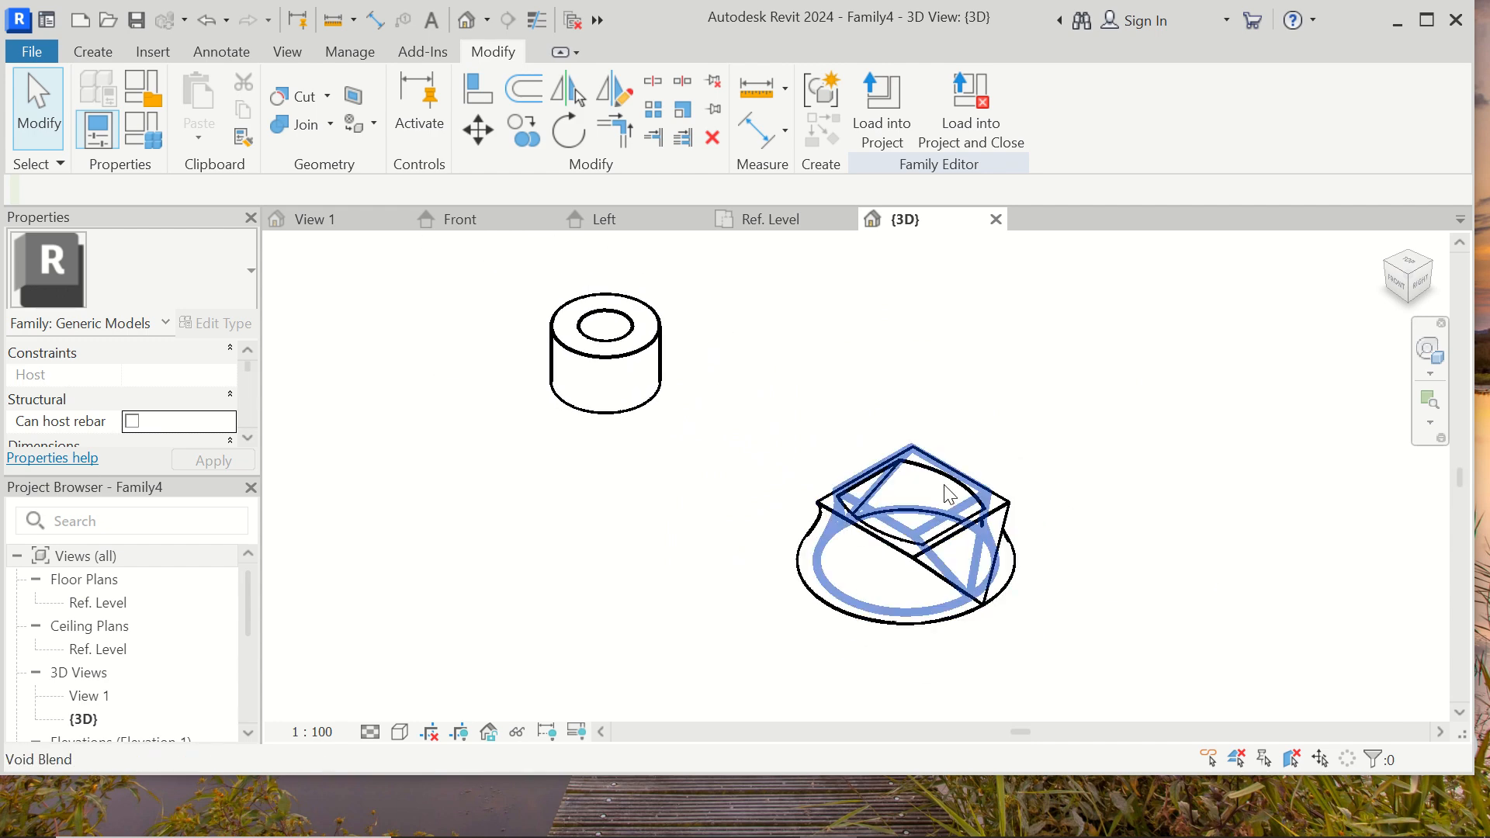
scroll(949, 485, "down", 2)
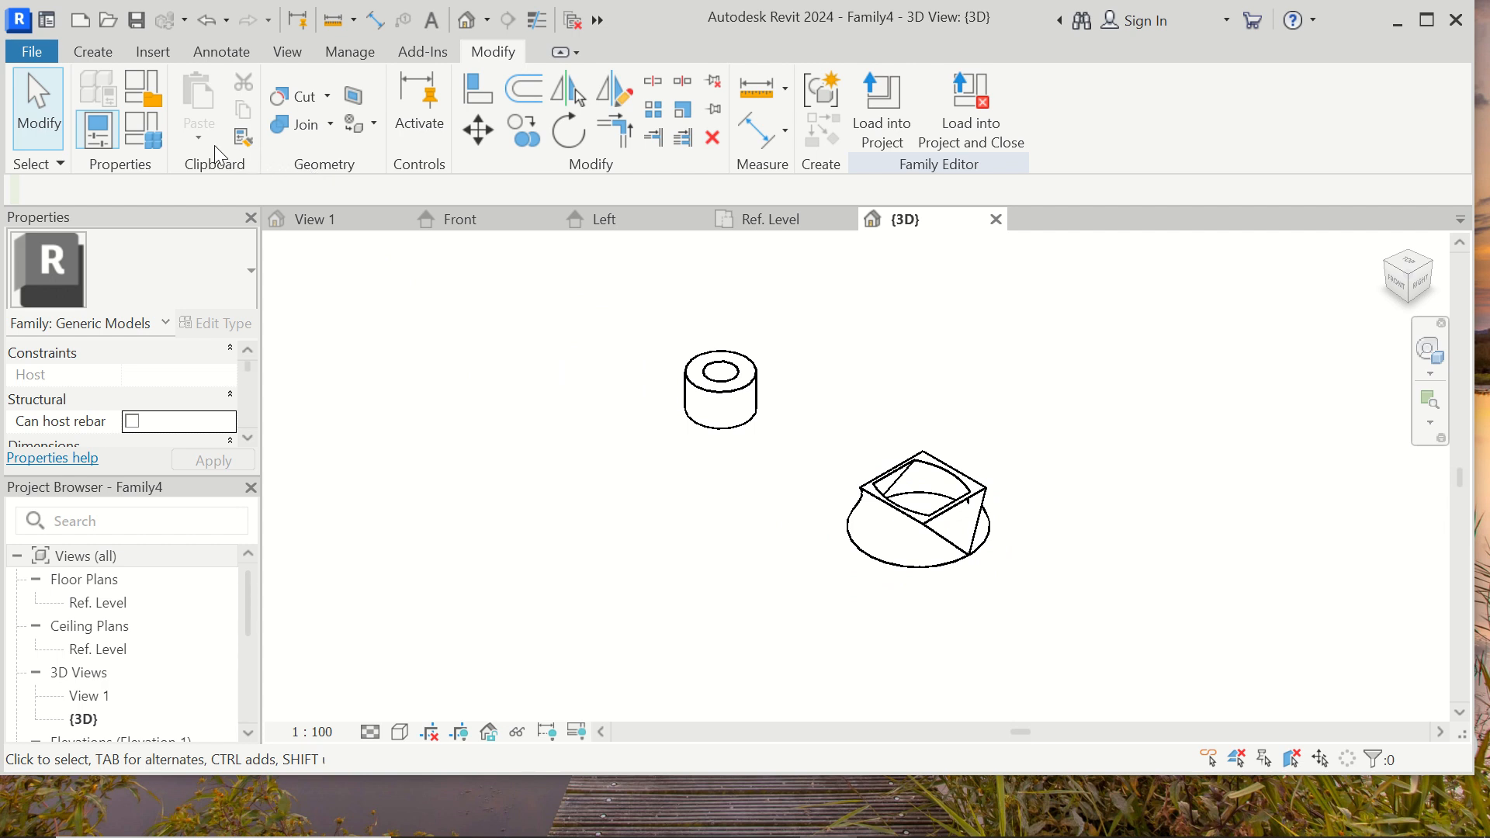
left_click(103, 55)
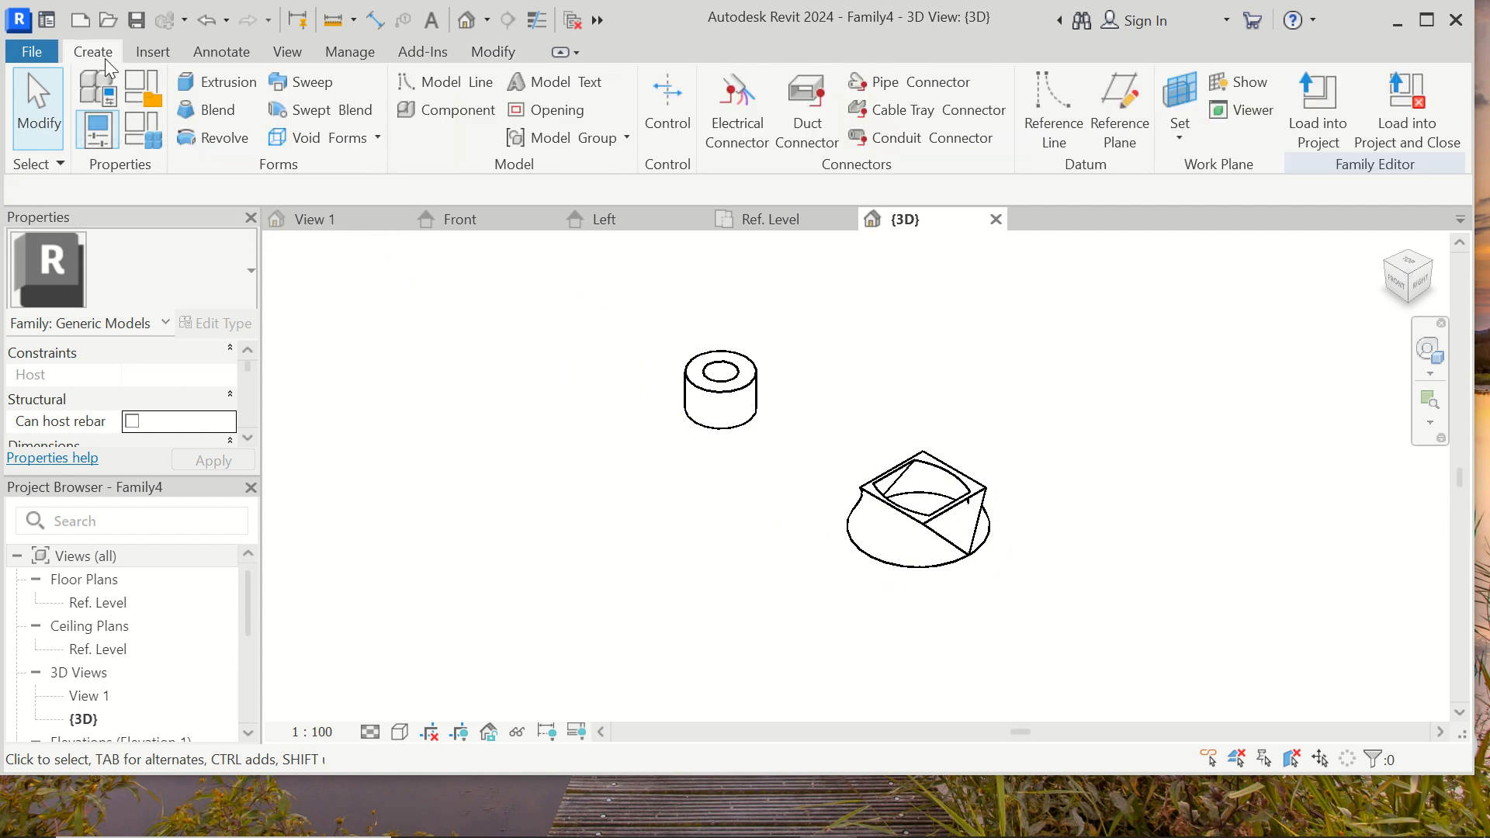
left_click(380, 137)
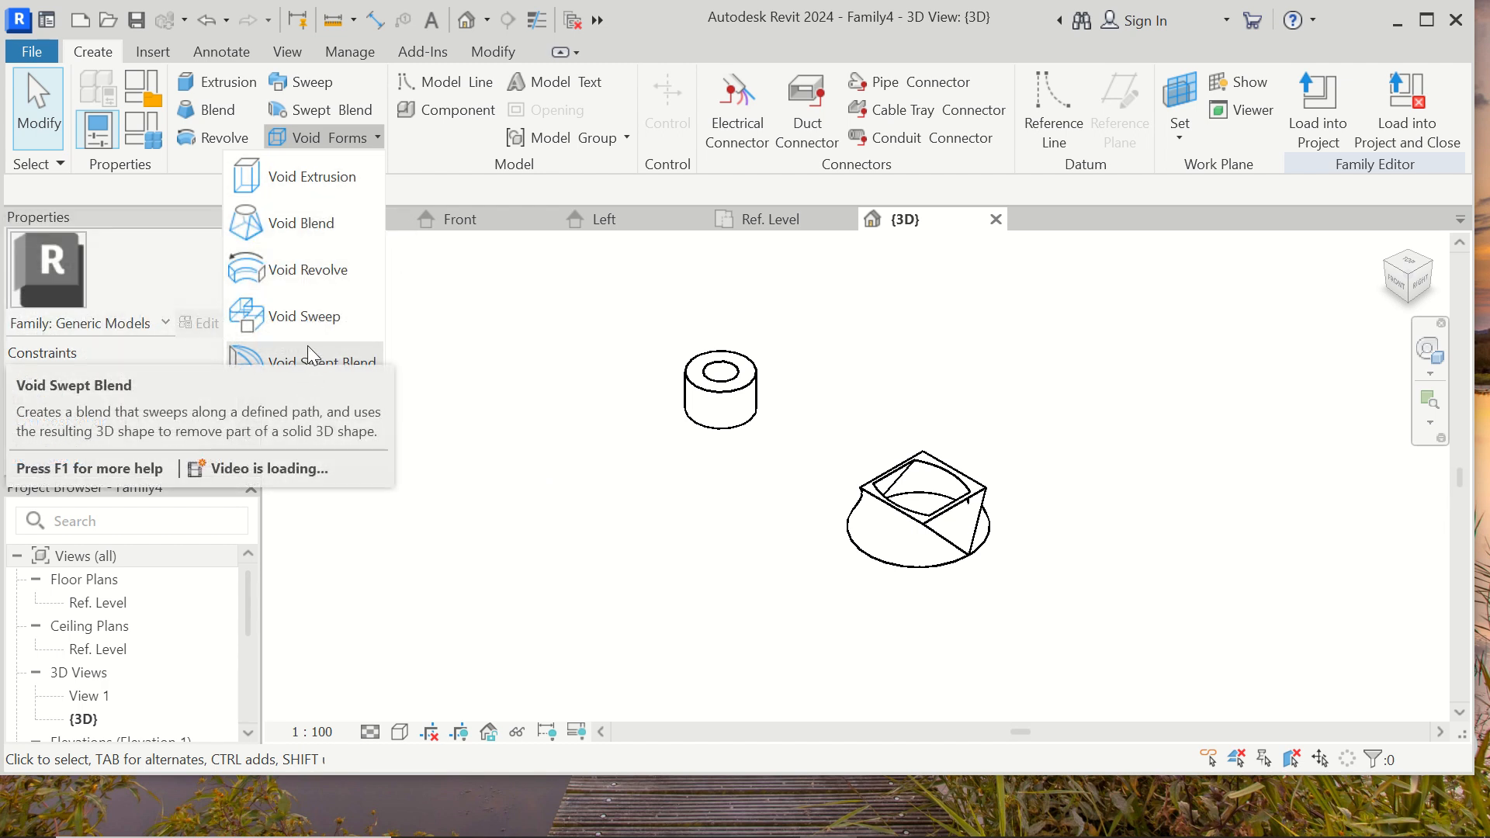
left_click(307, 132)
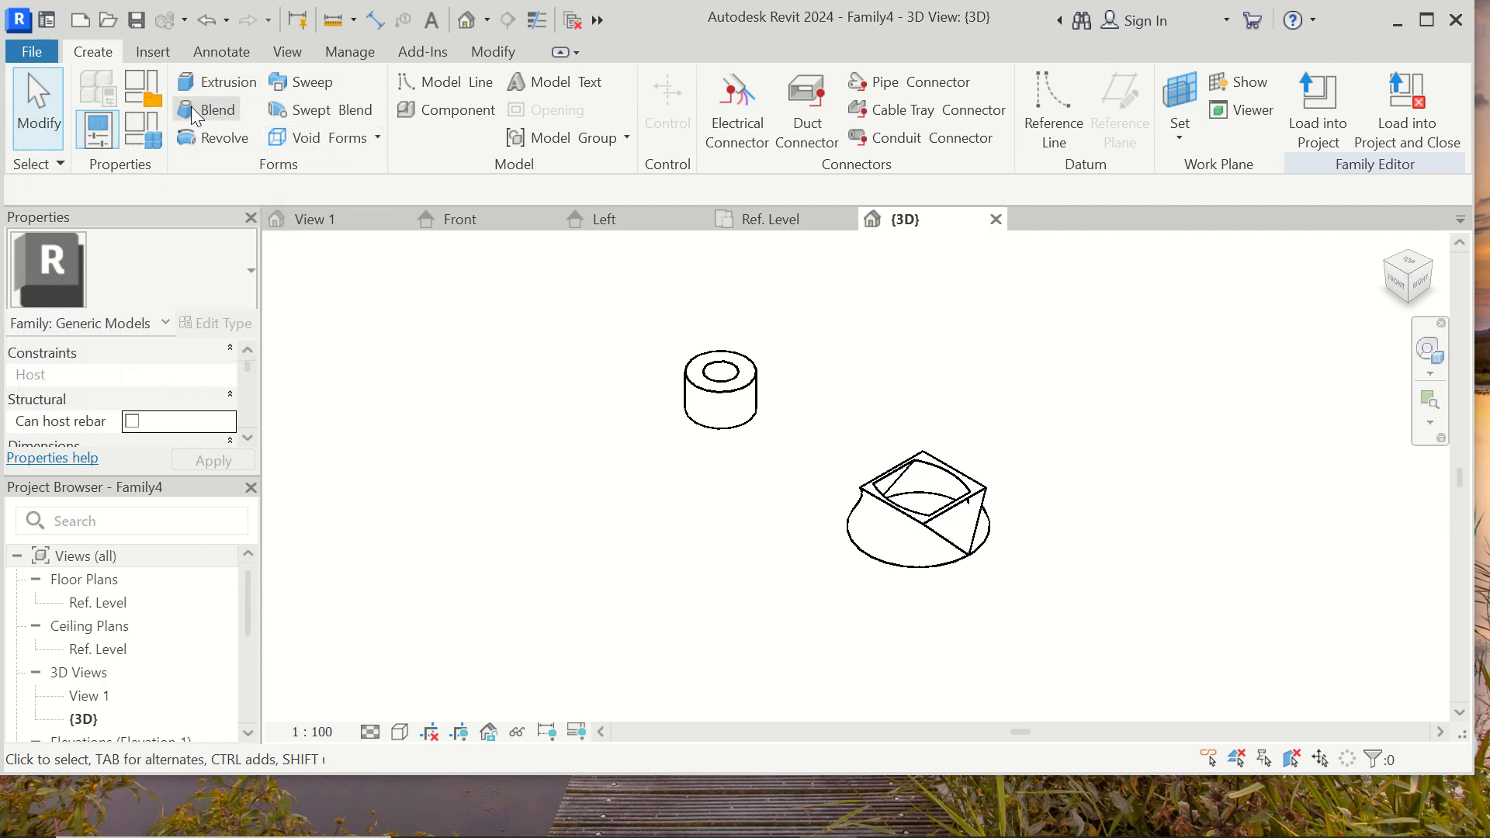